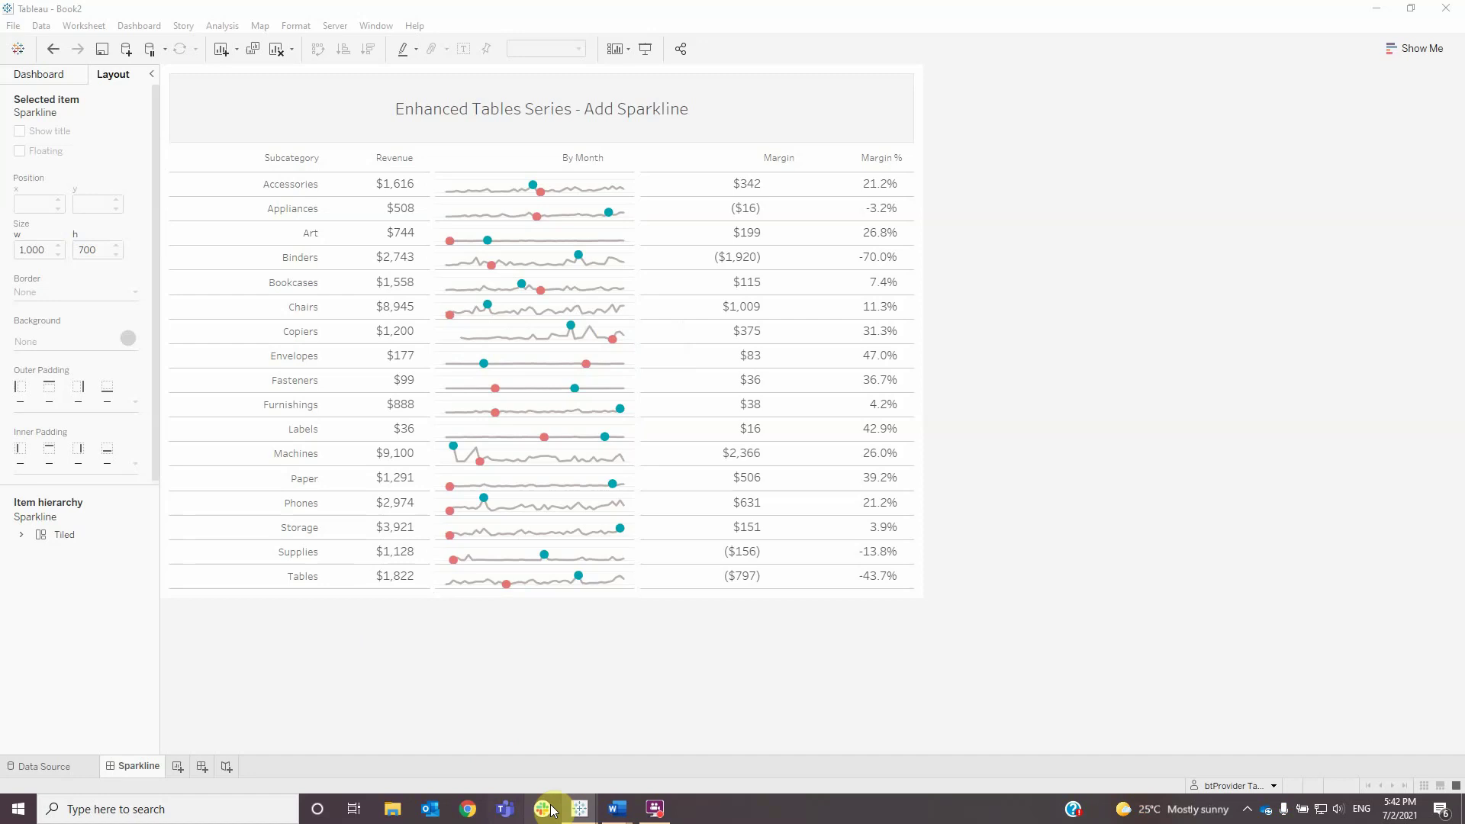
- In Book3, put Sub-Category on Rows and Order Date on Columns as continuous Month
{"action": "mouse_move", "coordinate": [580, 807]}
{"action": "left_click", "coordinate": [643, 758]}
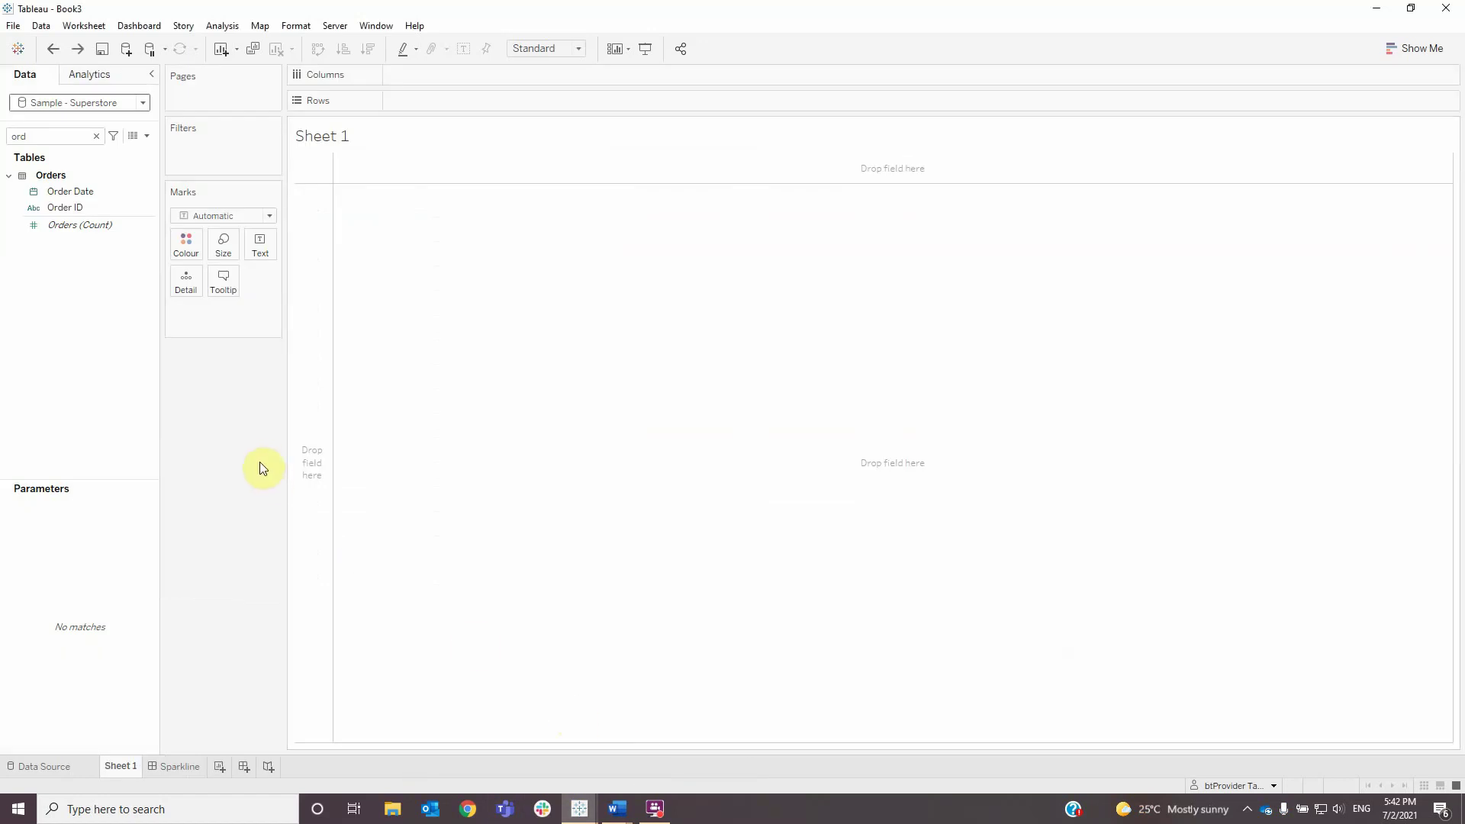
{"action": "left_click", "coordinate": [96, 140]}
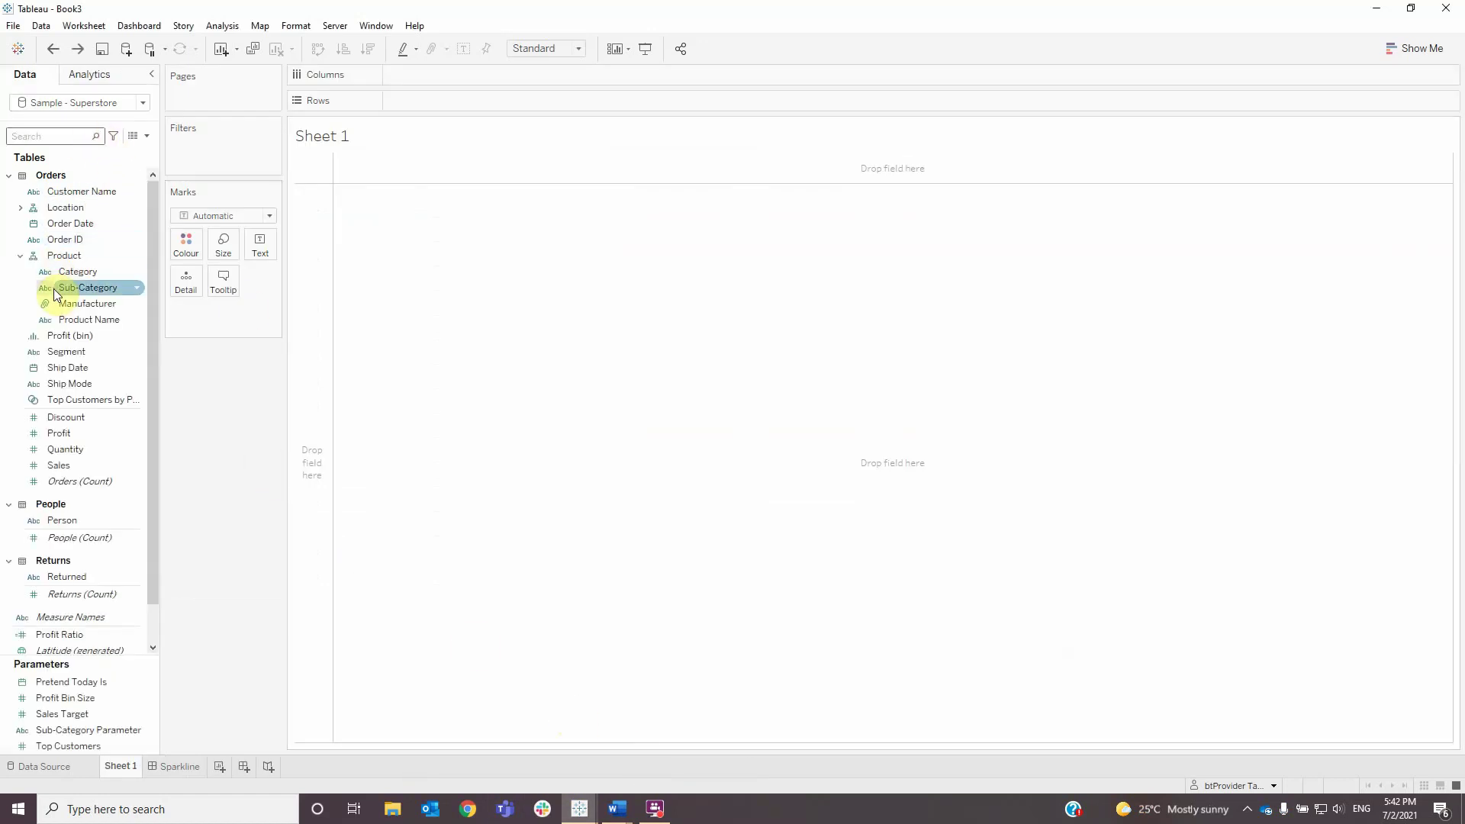
{"action": "left_click_drag", "start_coordinate": [78, 288], "coordinate": [409, 95]}
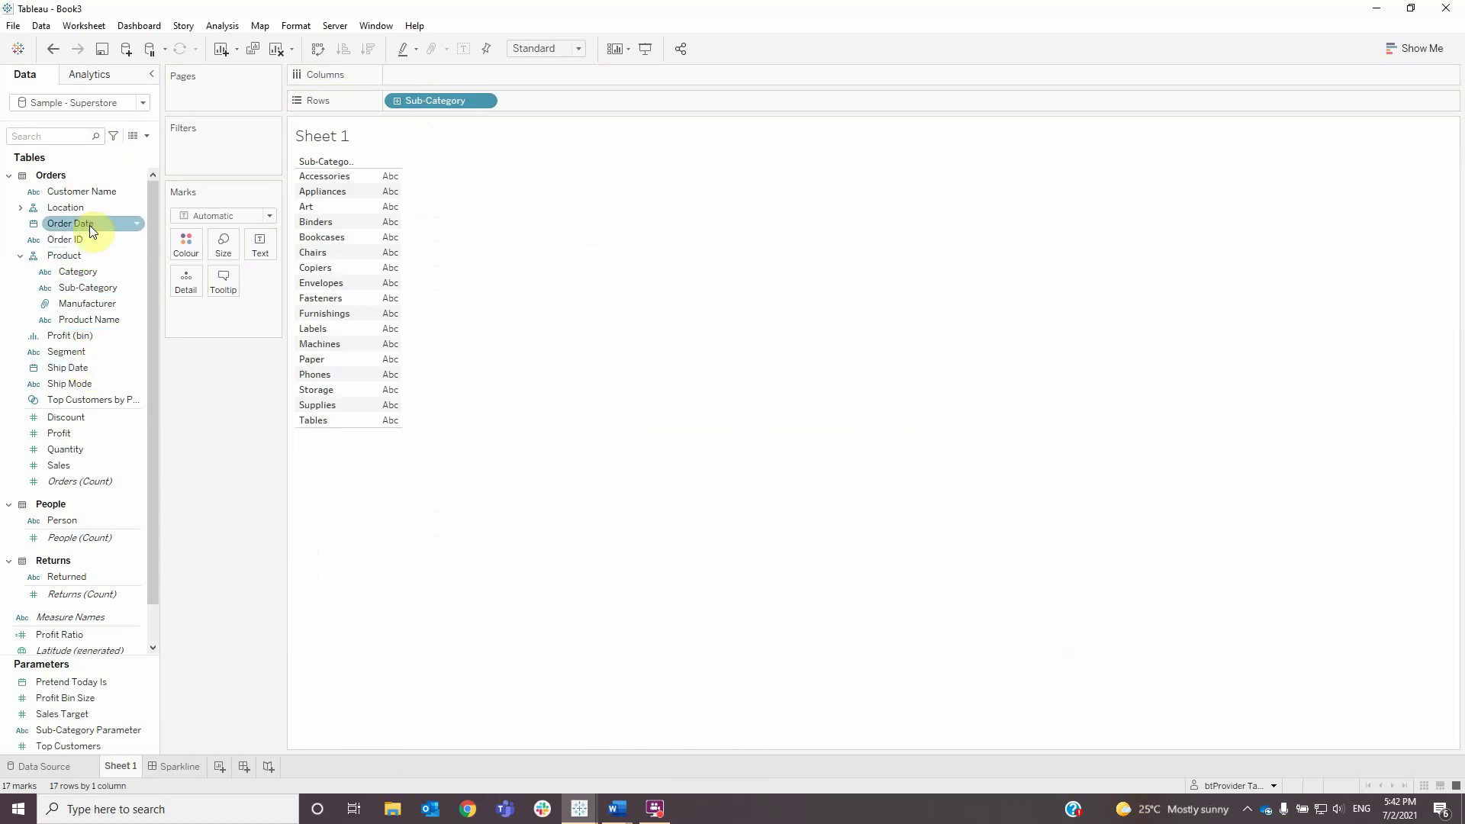
{"action": "left_click_drag", "start_coordinate": [89, 226], "coordinate": [424, 72]}
{"action": "left_click", "coordinate": [484, 74]}
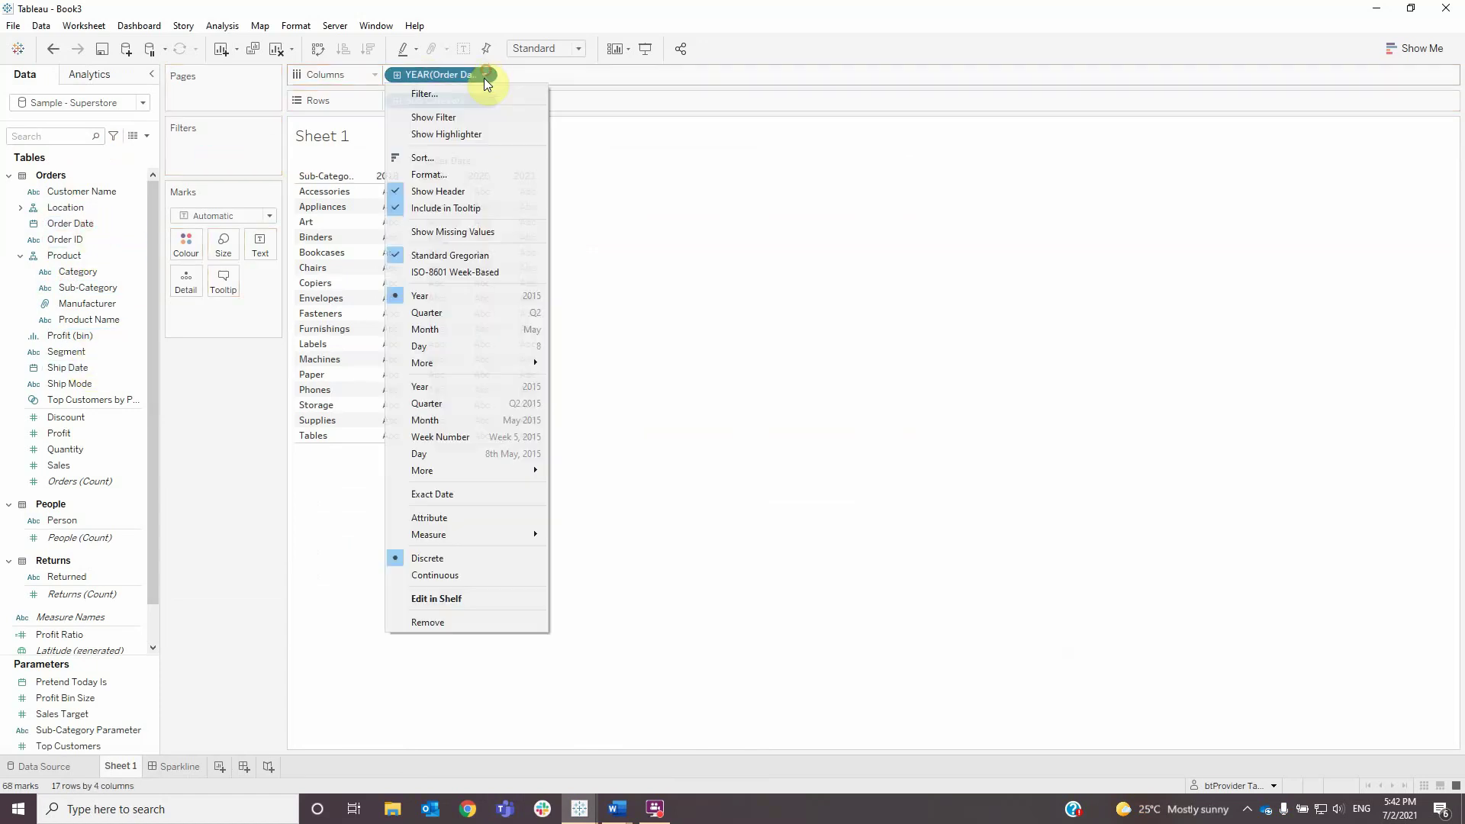
{"action": "left_click", "coordinate": [455, 420]}
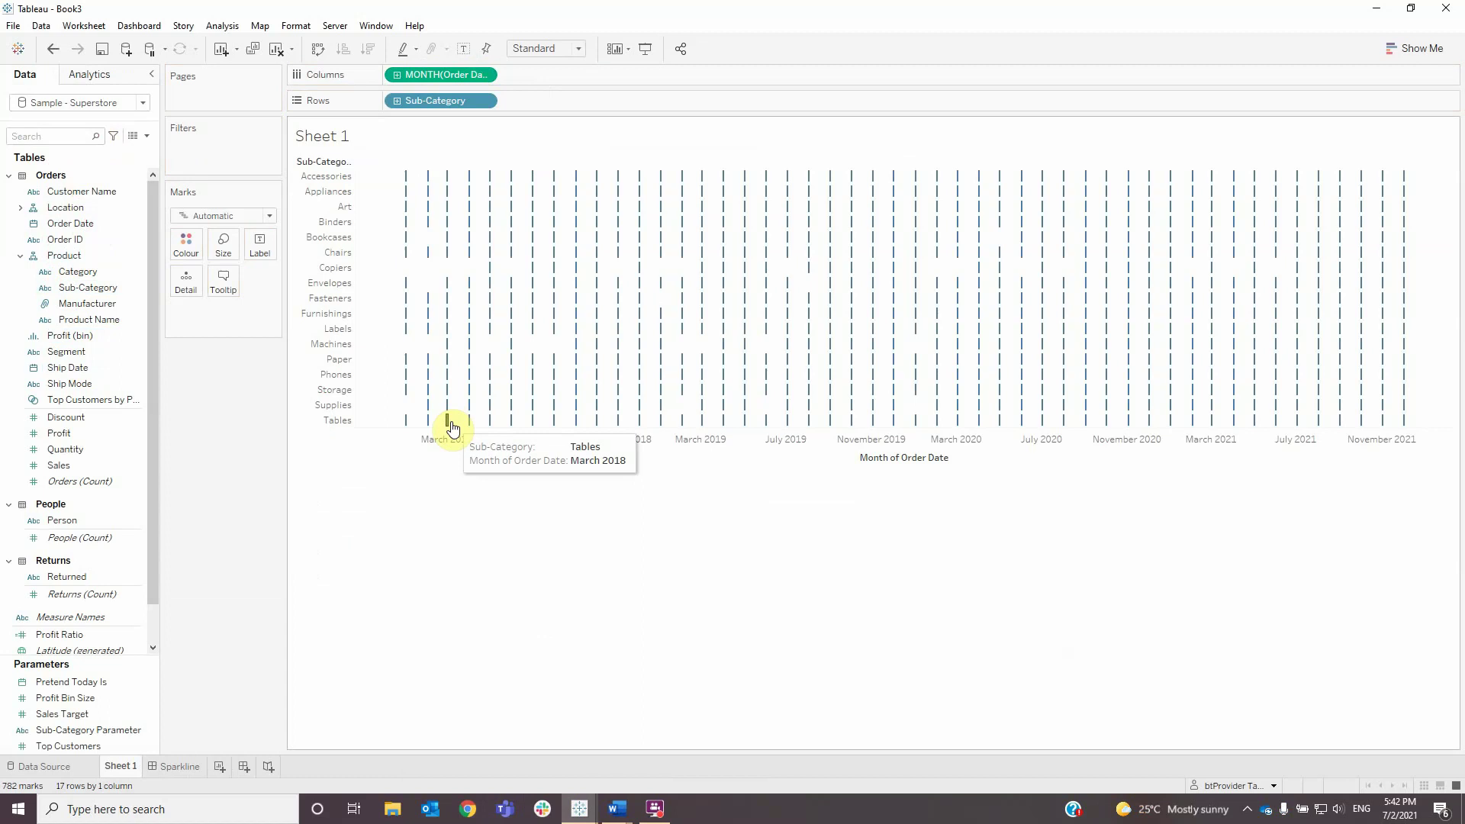
- Create a calculated field Lines = ZN(LOOKUP(SUM([Sales]),0)) and place it on Rows
{"action": "left_click", "coordinate": [148, 138]}
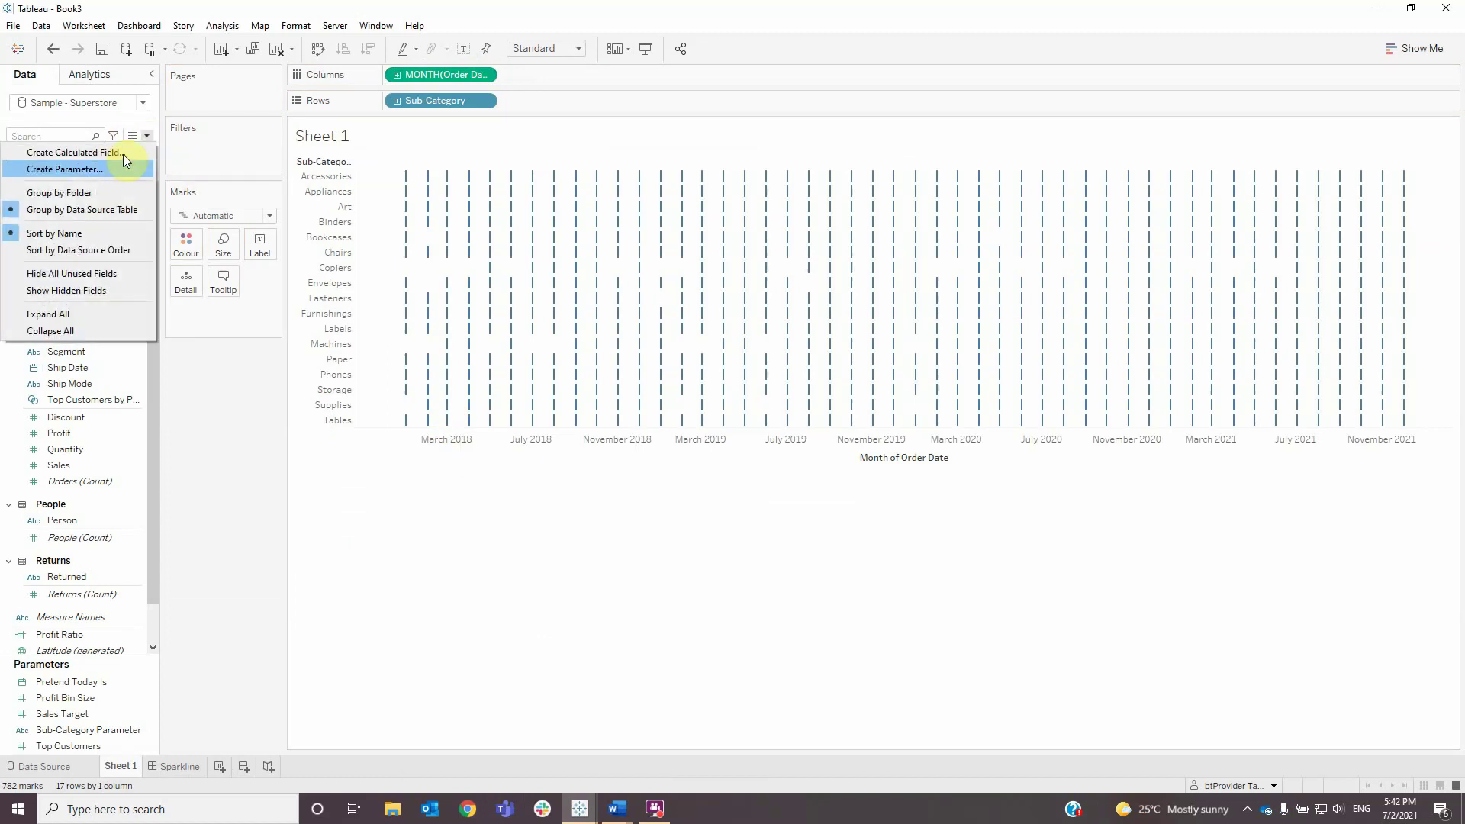
{"action": "left_click", "coordinate": [122, 154]}
{"action": "type", "text": "L"}
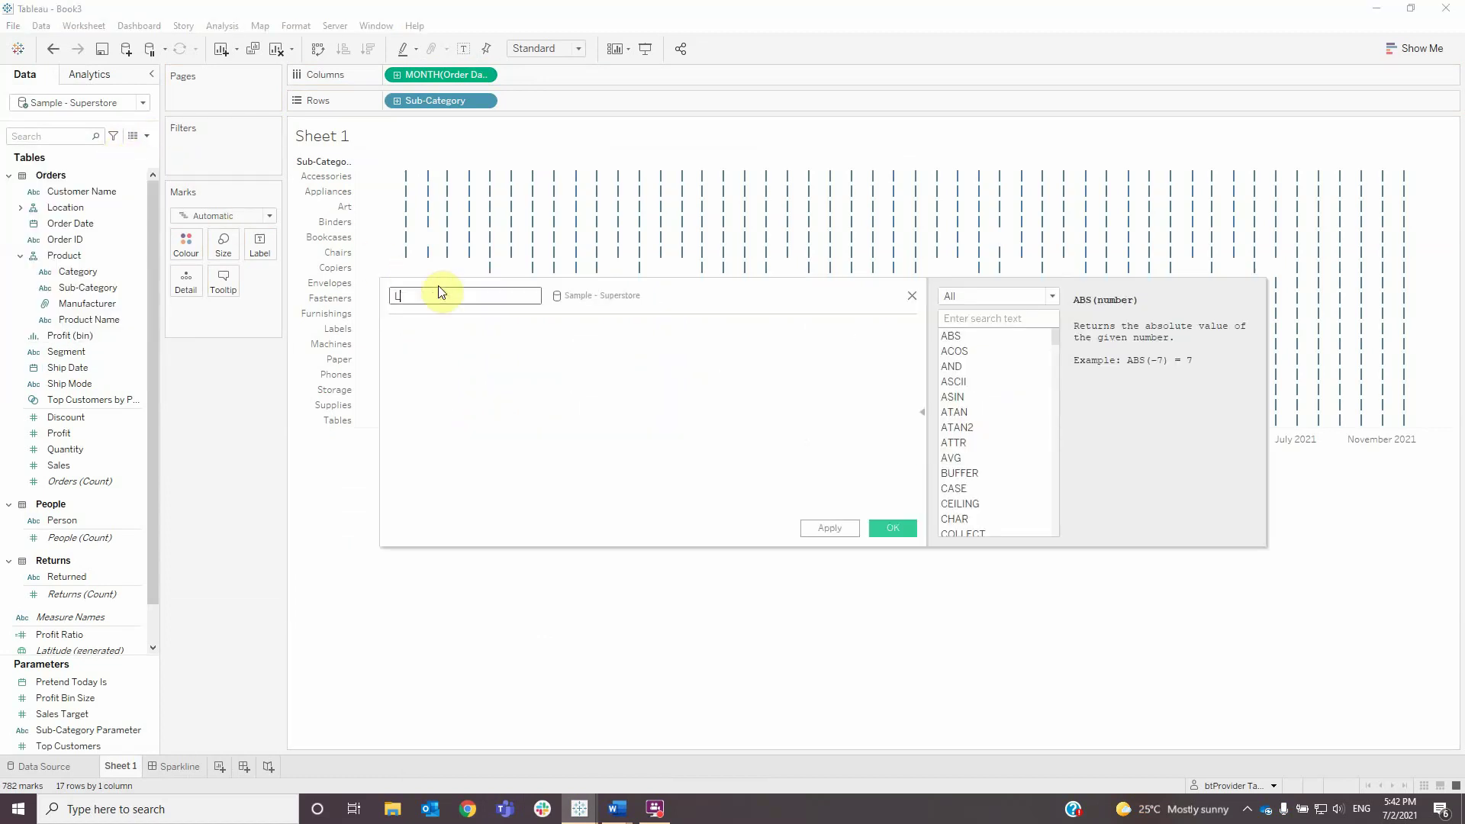
{"action": "type", "text": "ines"}
{"action": "left_click", "coordinate": [456, 337]}
{"action": "type", "text": "zn"}
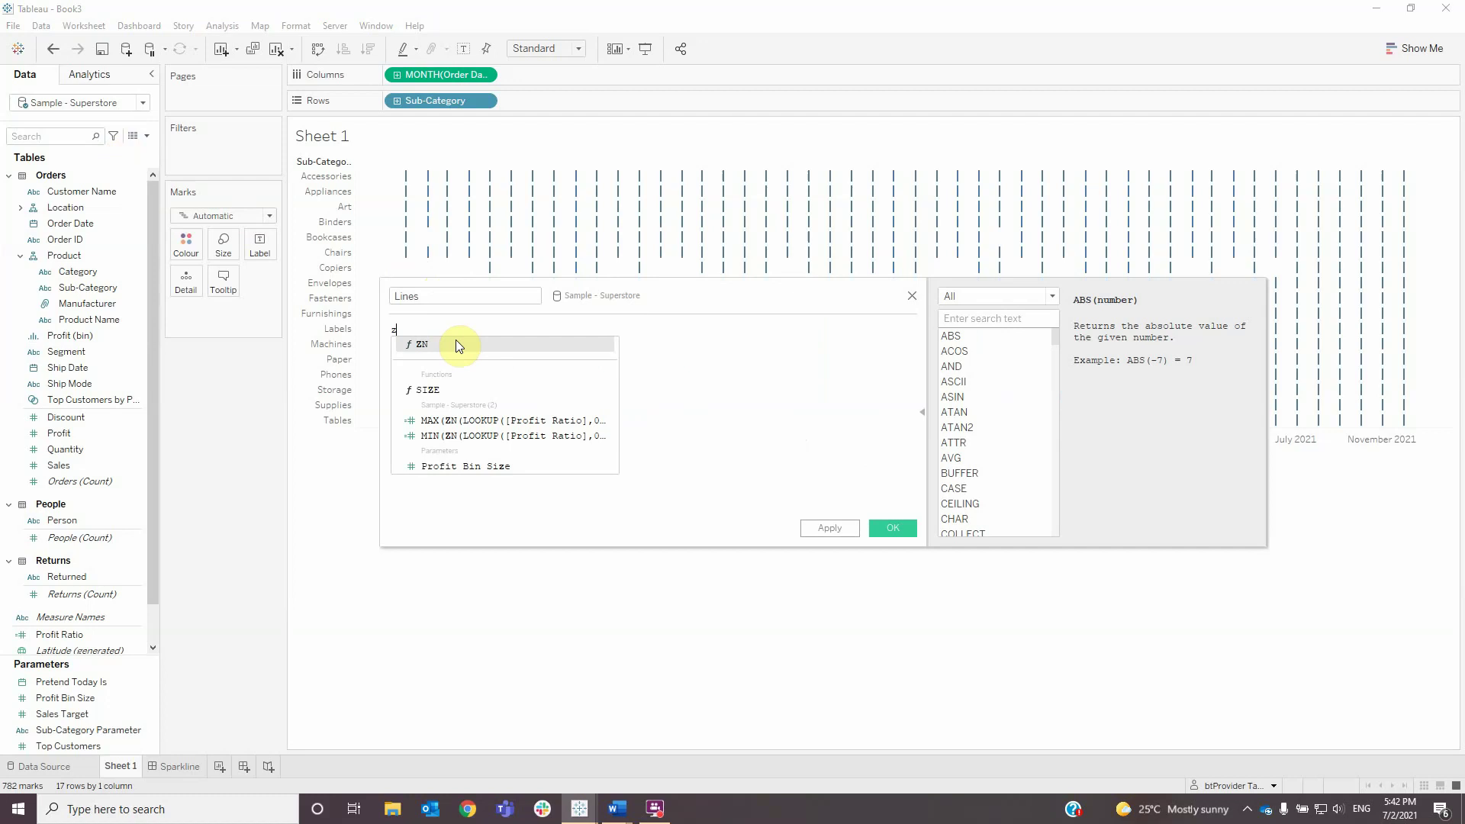
{"action": "key", "text": "Return"}
{"action": "type", "text": "lookup"}
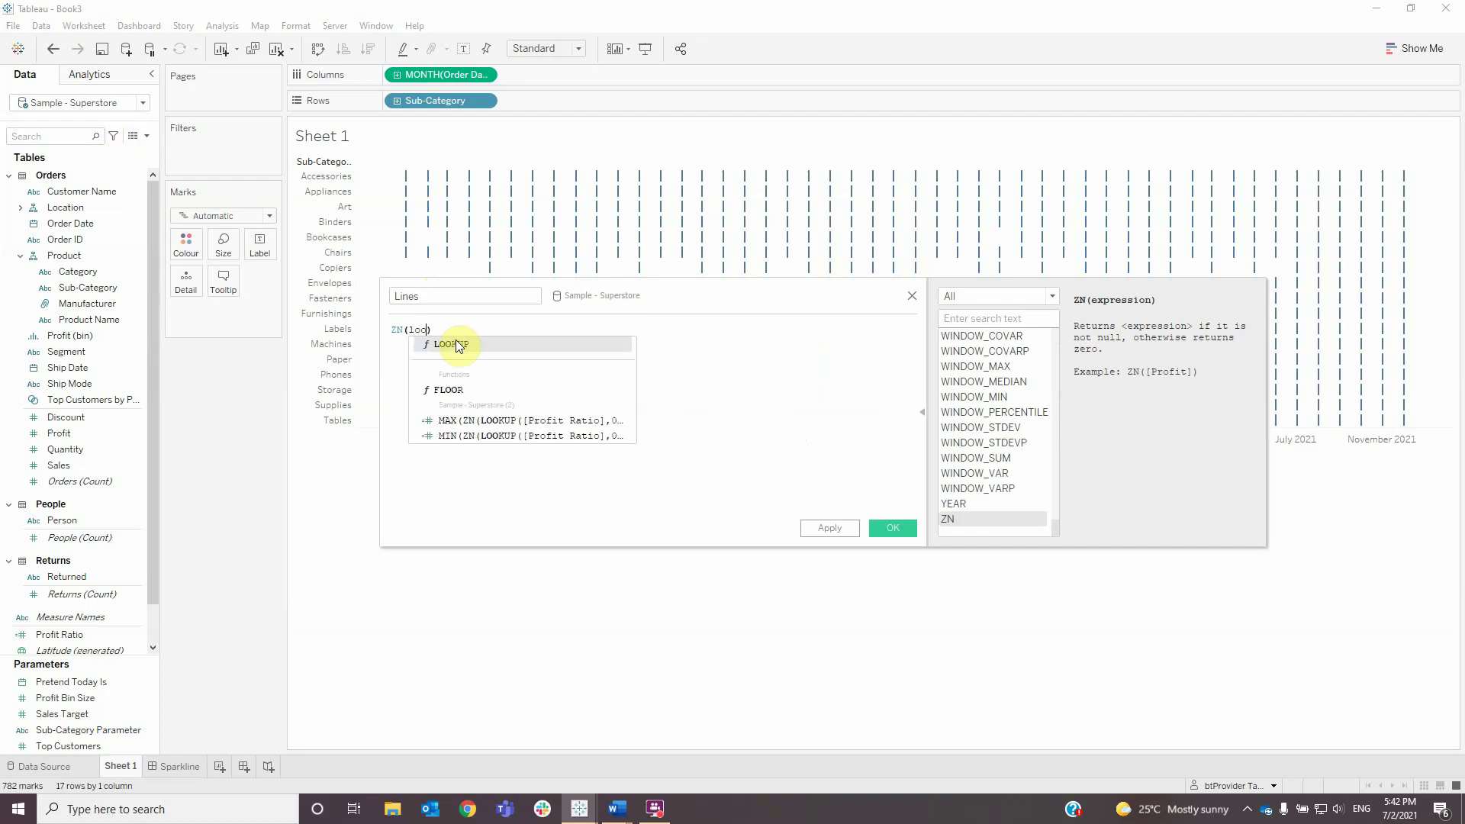
{"action": "key", "text": "Return"}
{"action": "type", "text": "sum"}
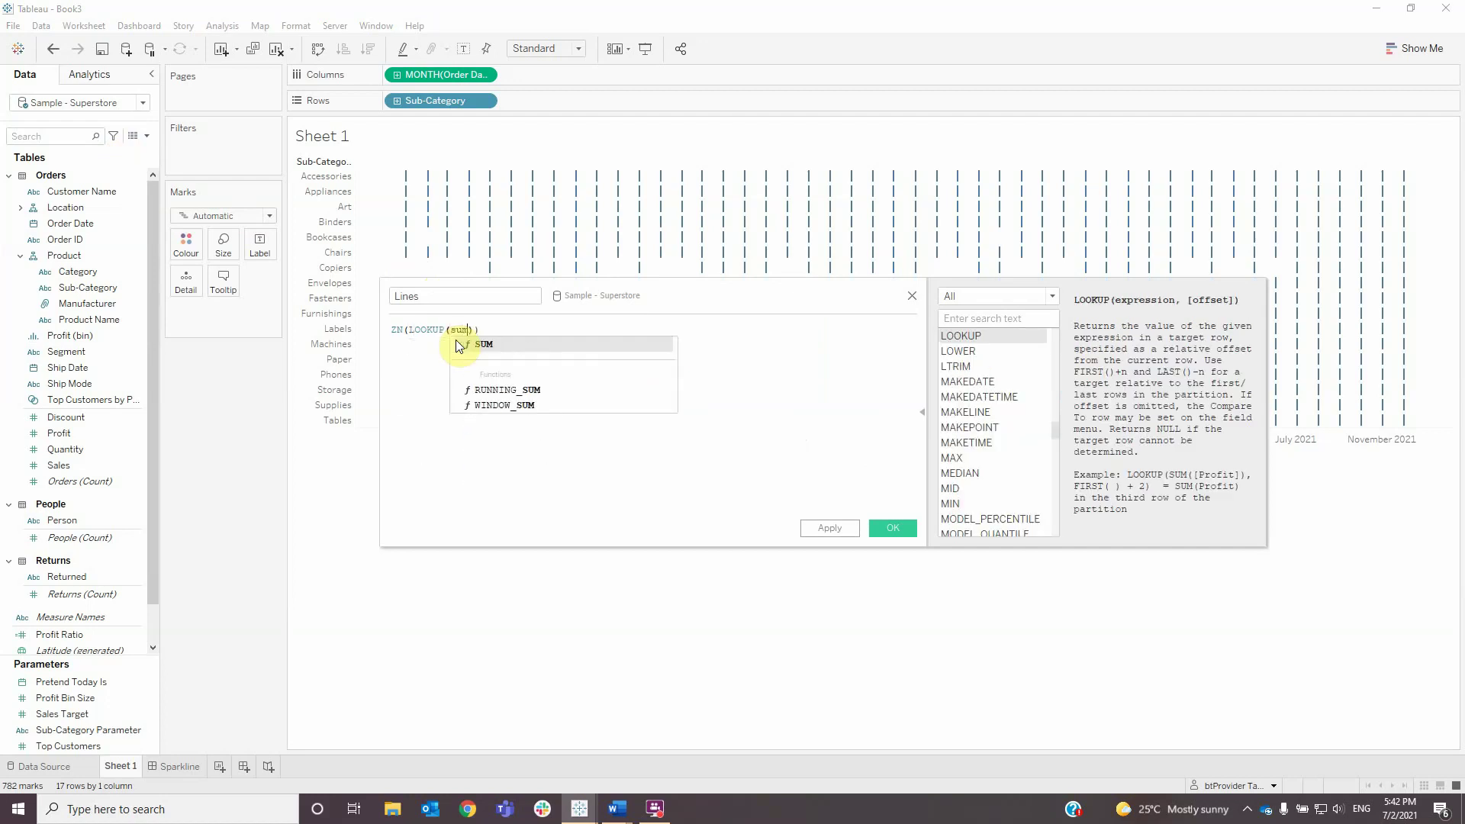
{"action": "key", "text": "Return"}
{"action": "type", "text": "sa"}
{"action": "key", "text": "Return"}
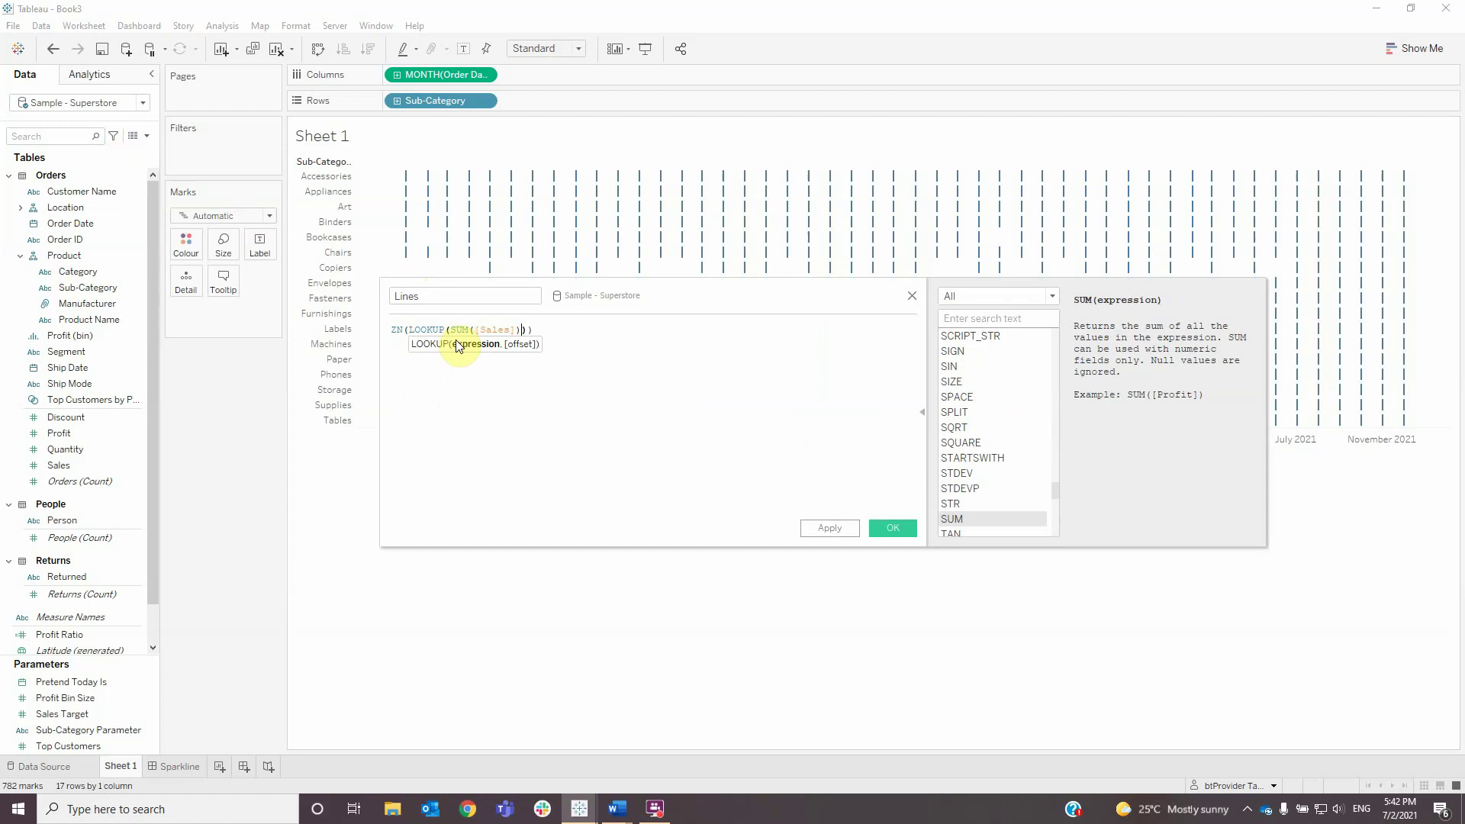
{"action": "type", "text": ",0"}
{"action": "left_click", "coordinate": [897, 528]}
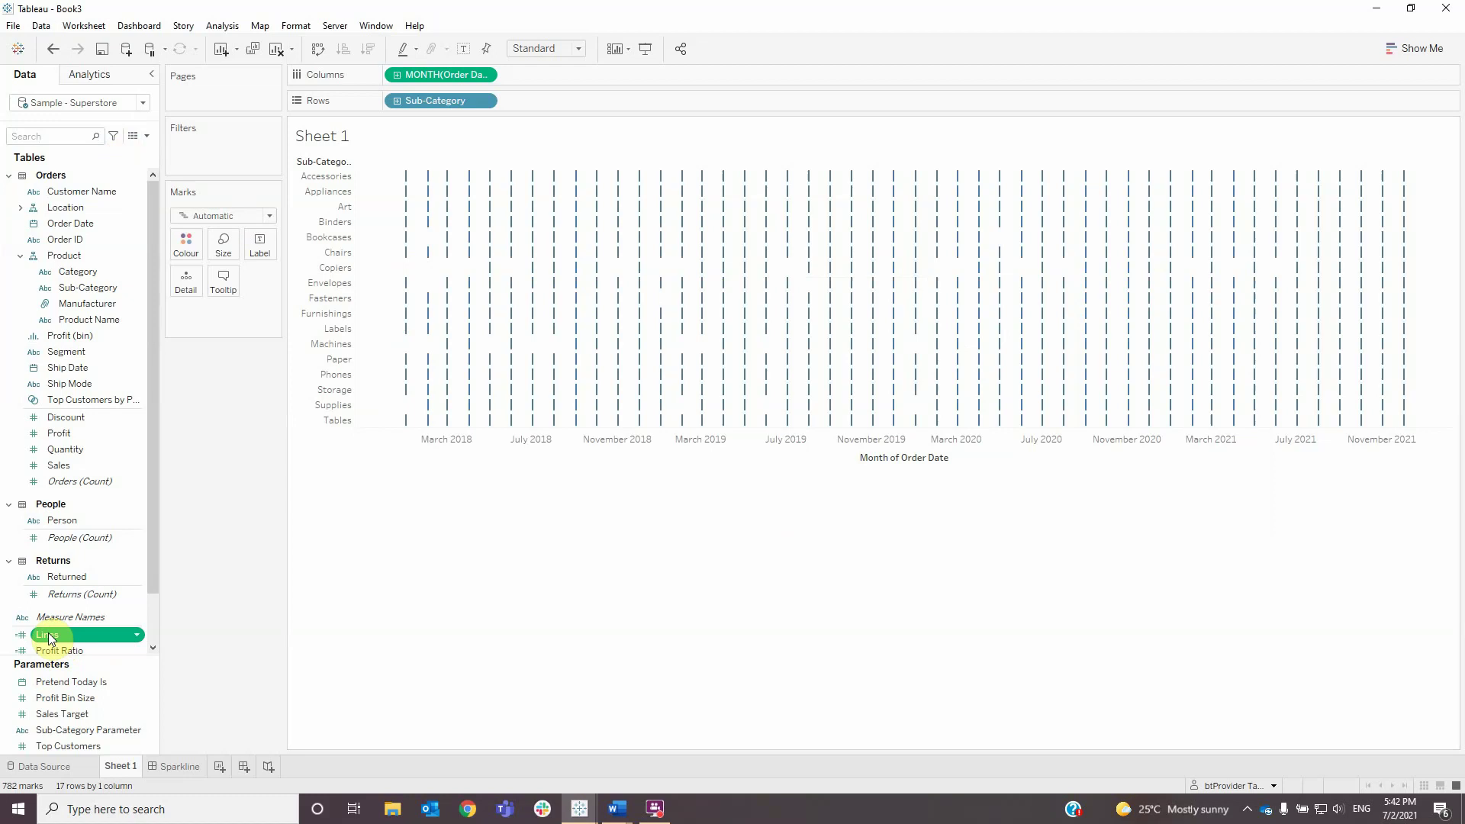
{"action": "left_click_drag", "start_coordinate": [53, 636], "coordinate": [541, 101]}
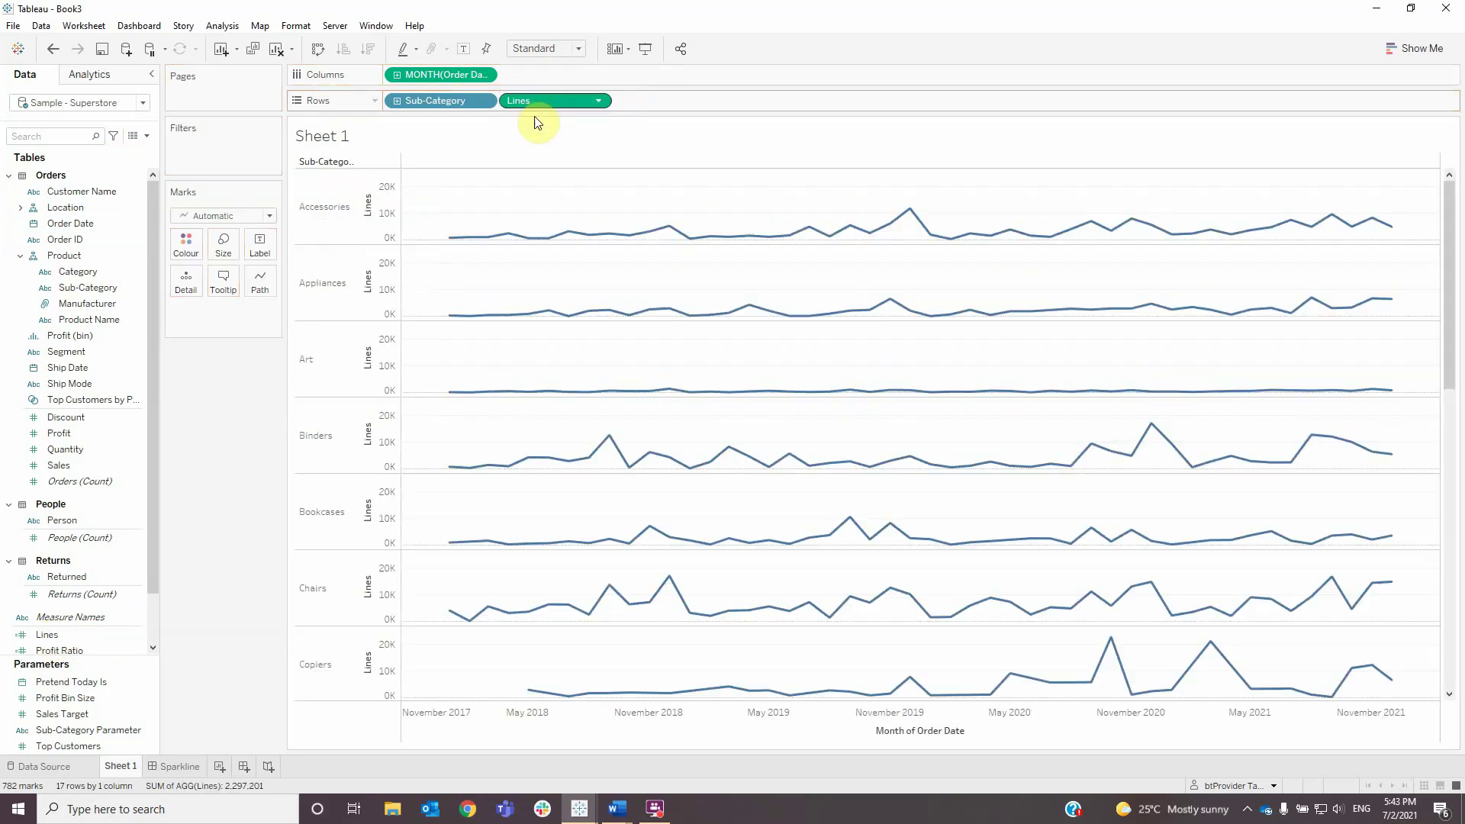
- Start a calculated field named Dots beginning with IF ZN(LOOKUP(SUM([Sales]),0))
{"action": "left_click", "coordinate": [147, 135]}
{"action": "left_click", "coordinate": [108, 152]}
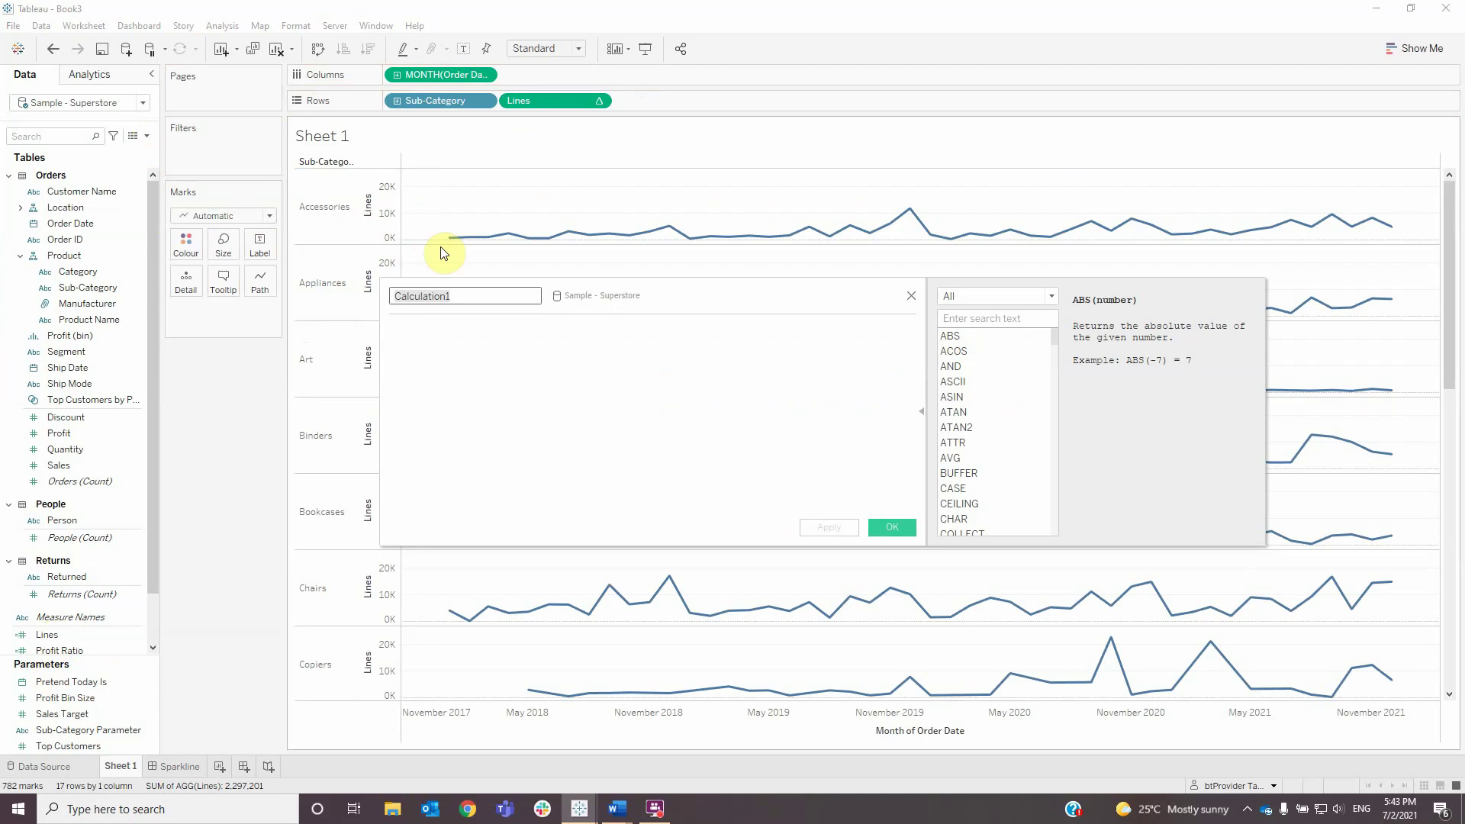
{"action": "type", "text": "Dots"}
{"action": "left_click", "coordinate": [429, 360]}
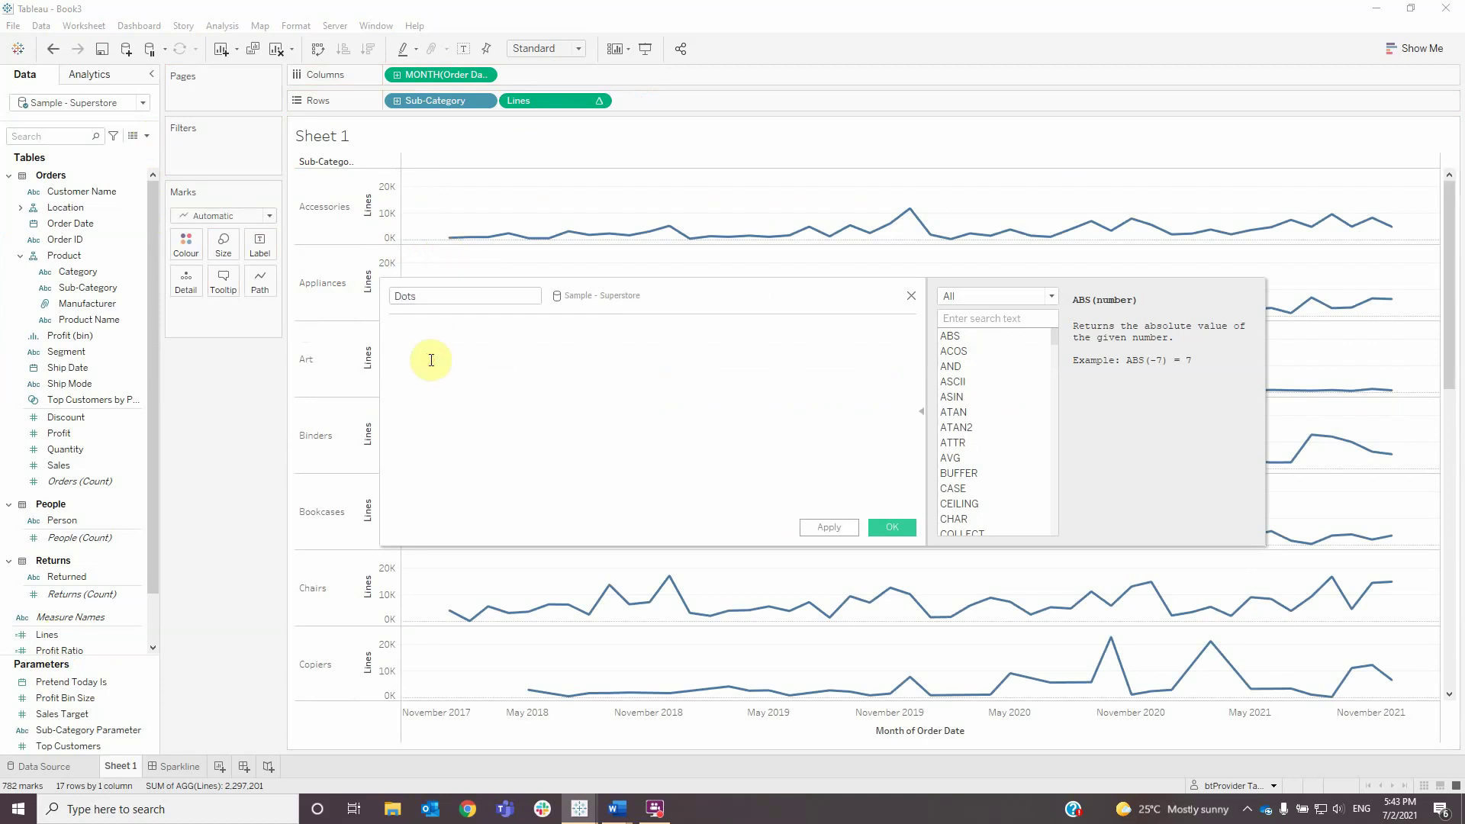
{"action": "type", "text": "if zn"}
{"action": "key", "text": "Return"}
{"action": "type", "text": "look)"}
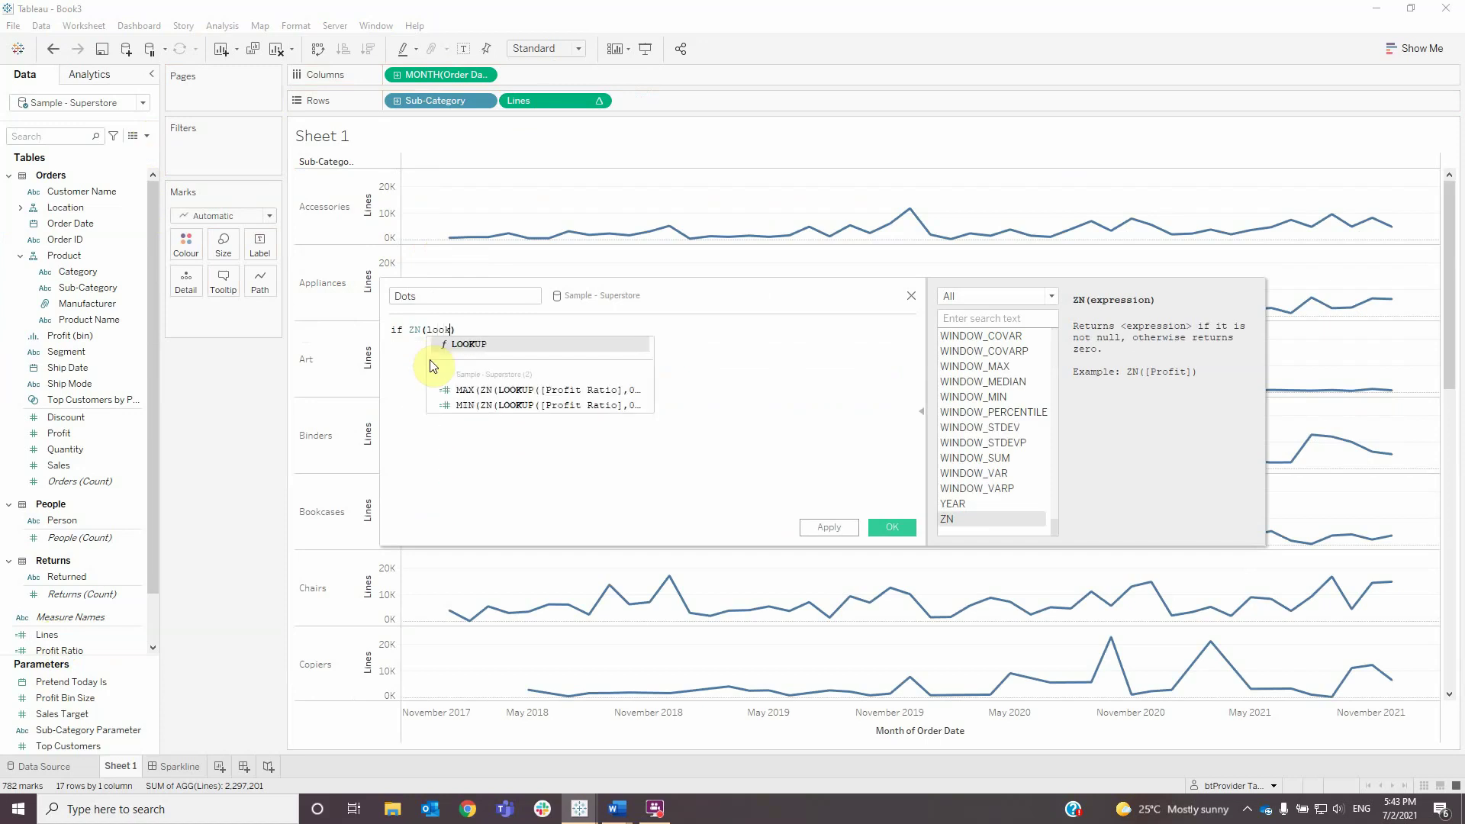
{"action": "key", "text": "Return"}
{"action": "type", "text": "su"}
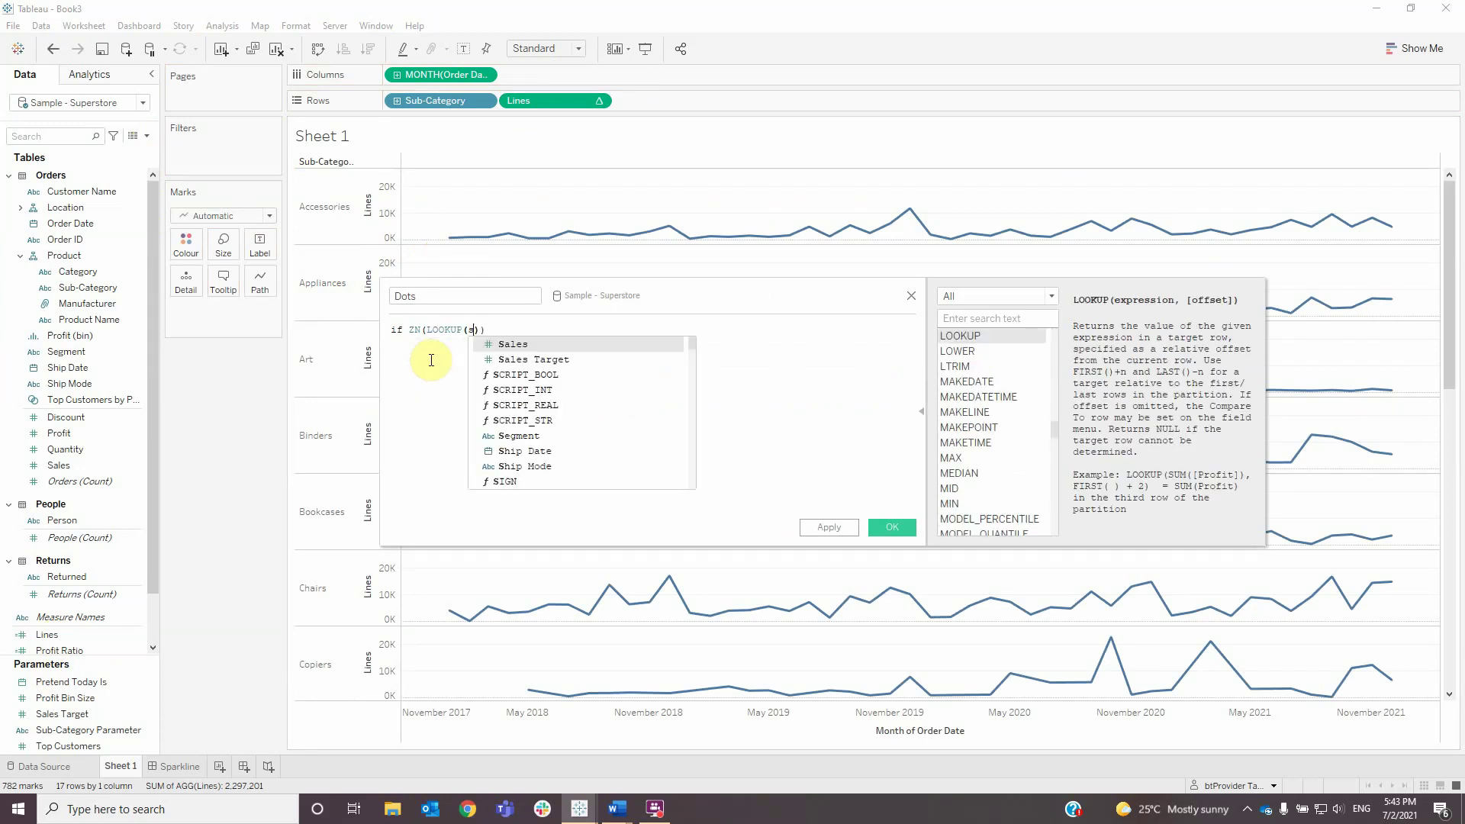
{"action": "key", "text": "Return"}
{"action": "type", "text": "sale"}
{"action": "key", "text": "Return"}
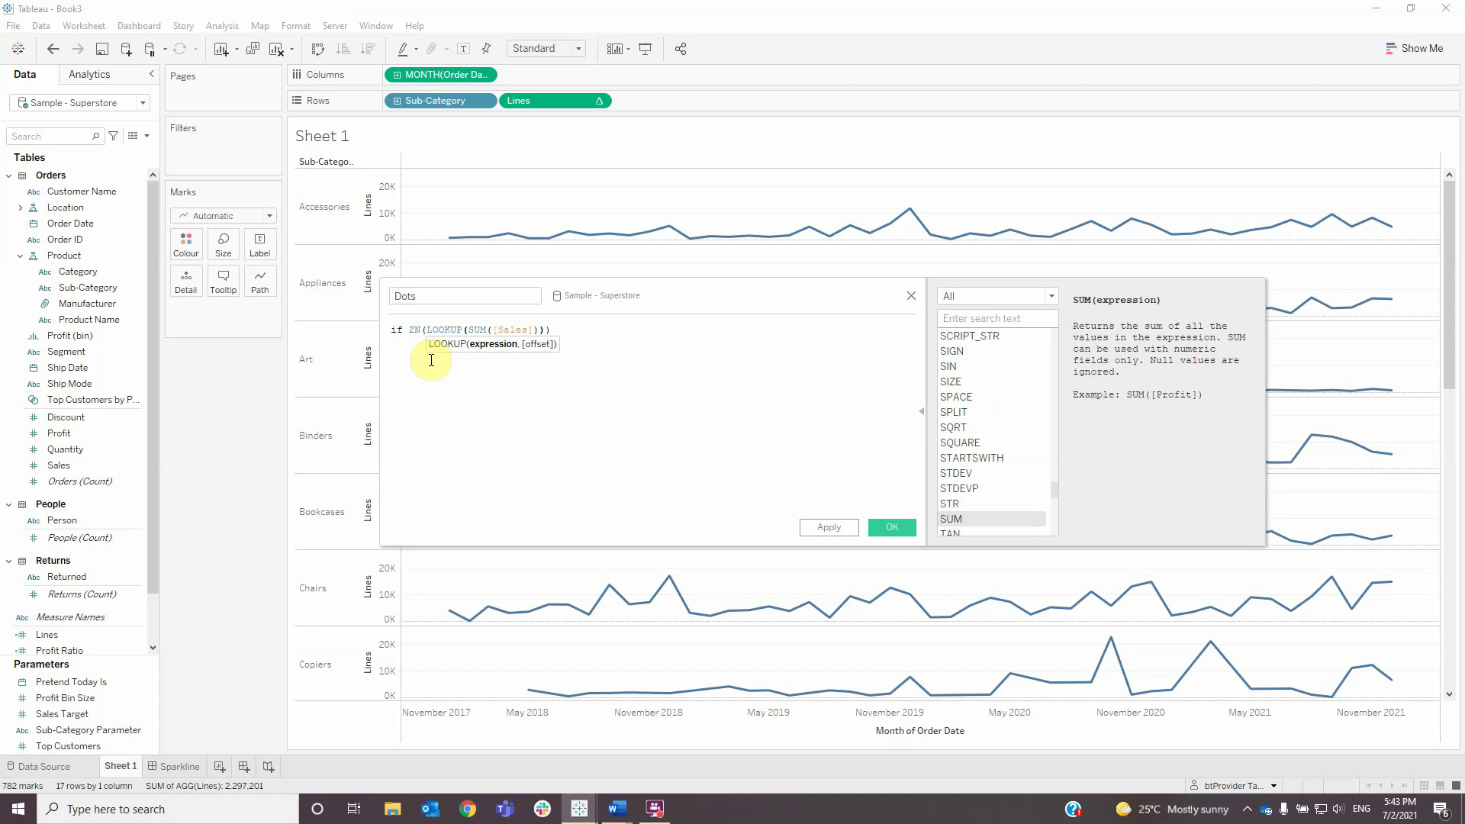
{"action": "key", "text": "Right"}
{"action": "type", "text": ",0"}
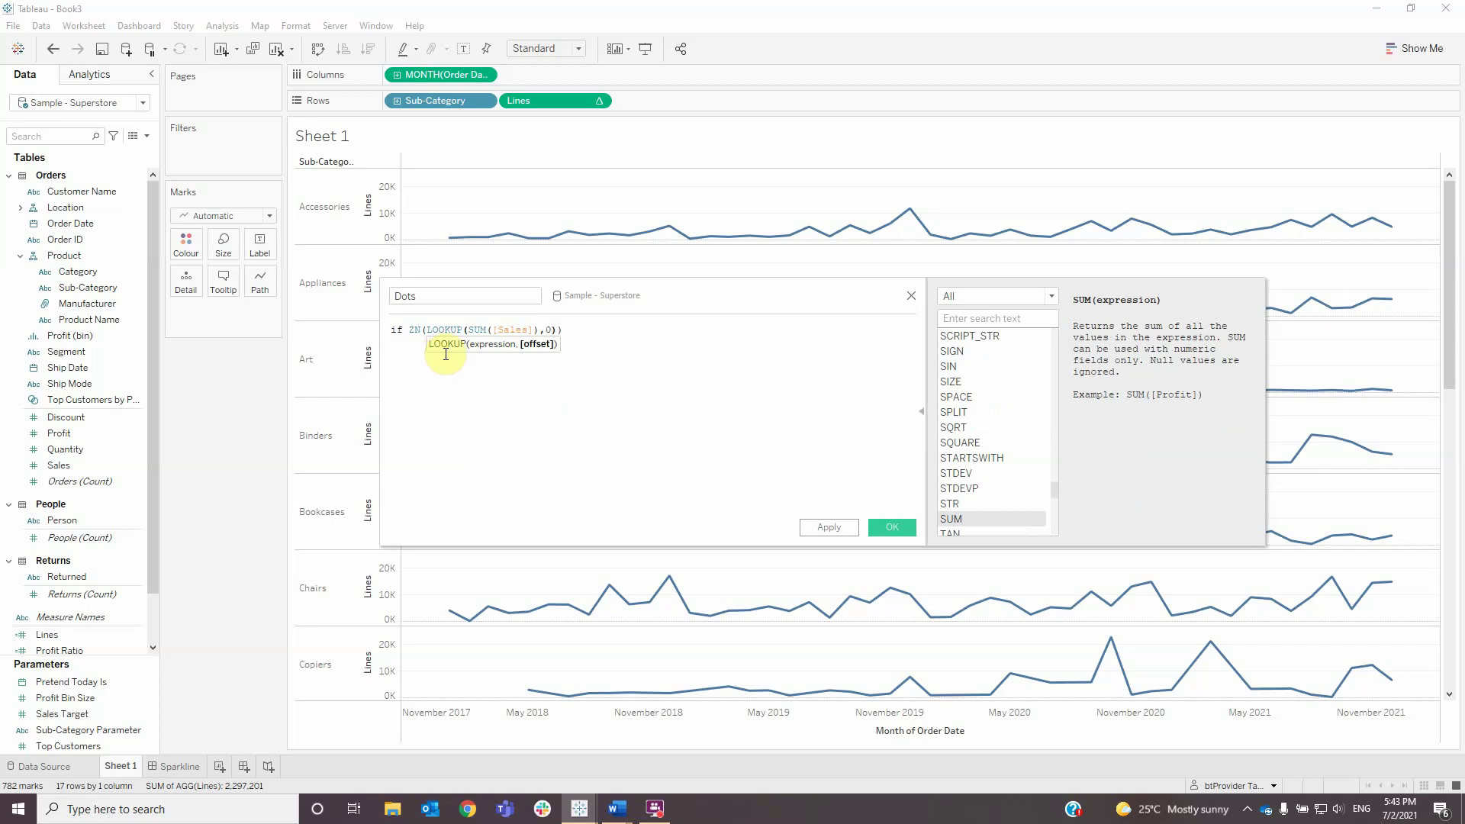
{"action": "key", "text": "Right"}
{"action": "key", "text": "Right"}
{"action": "type", "text": ","}
{"action": "key", "text": "BackSpace"}
- Compare it to WINDOW_MAX(ZN(LOOKUP(SUM([Sales]),0))) on the first formula line
{"action": "type", "text": "="}
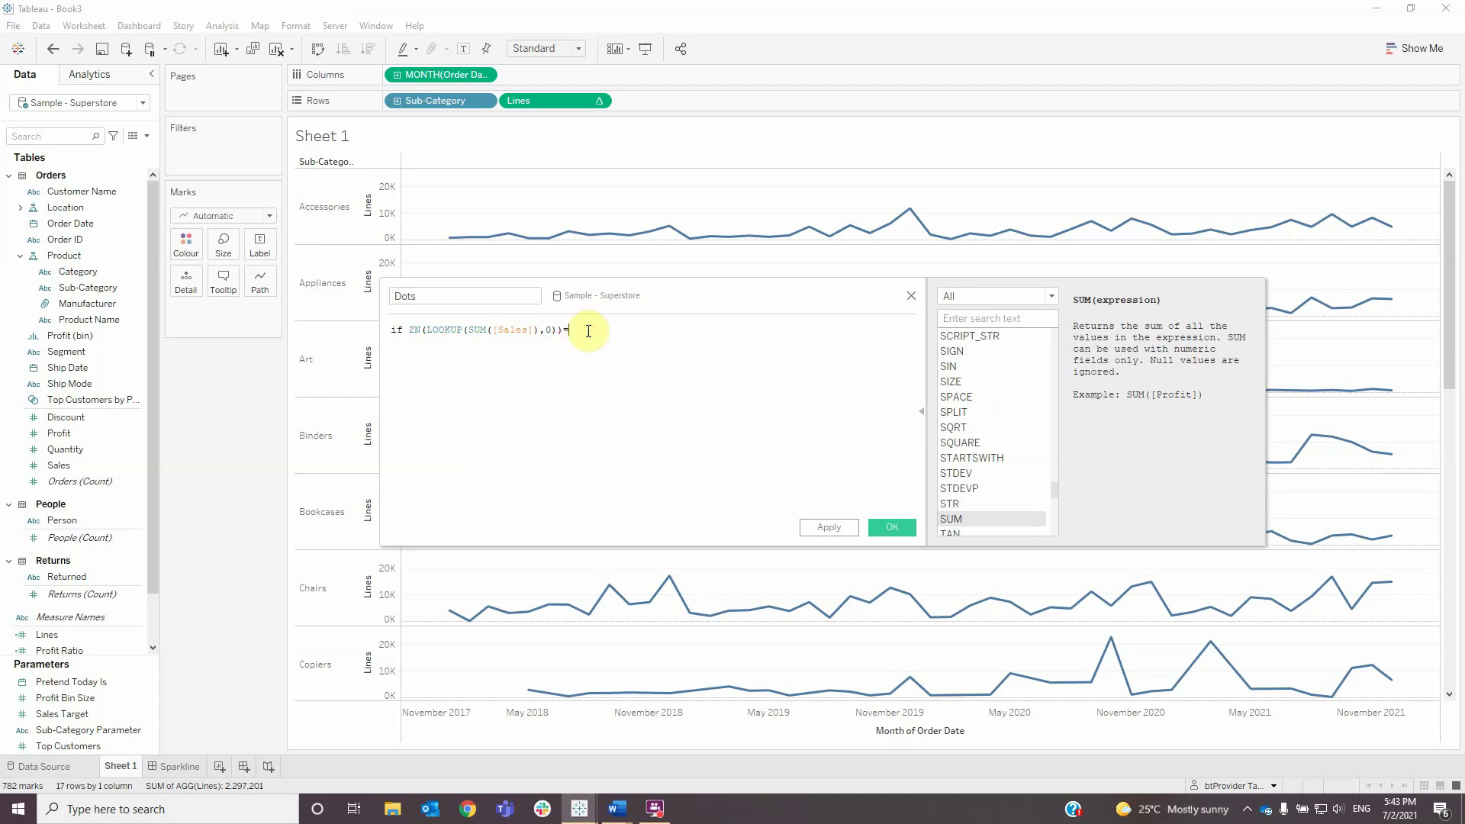
{"action": "type", "text": "windo"}
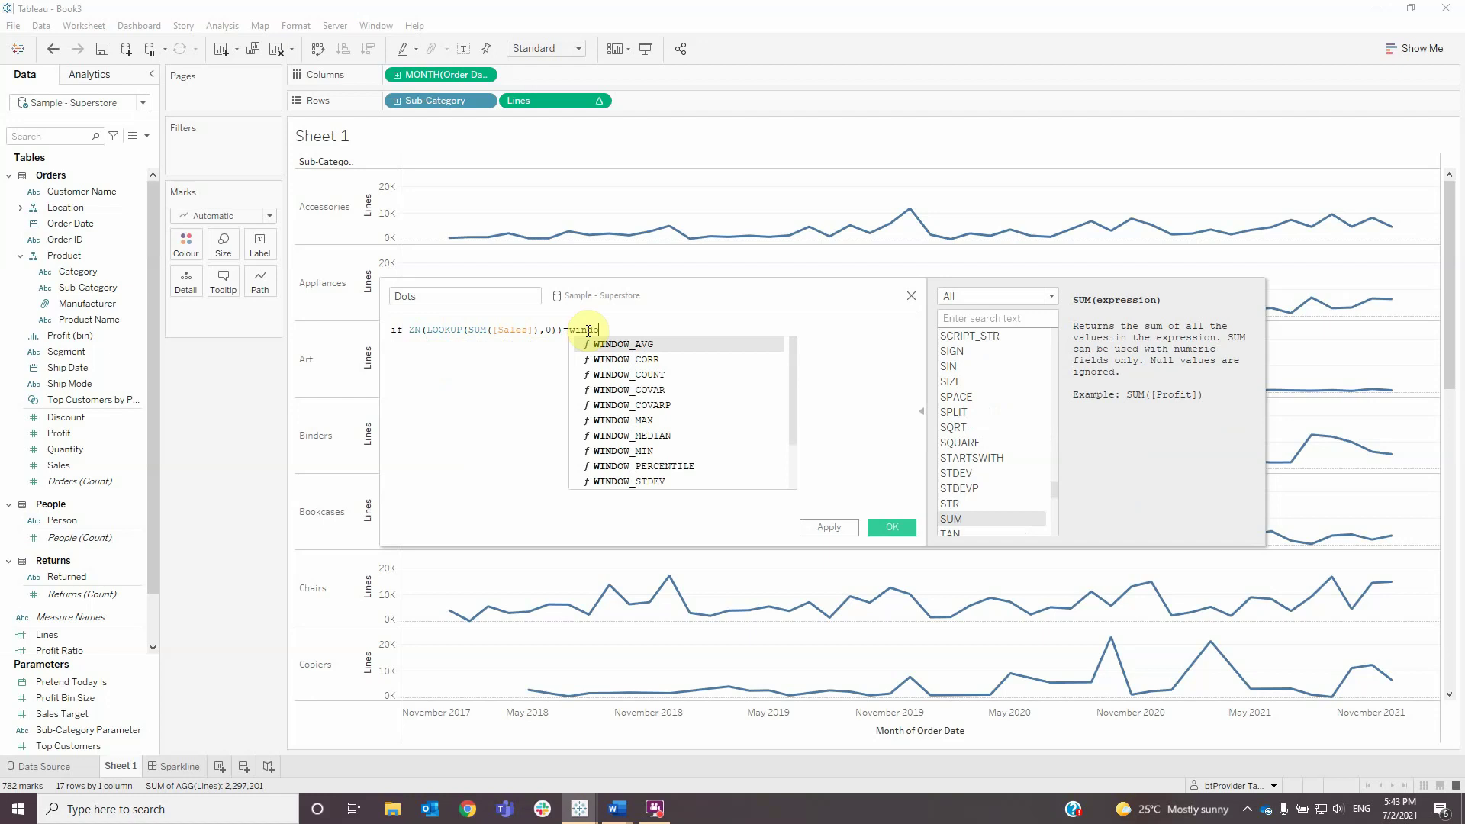
{"action": "type", "text": "w_ma"}
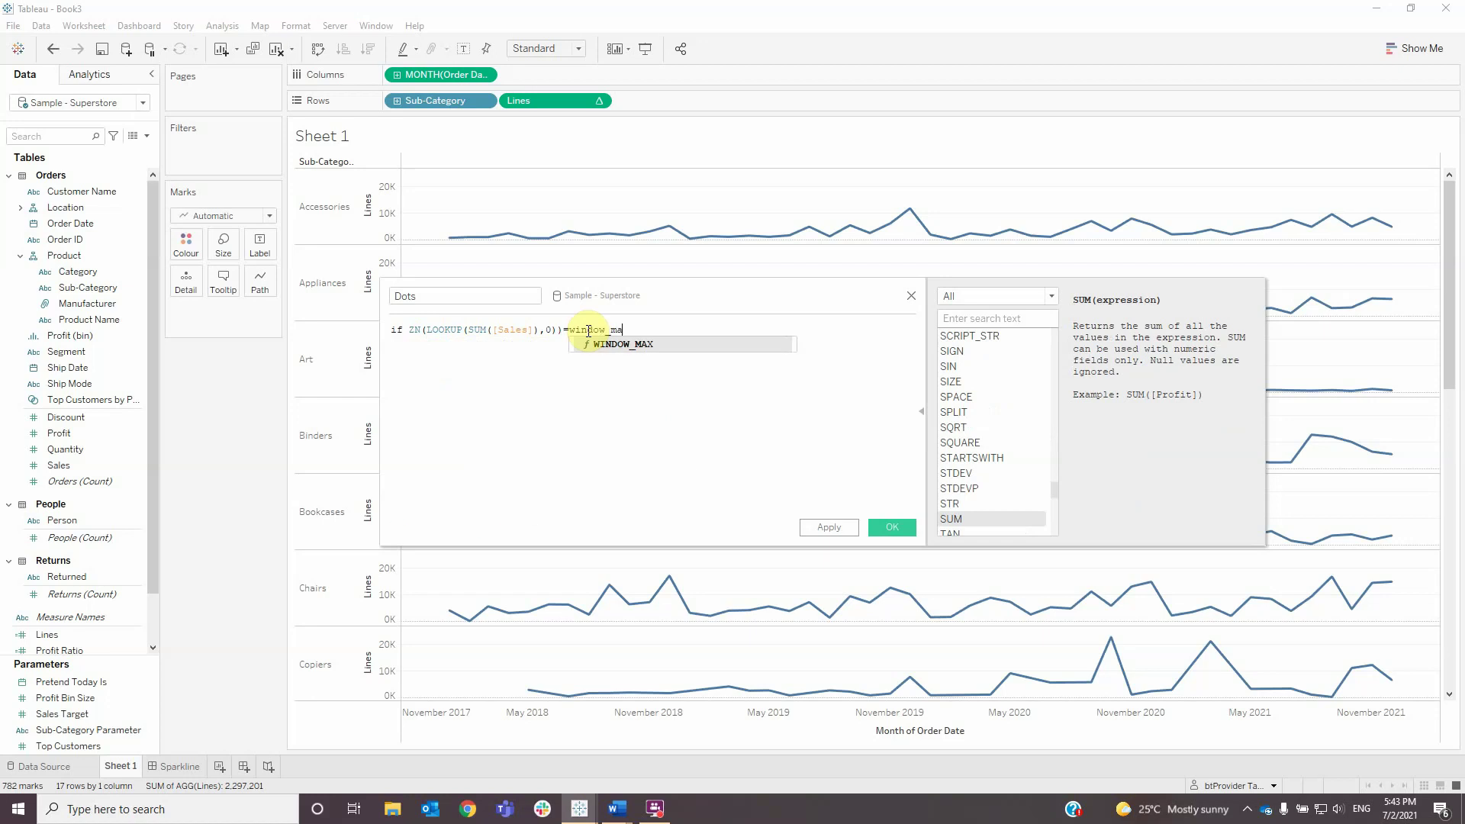
{"action": "key", "text": "Return"}
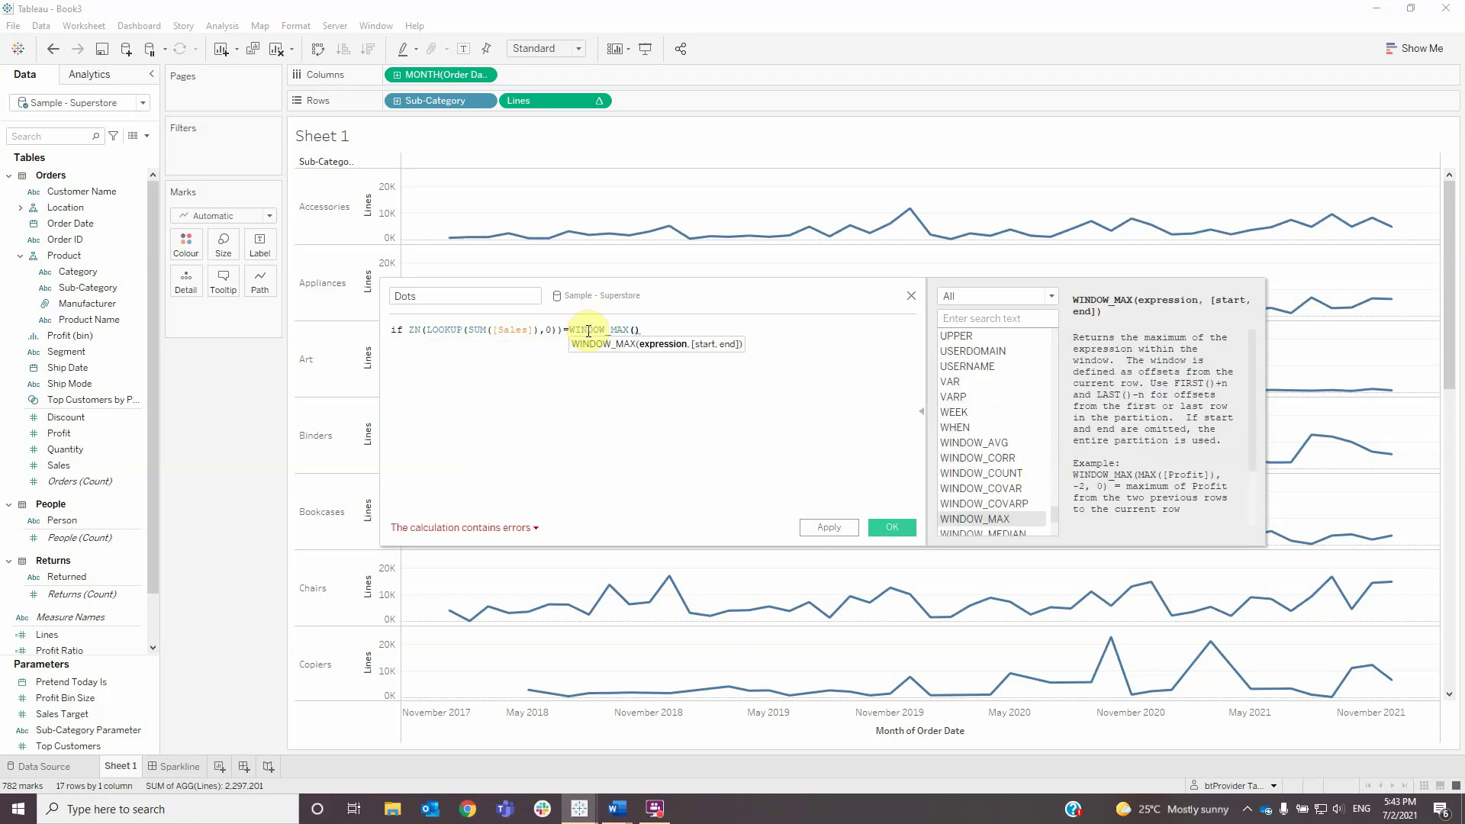
{"action": "type", "text": "zn"}
{"action": "key", "text": "Return"}
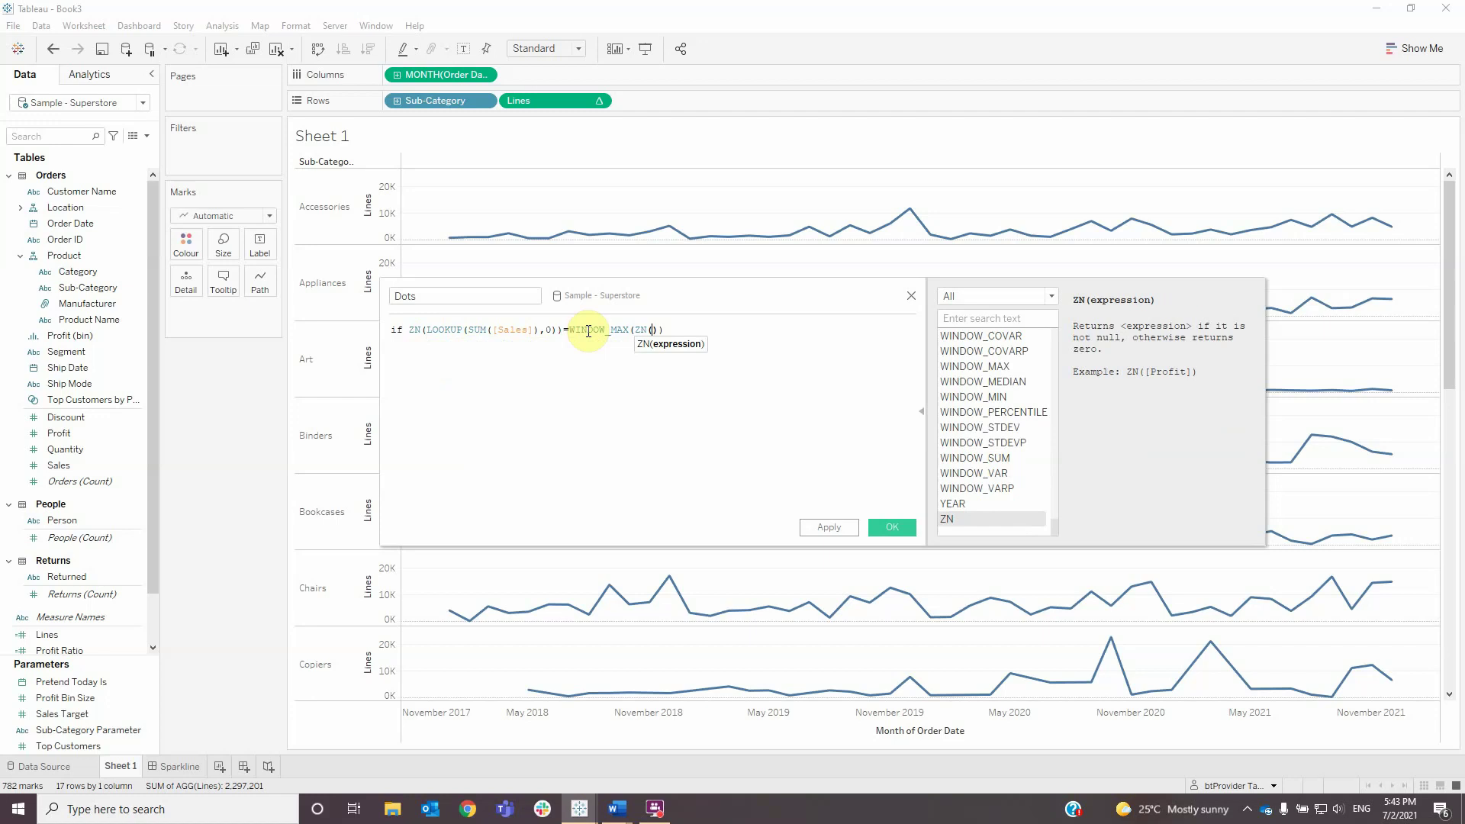
{"action": "type", "text": "look"}
{"action": "key", "text": "Return"}
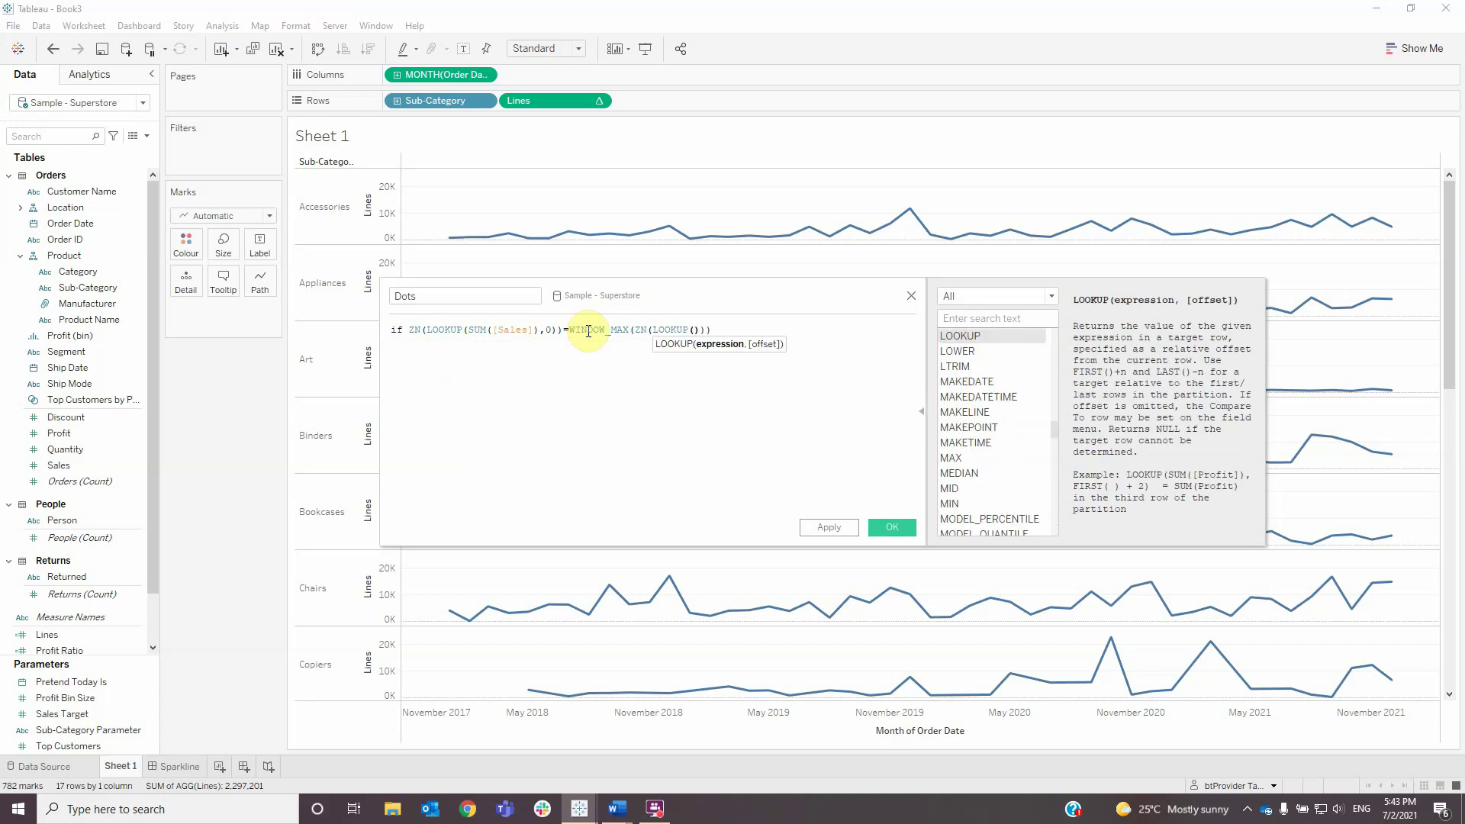
{"action": "type", "text": "sum"}
{"action": "key", "text": "Return"}
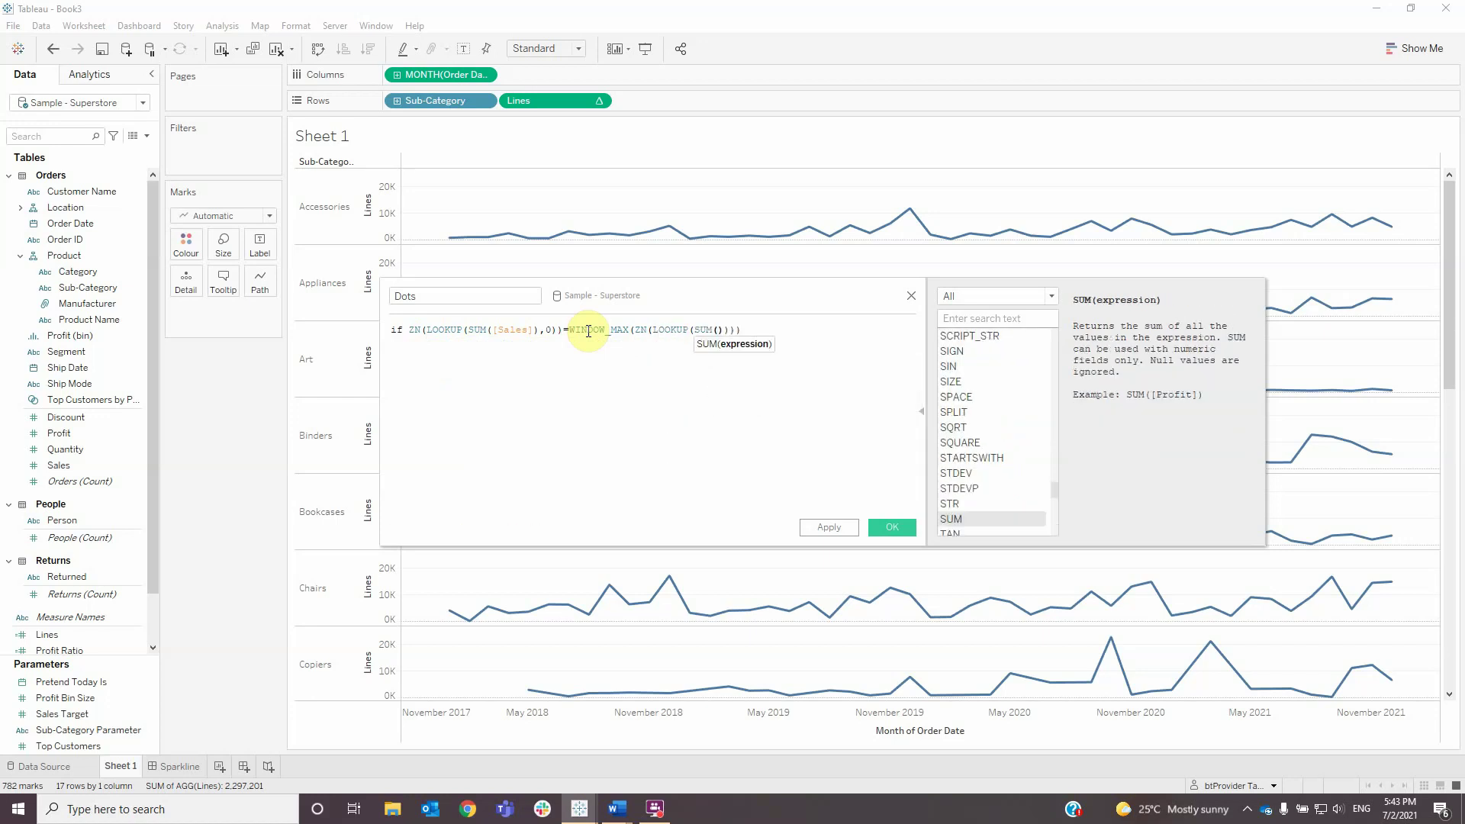
{"action": "type", "text": "sale"}
{"action": "key", "text": "Return"}
{"action": "type", "text": ",0"}
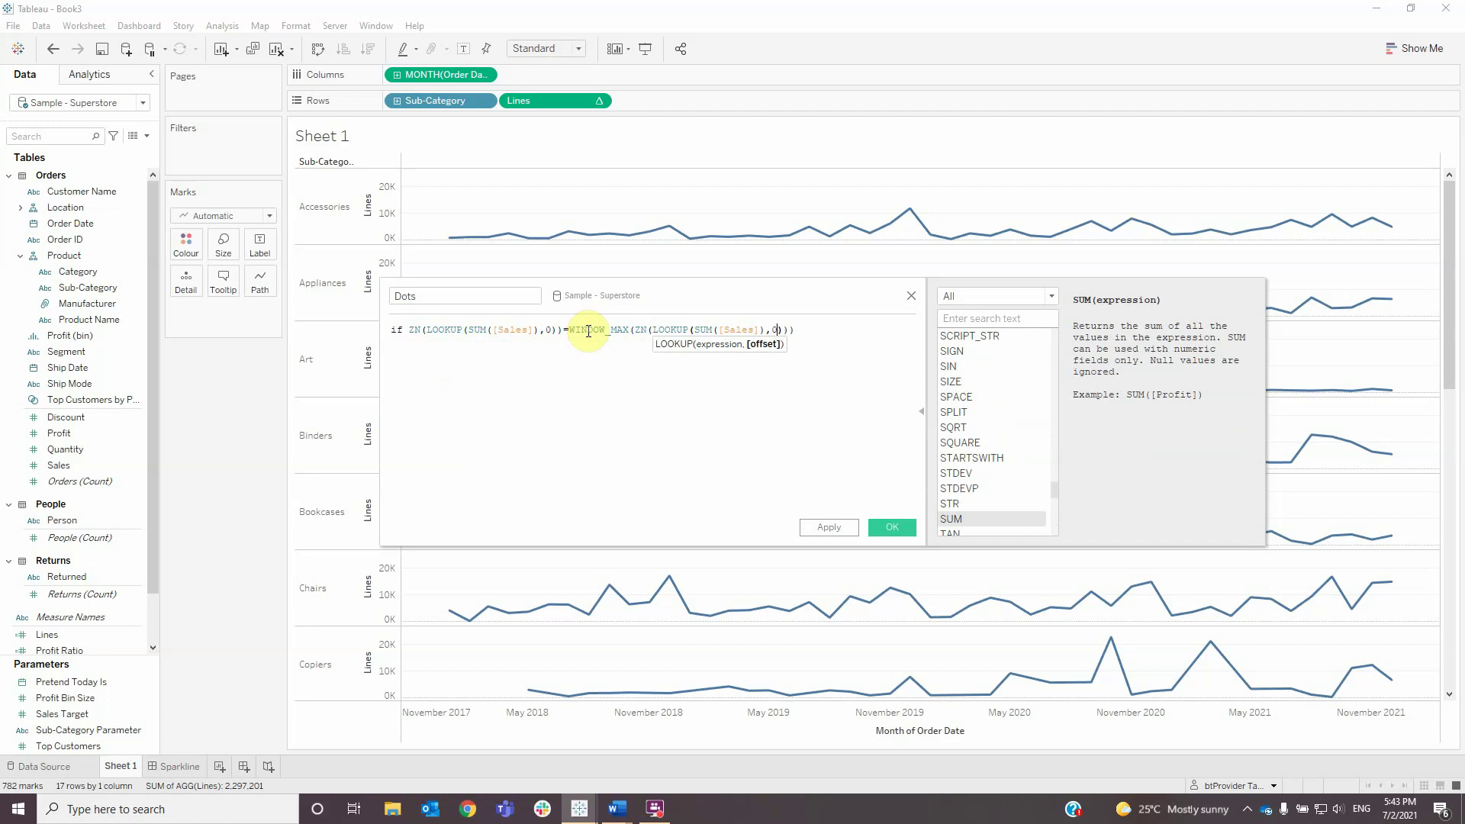
- Add a second line starting OR ZN(LOOKUP(SUM([Sales]),0))
{"action": "left_click", "coordinate": [797, 330]}
{"action": "key", "text": "Return"}
{"action": "type", "text": "o"}
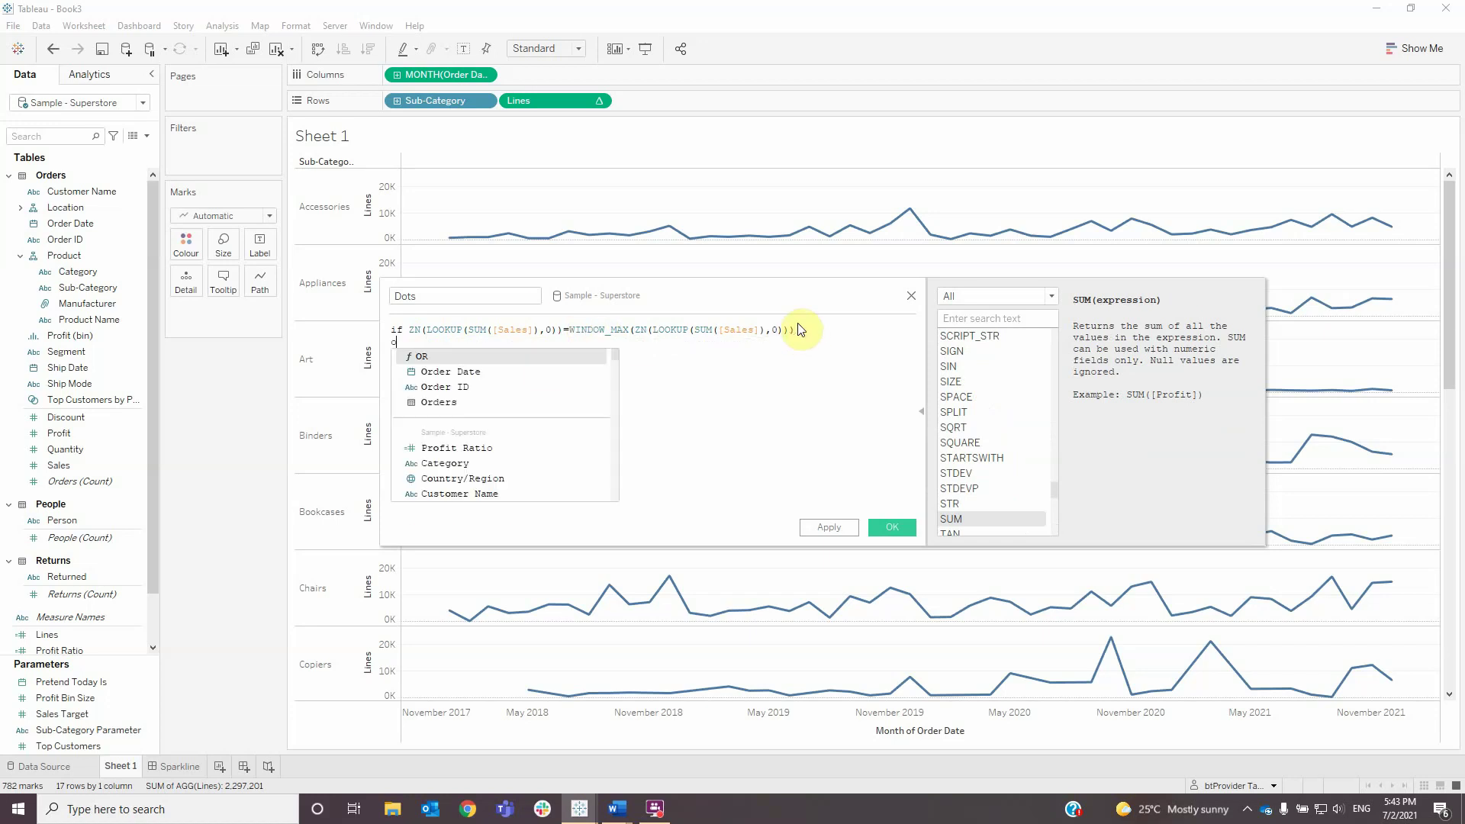
{"action": "type", "text": "r zn"}
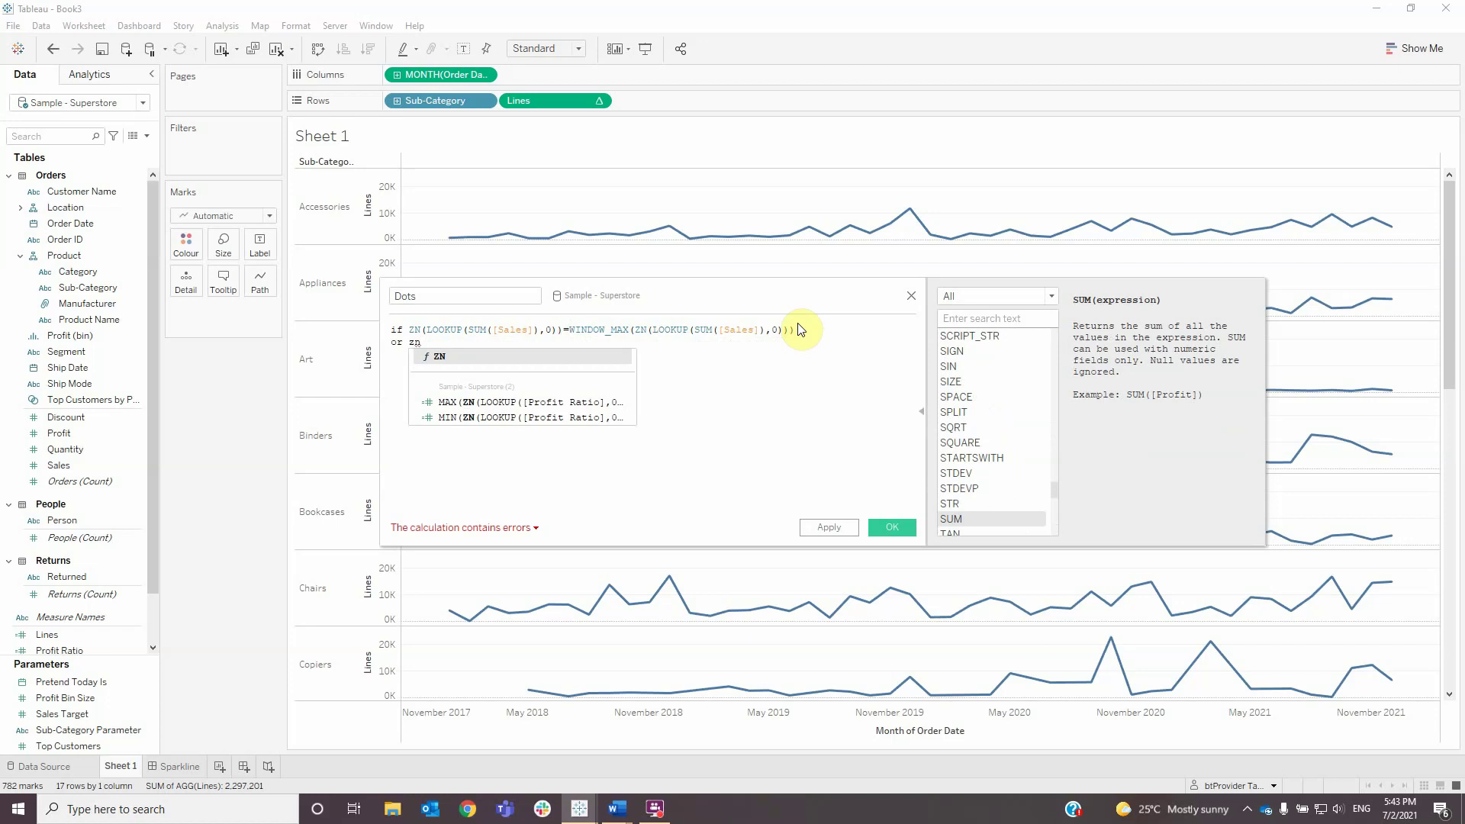
{"action": "key", "text": "Return"}
{"action": "type", "text": "look"}
{"action": "key", "text": "Return"}
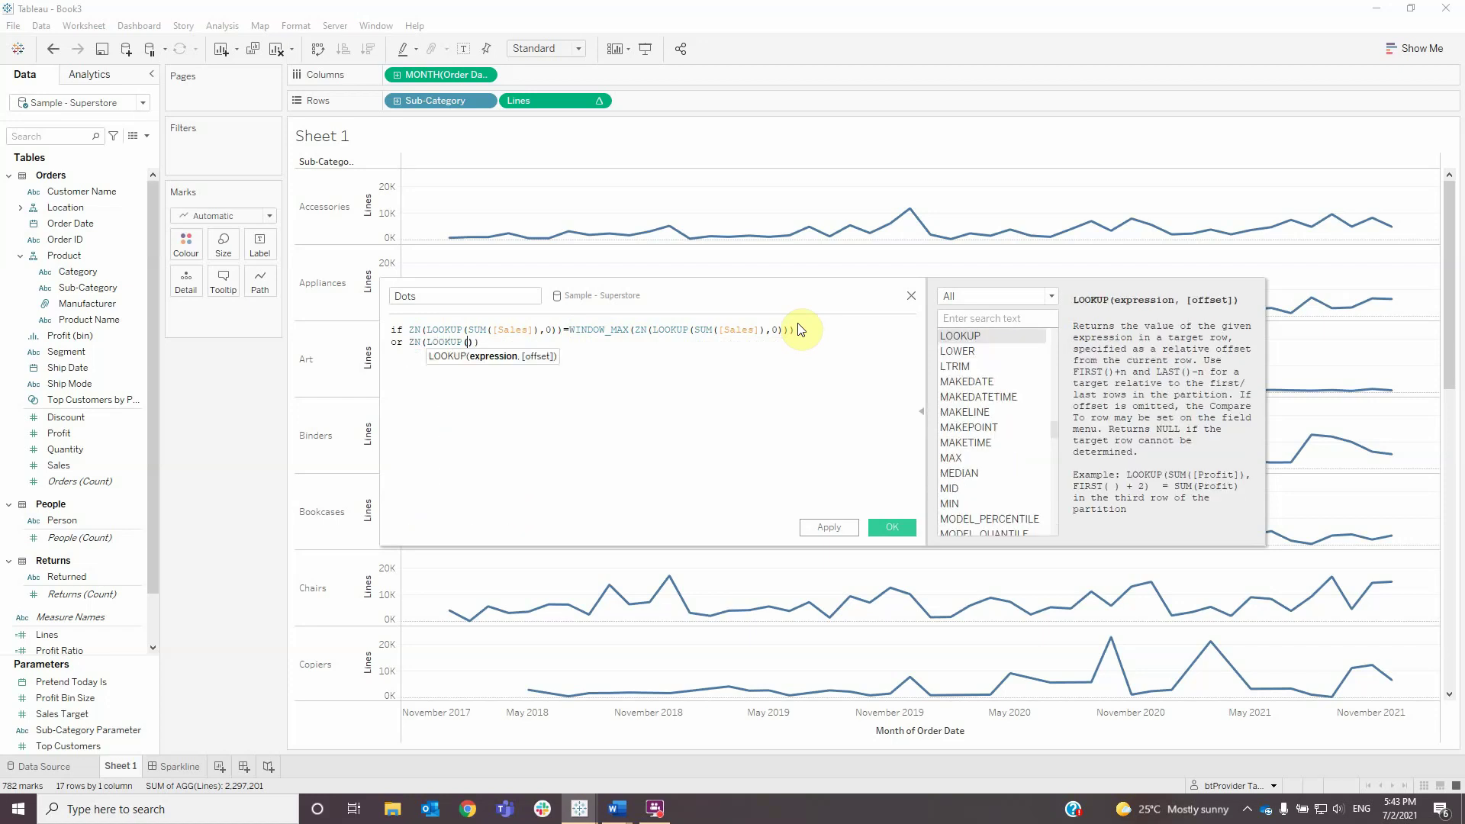
{"action": "type", "text": "su"}
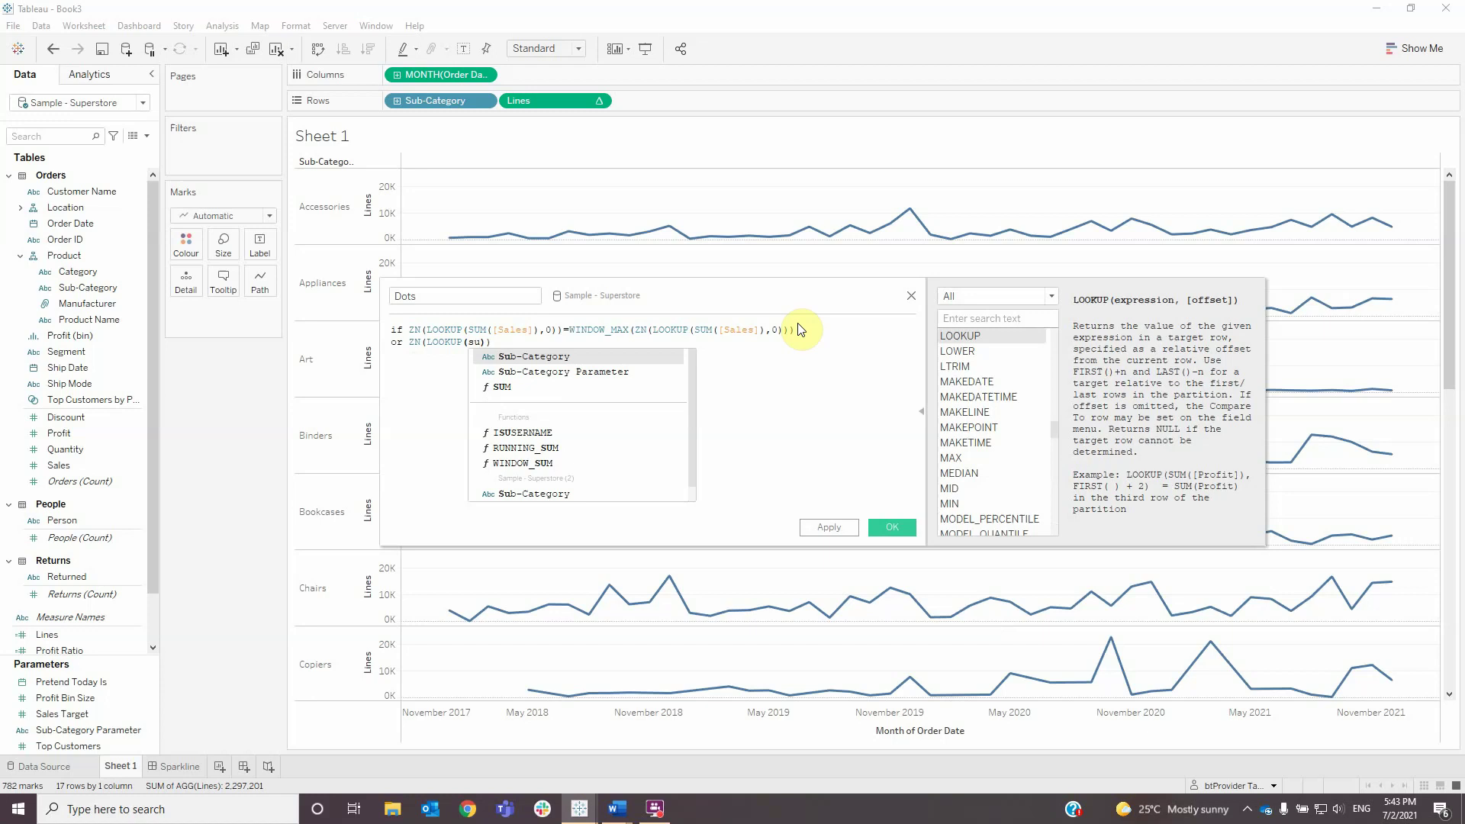
{"action": "key", "text": "BackSpace"}
{"action": "key", "text": "BackSpace"}
{"action": "type", "text": "[Su"}
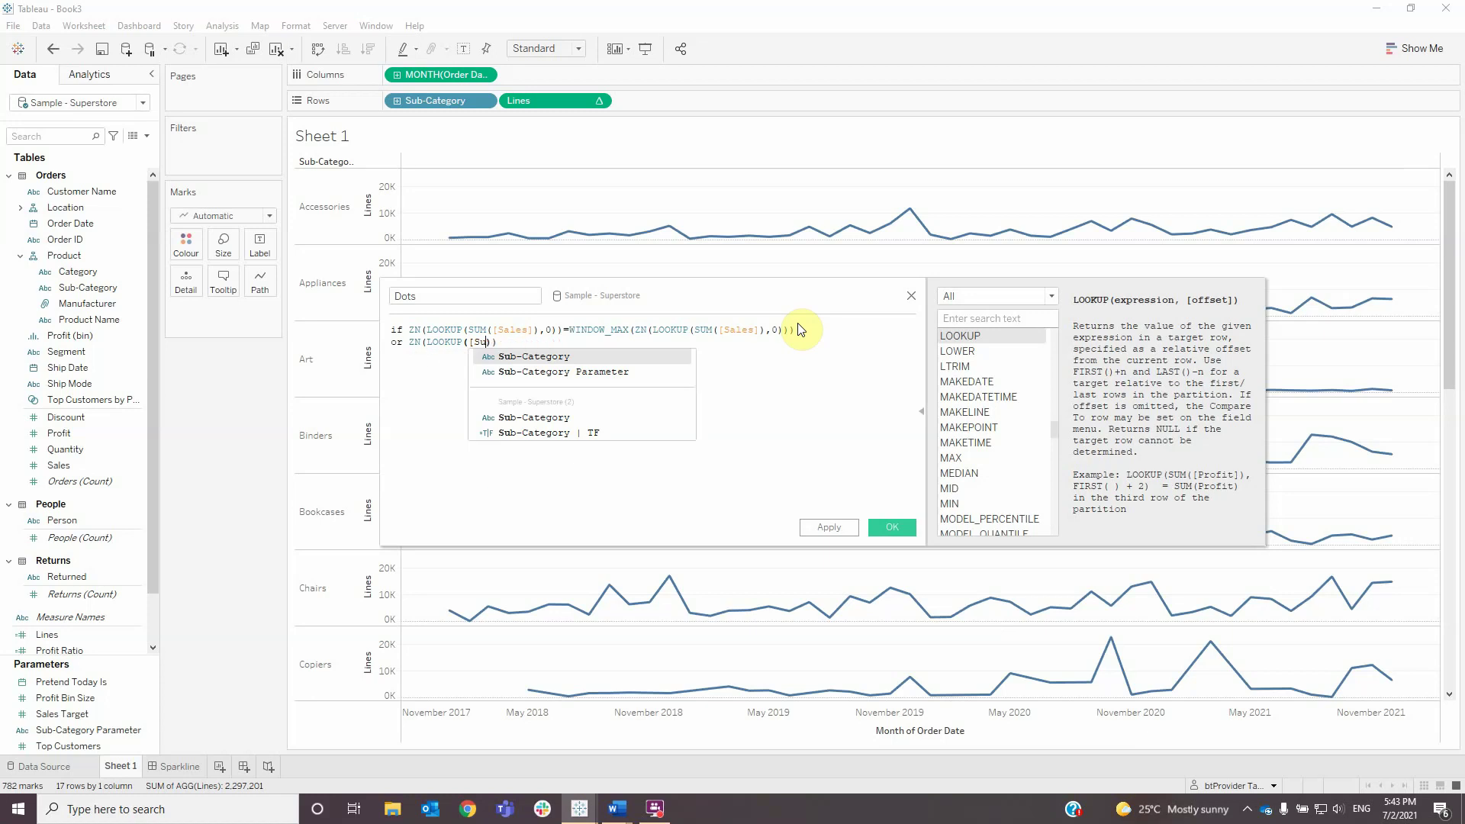
{"action": "key", "text": "BackSpace"}
{"action": "key", "text": "BackSpace"}
{"action": "key", "text": "BackSpace"}
{"action": "type", "text": "su"}
{"action": "key", "text": "Return"}
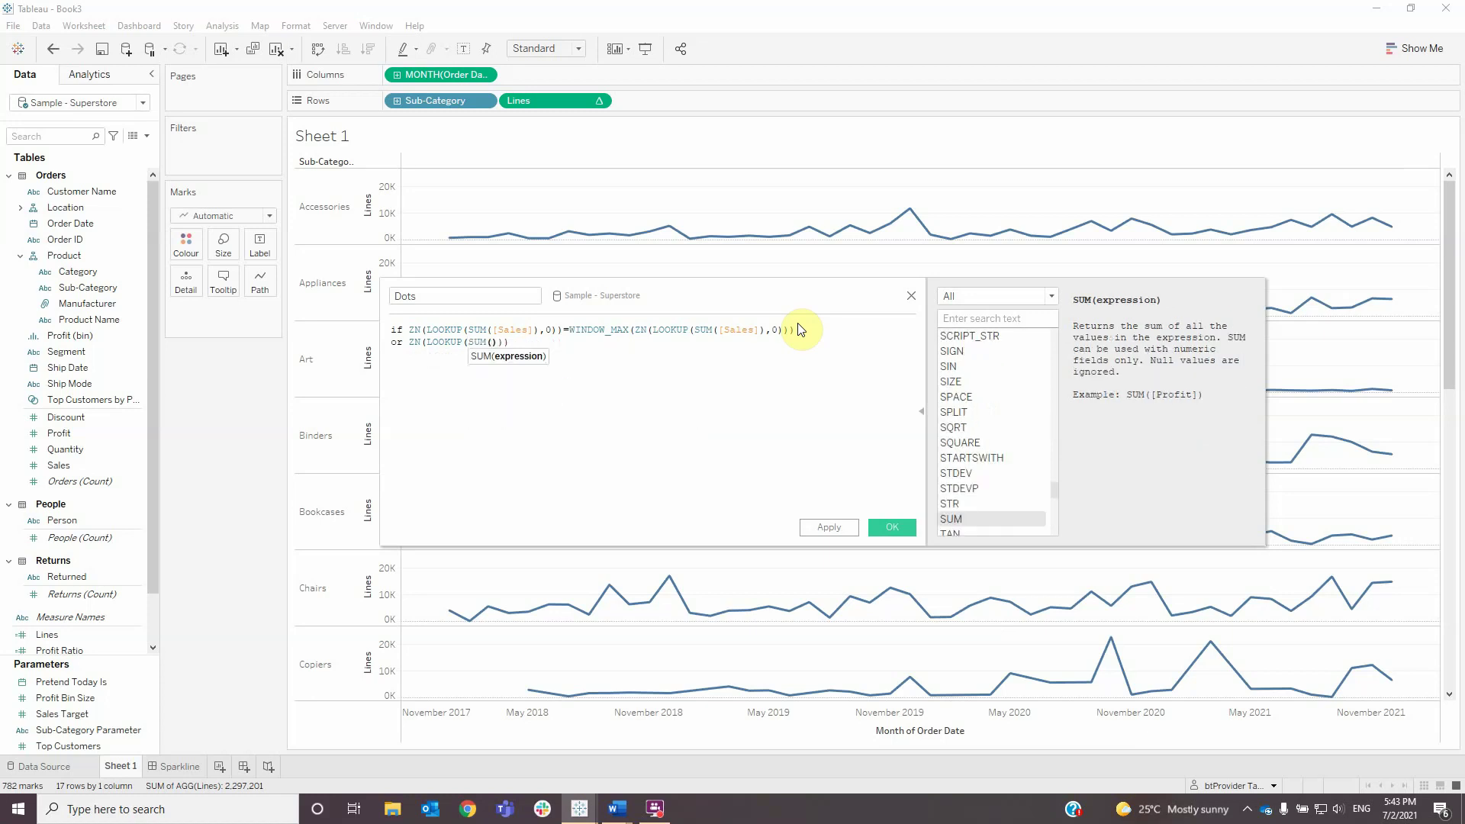
{"action": "type", "text": "[Sales])"}
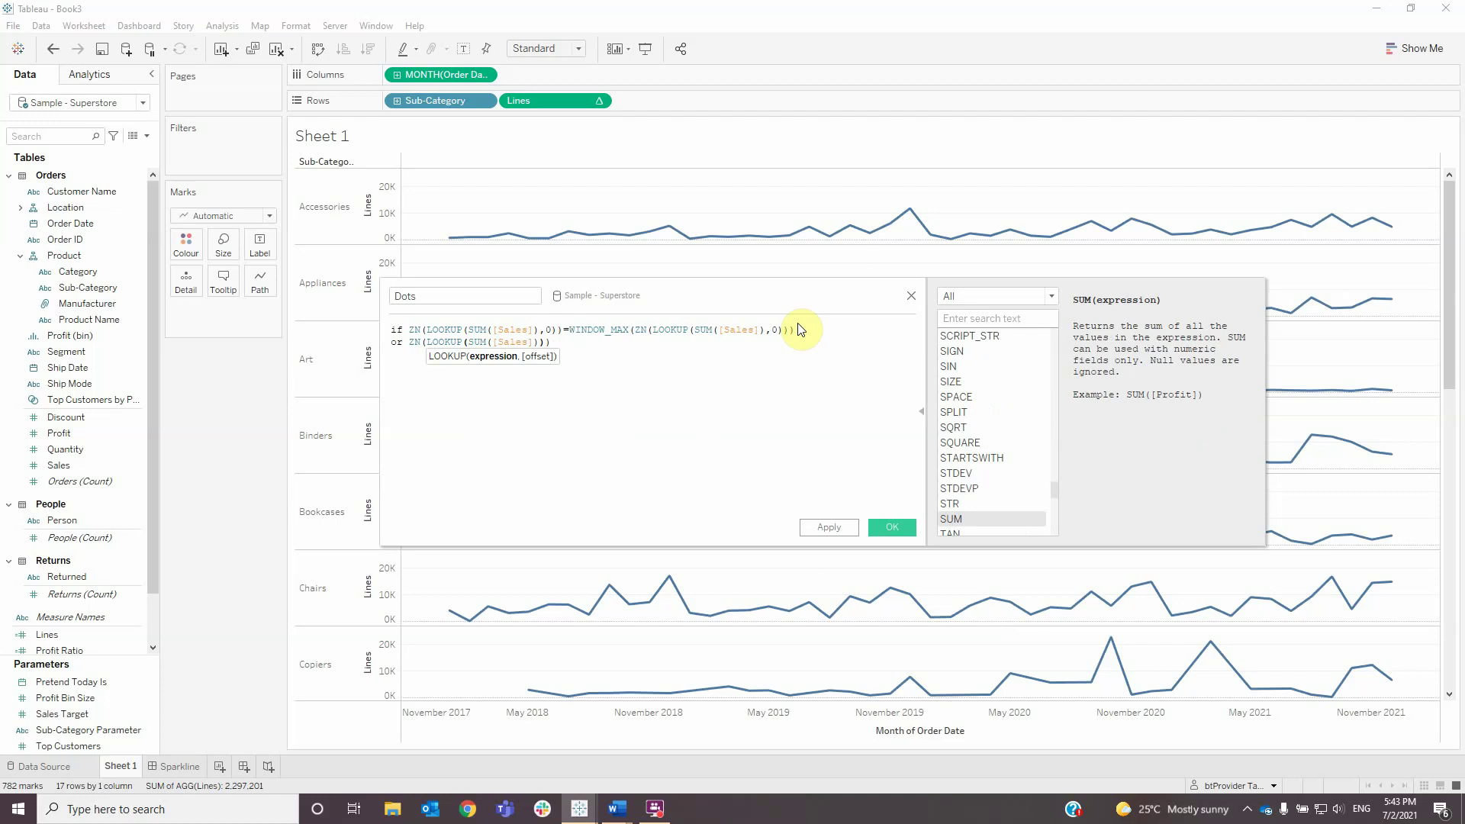
{"action": "type", "text": ",0"}
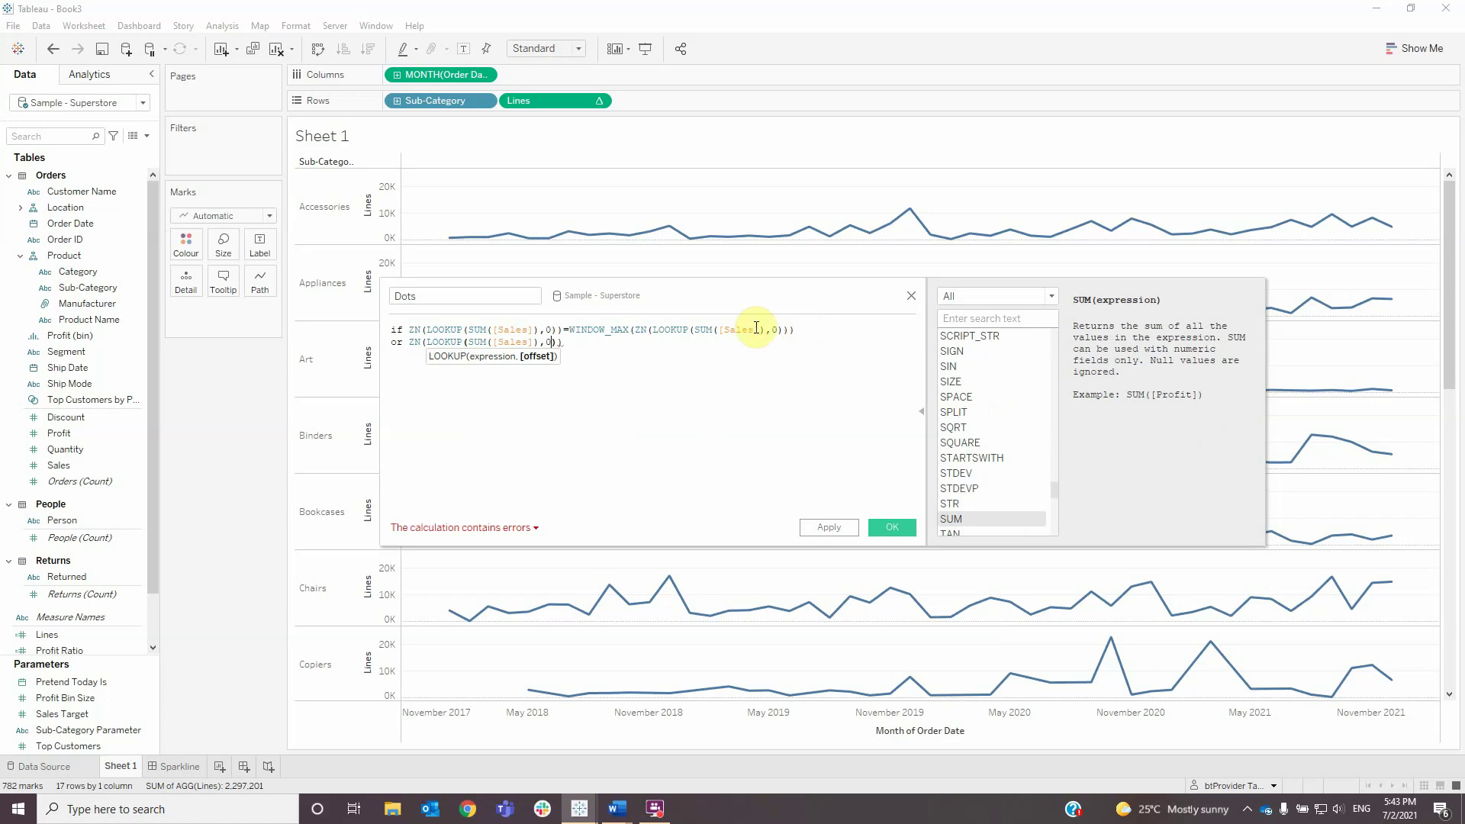
- Complete line two with = WINDOW_MIN(ZN(LOOKUP(SUM([Sales]),0)))
{"action": "left_click", "coordinate": [594, 347]}
{"action": "type", "text": "="}
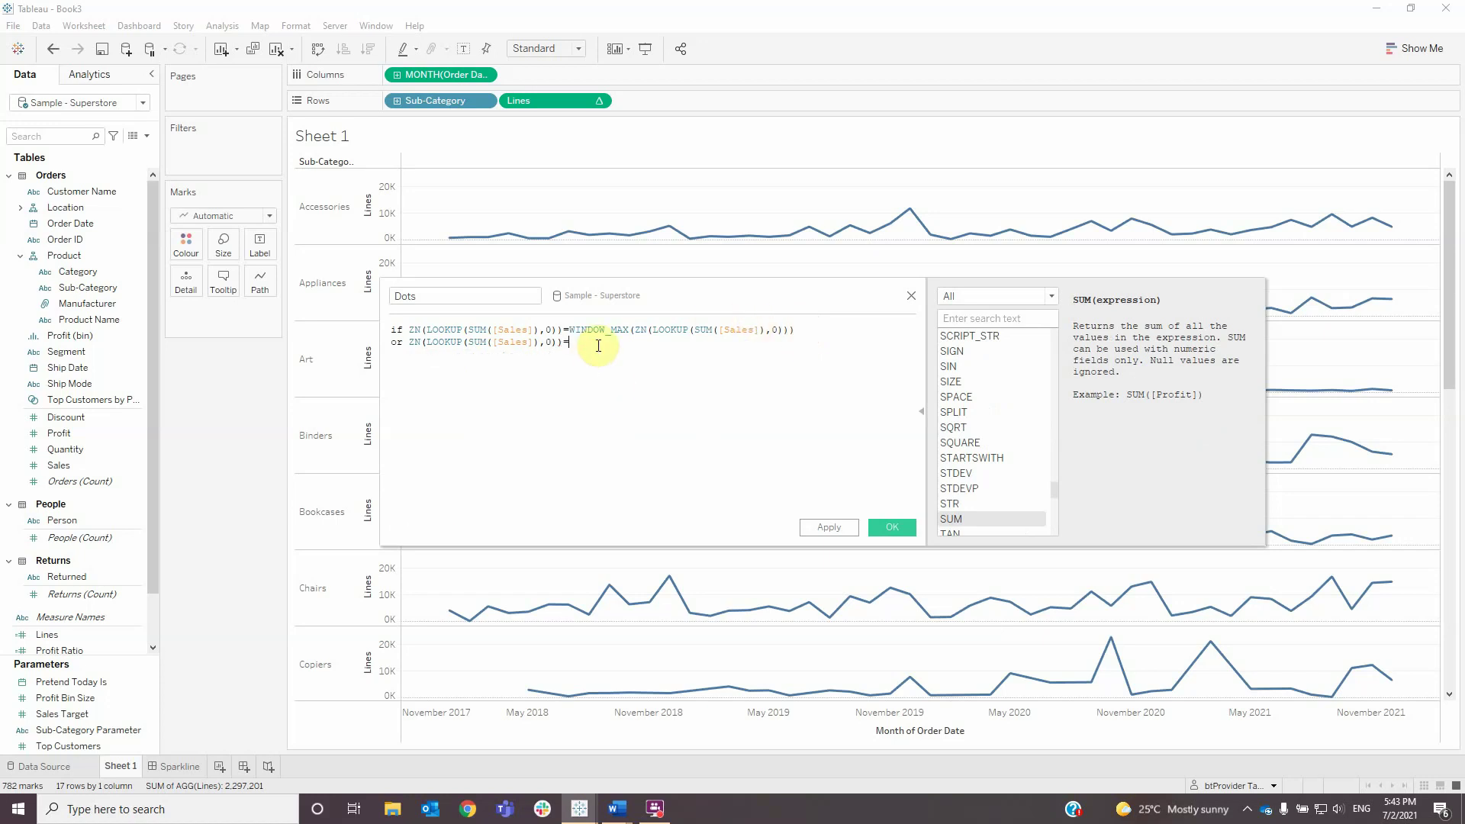
{"action": "type", "text": " win"}
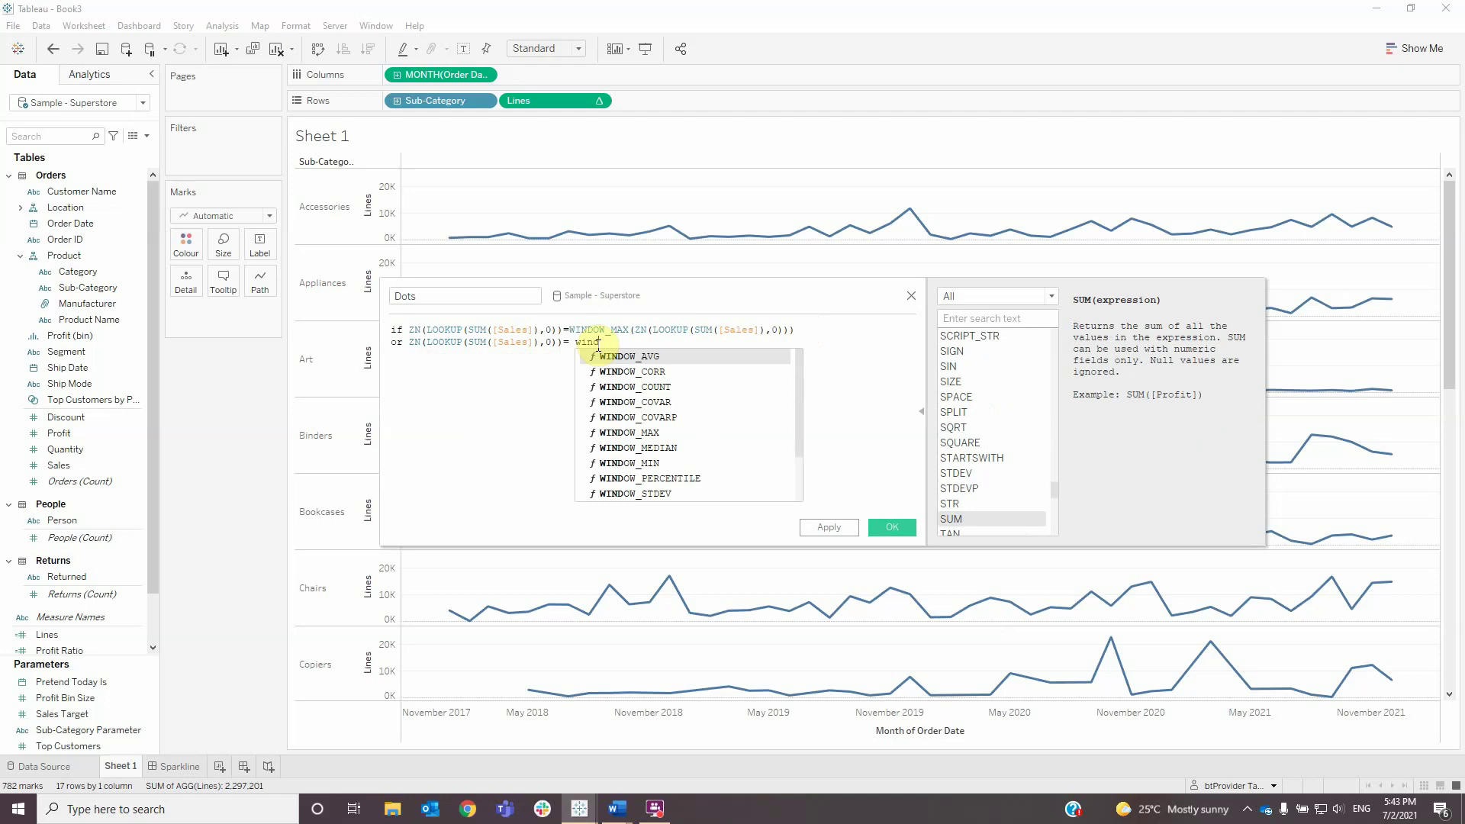
{"action": "type", "text": "dow"}
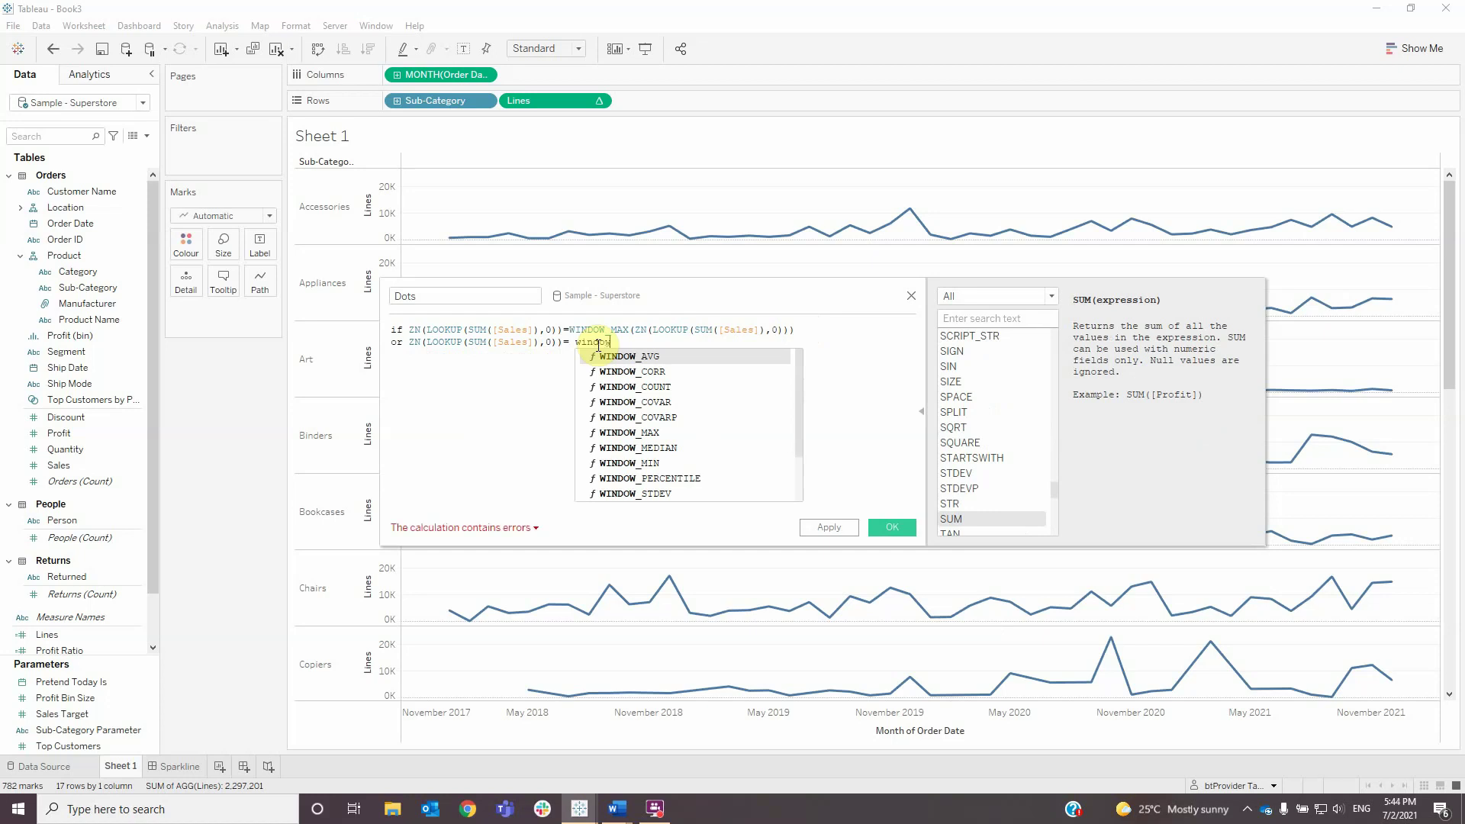
{"action": "type", "text": "_min"}
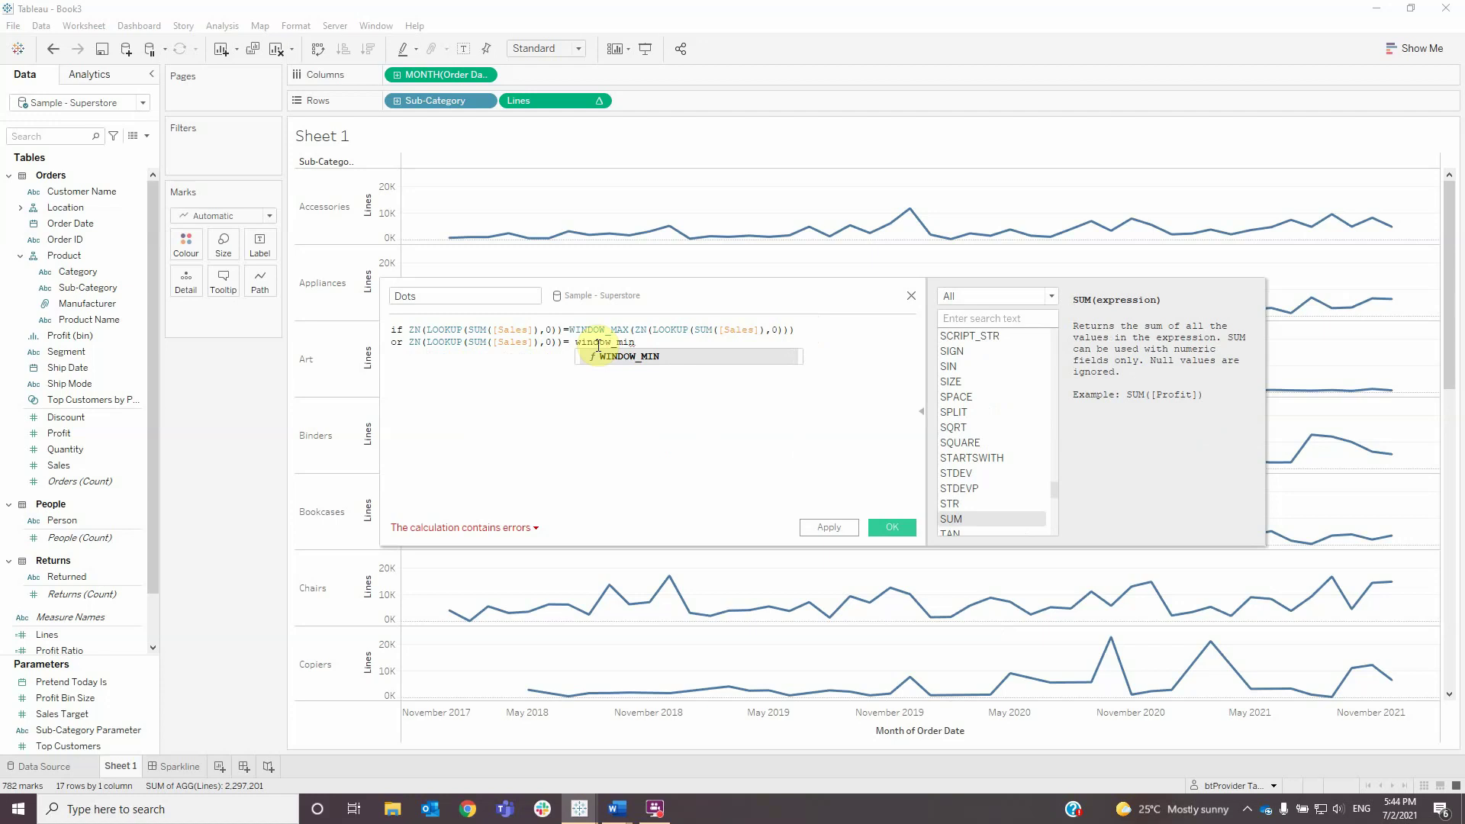
{"action": "key", "text": "Return"}
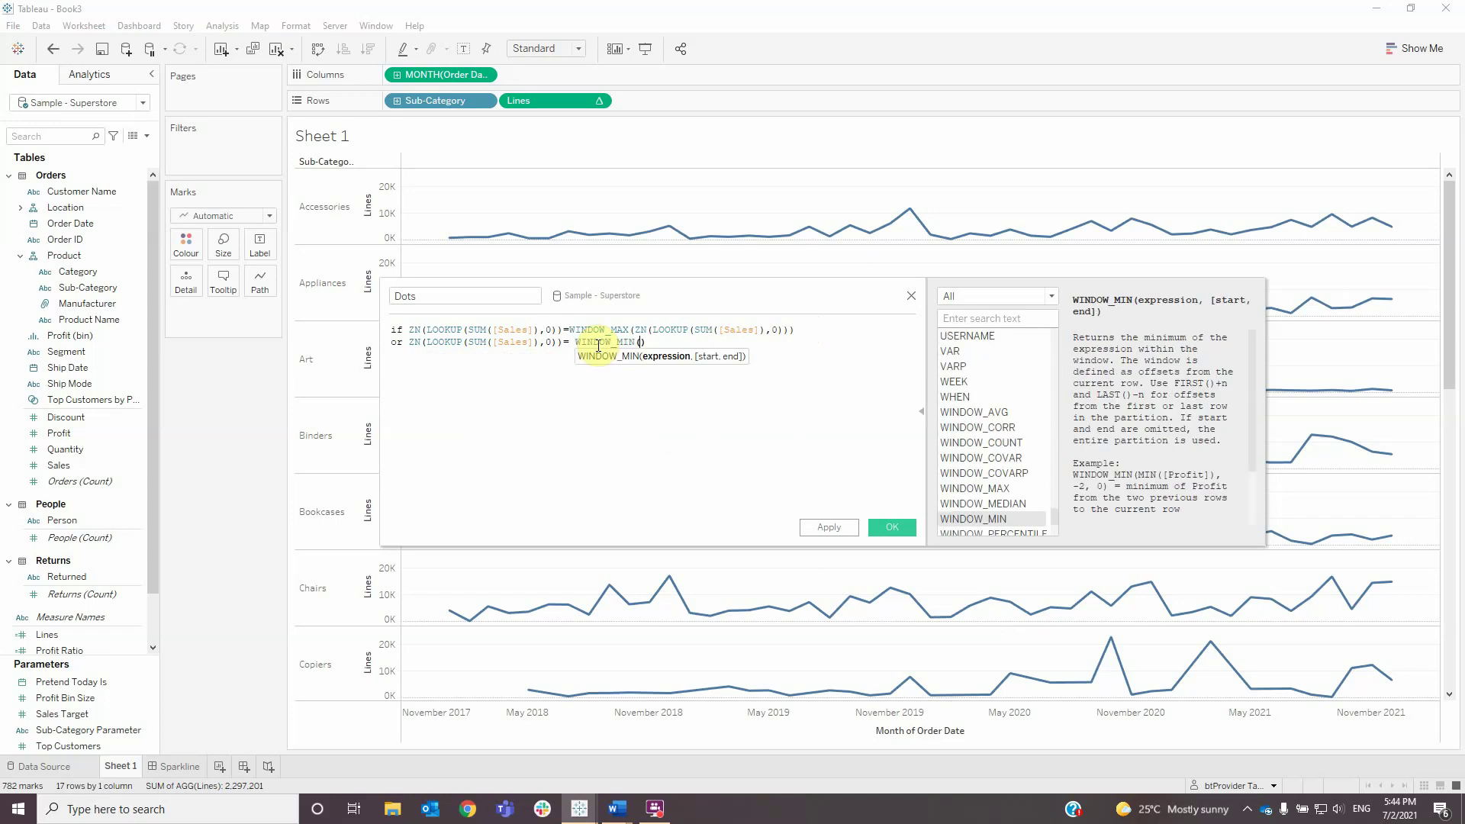
{"action": "type", "text": "zn"}
{"action": "key", "text": "Return"}
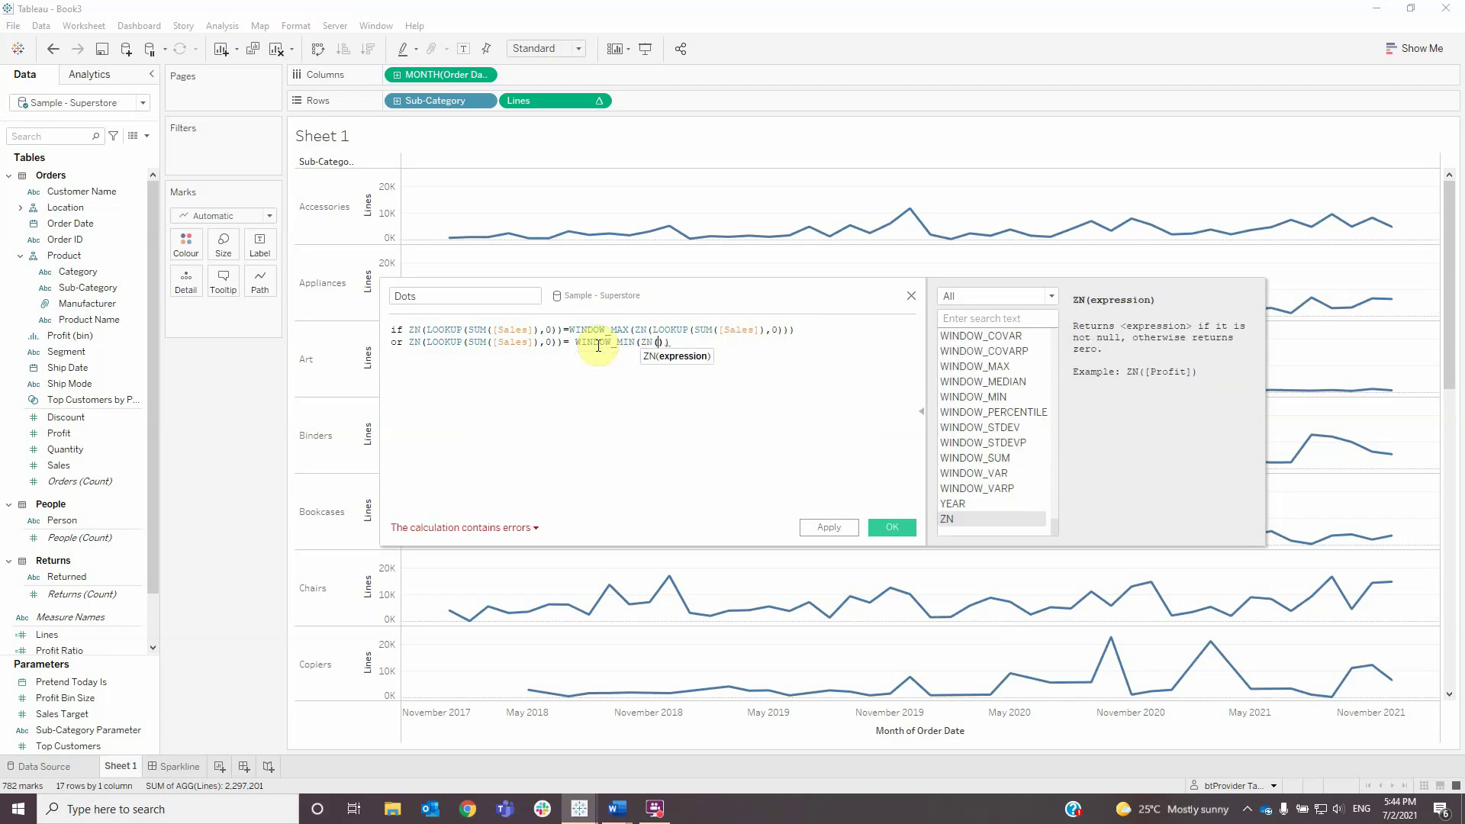
{"action": "type", "text": "lookup"}
{"action": "key", "text": "Return"}
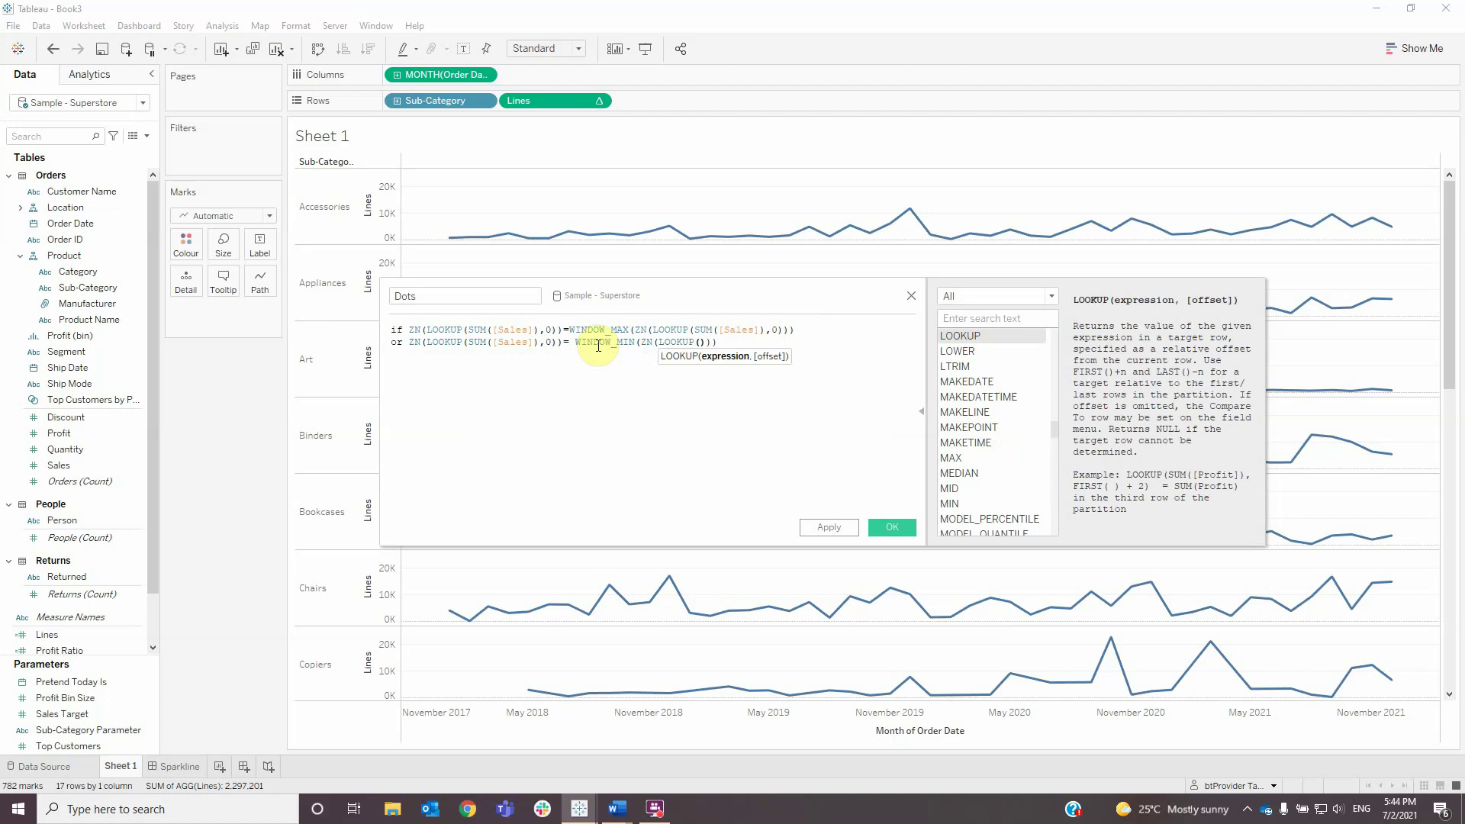
{"action": "type", "text": "sum"}
{"action": "key", "text": "Return"}
{"action": "type", "text": "sa"}
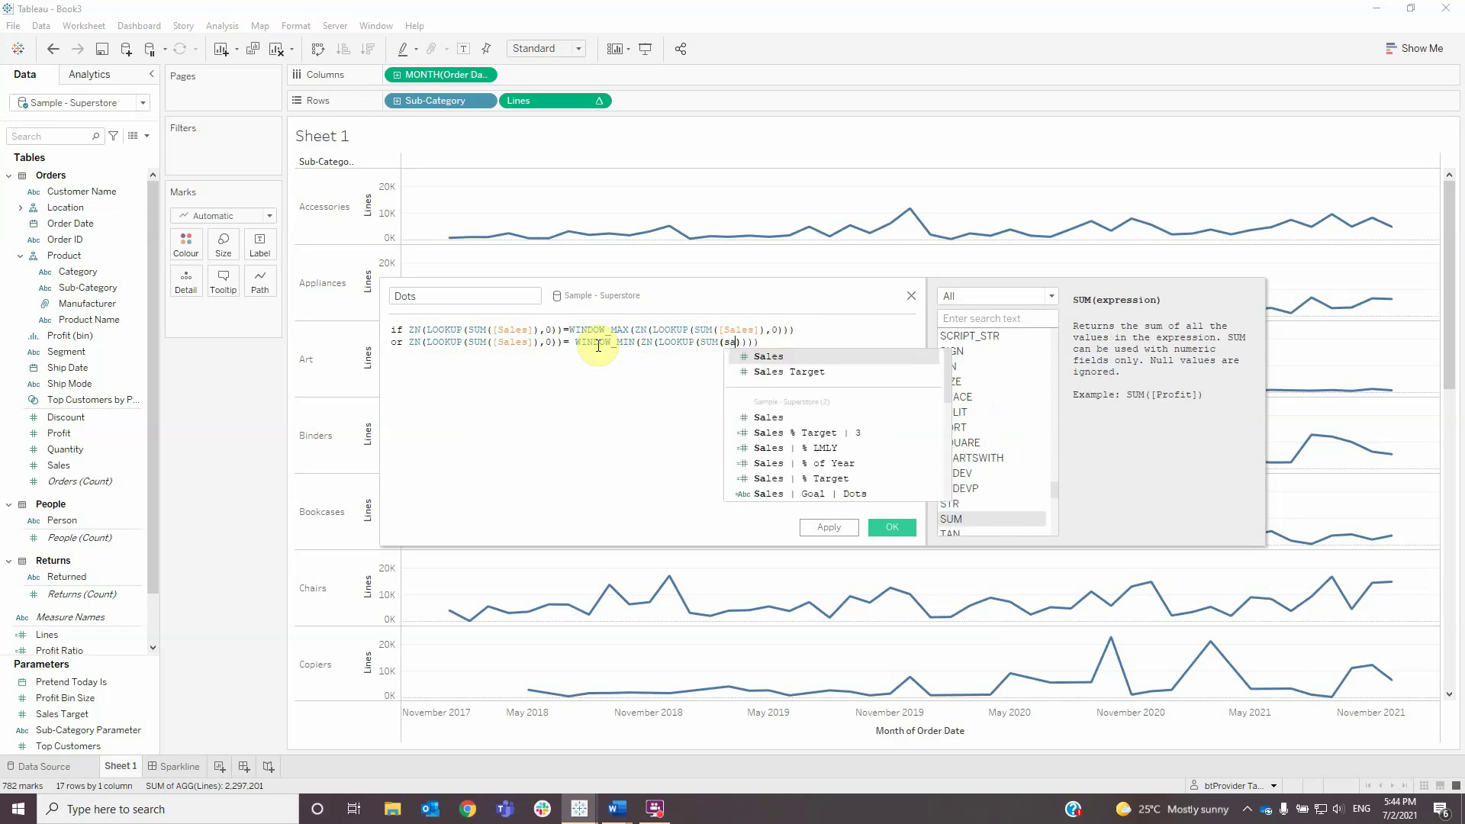
{"action": "key", "text": "Return"}
{"action": "key", "text": "Right"}
{"action": "type", "text": ",0"}
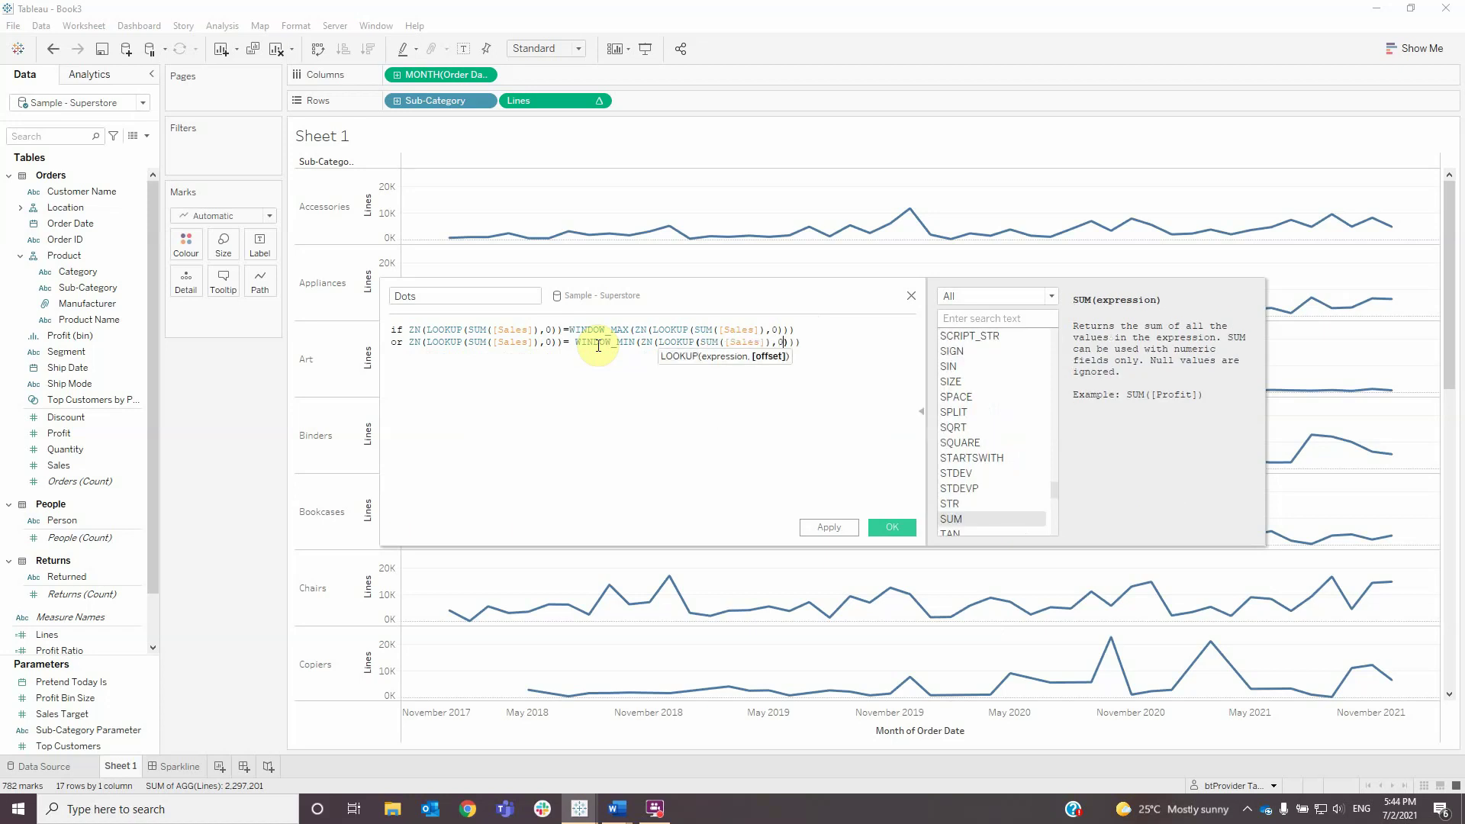
- Add a third line THEN ZN(LOOKUP(SUM([Sales]),0)) to return the sales value
{"action": "left_click", "coordinate": [808, 341]}
{"action": "key", "text": "Return"}
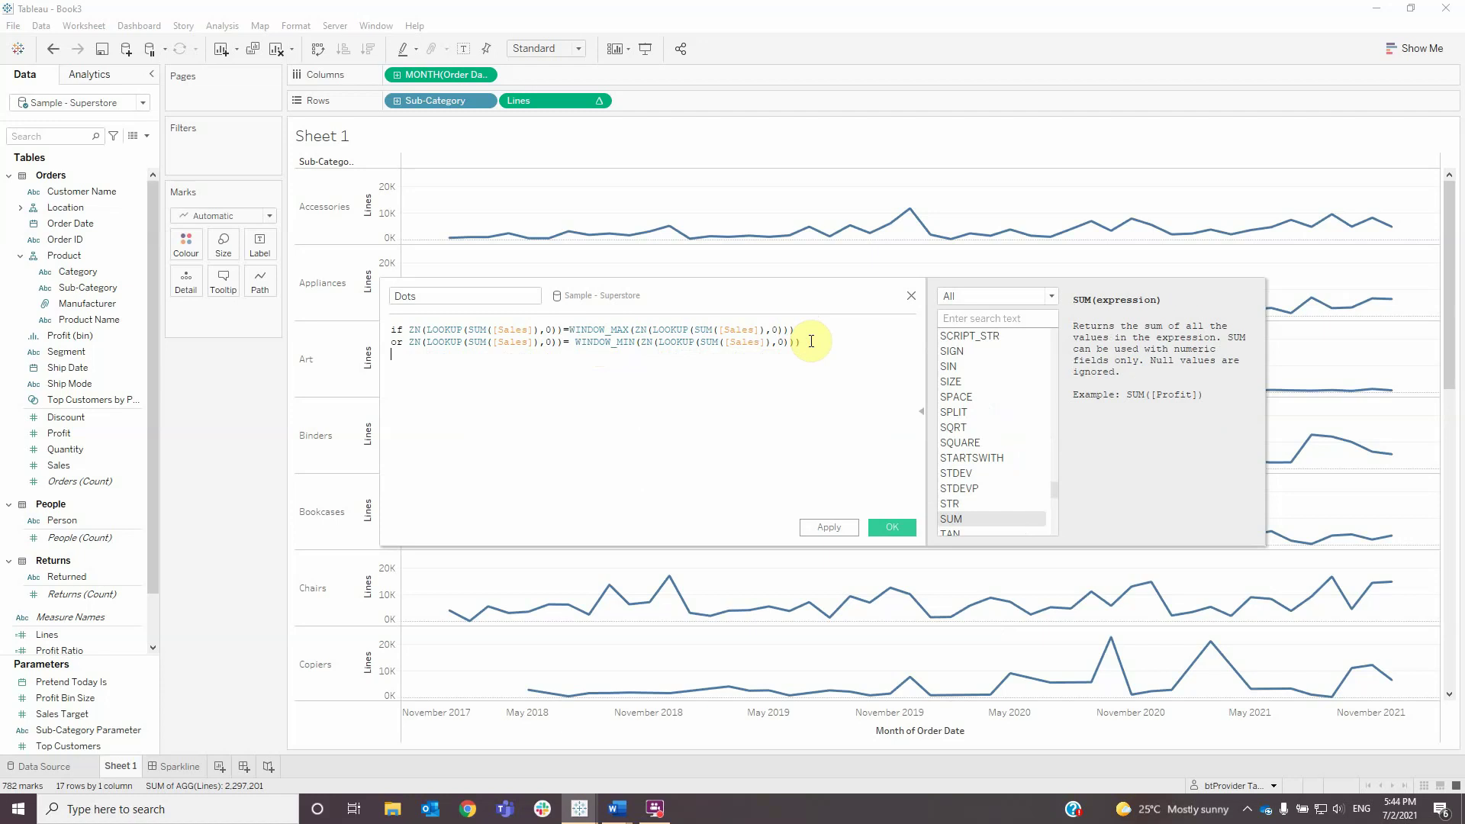
{"action": "type", "text": "then"}
{"action": "key", "text": "Tab"}
{"action": "type", "text": "zn"}
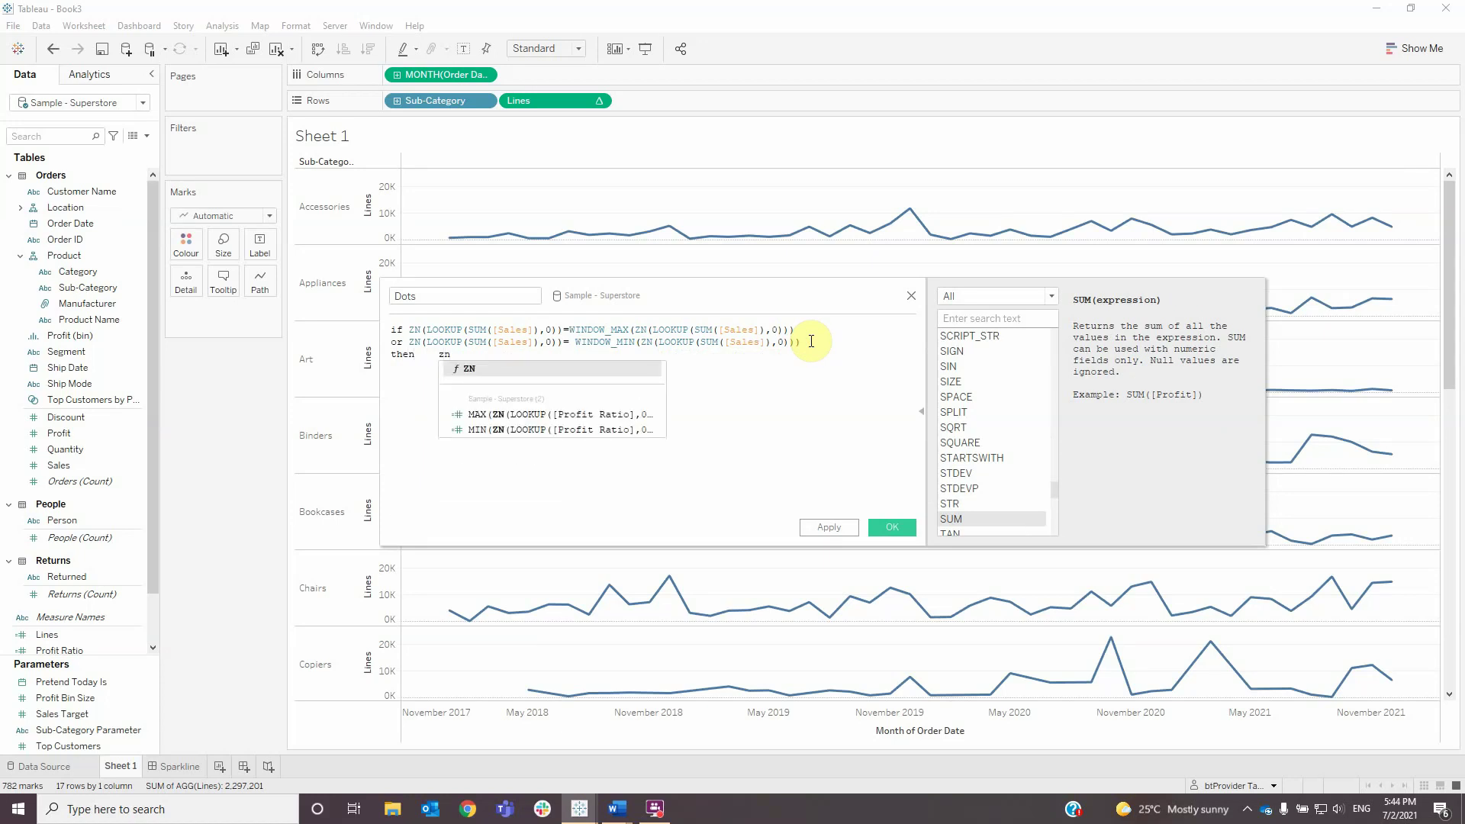
{"action": "key", "text": "Return"}
{"action": "type", "text": "lo"}
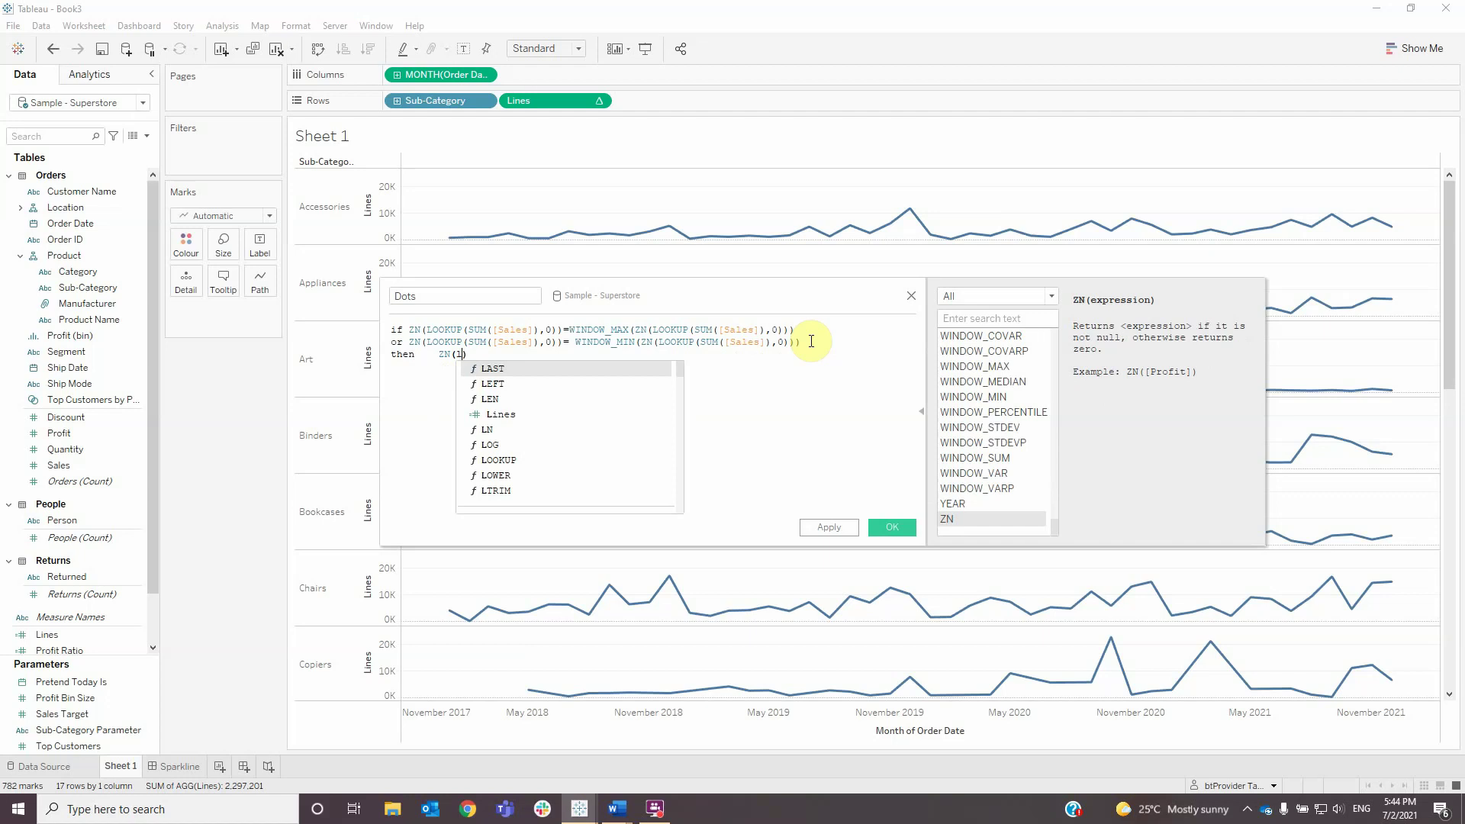
{"action": "type", "text": "o"}
{"action": "key", "text": "Return"}
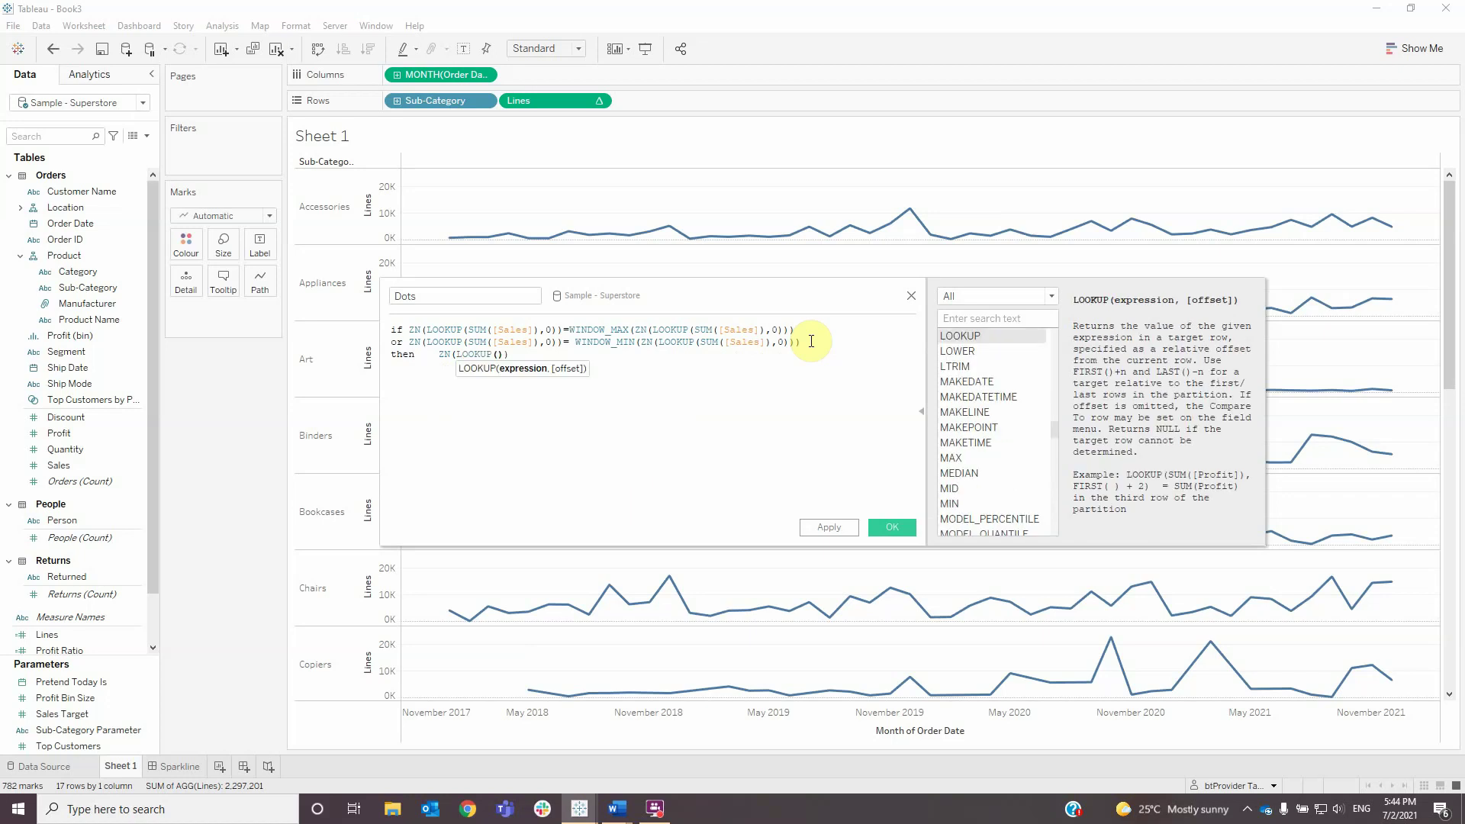
{"action": "type", "text": "sum"}
{"action": "key", "text": "Return"}
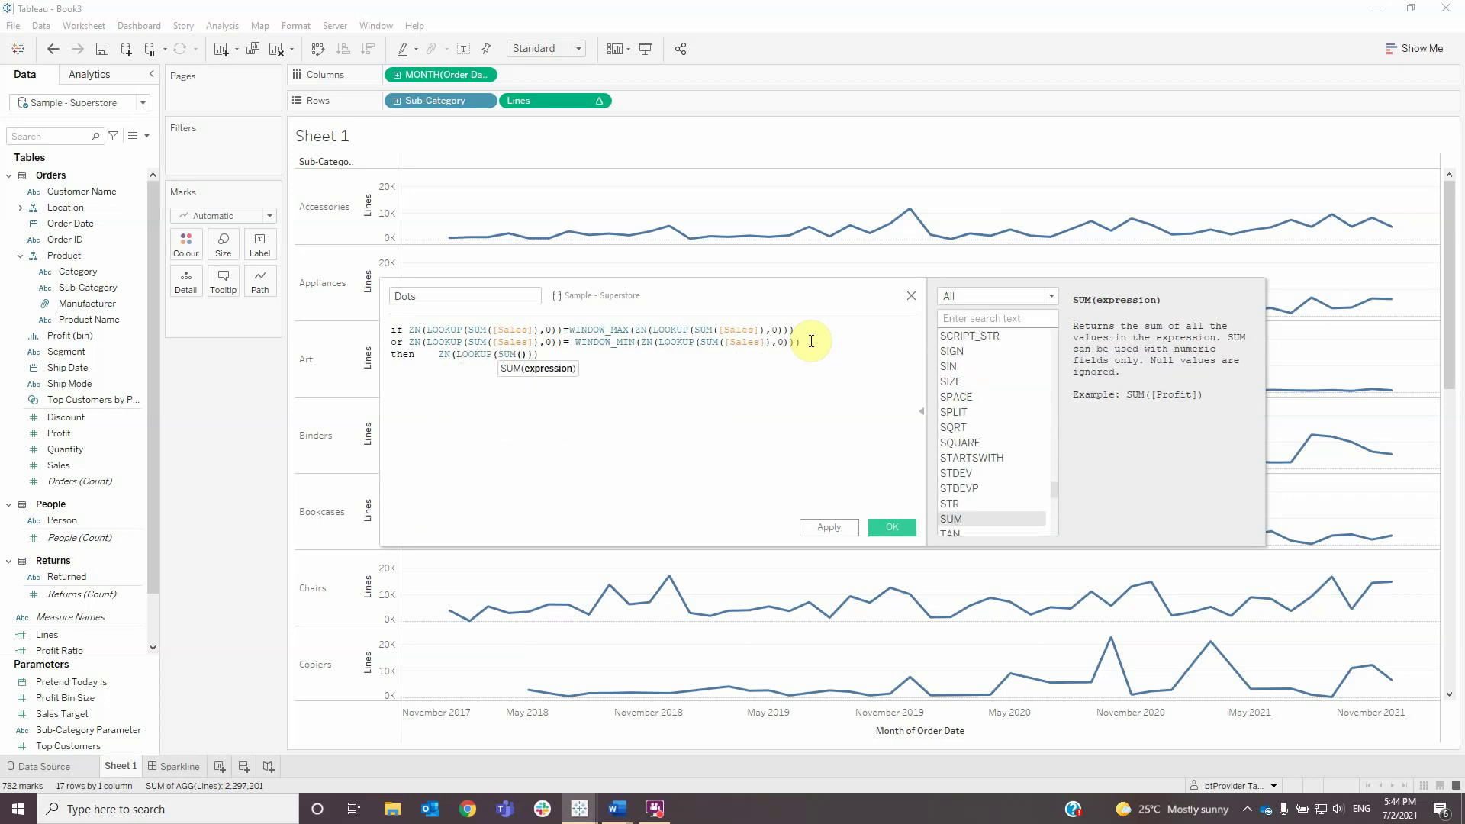
{"action": "type", "text": "[sa"}
{"action": "key", "text": "Return"}
{"action": "key", "text": "Right"}
{"action": "type", "text": ",0"}
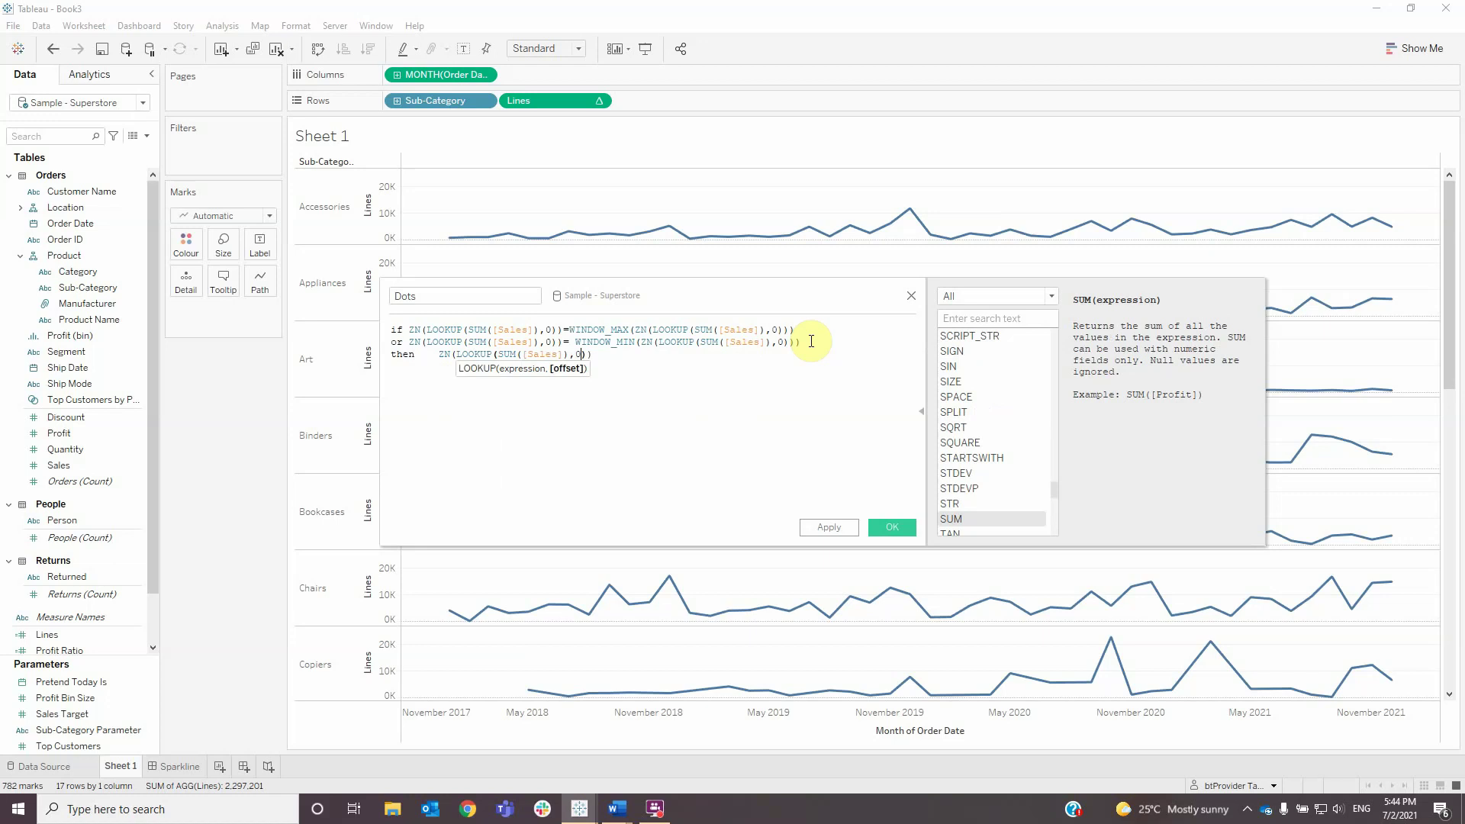
- Close the Dots formula with END and save the calculation
{"action": "left_click", "coordinate": [643, 364]}
{"action": "type", "text": "end"}
{"action": "key", "text": "Return"}
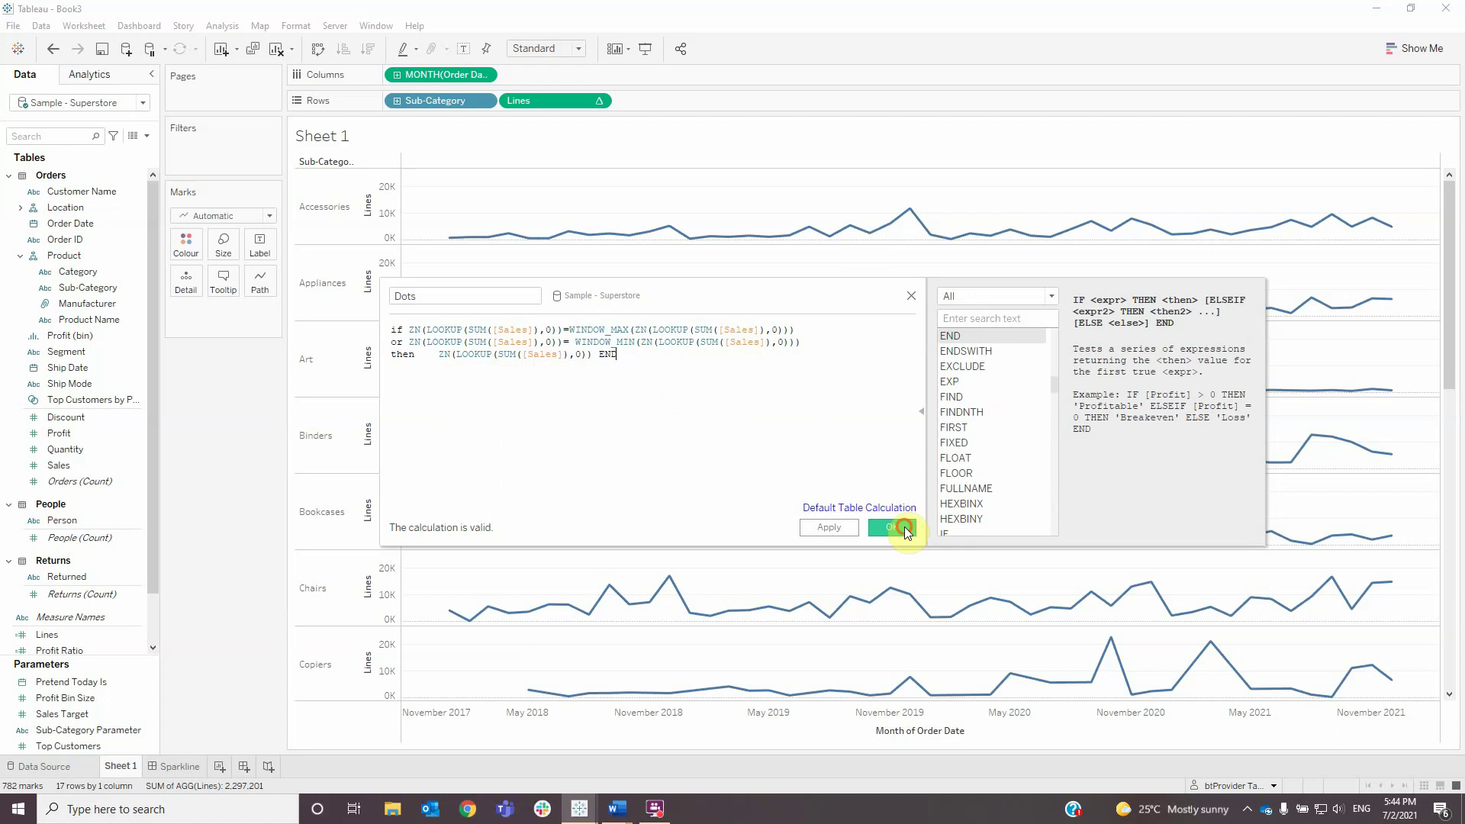
{"action": "left_click", "coordinate": [899, 528]}
- Add Dots to Rows, combine it with Lines on a dual axis, and synchronise the axes
{"action": "left_click_drag", "start_coordinate": [57, 634], "coordinate": [693, 104]}
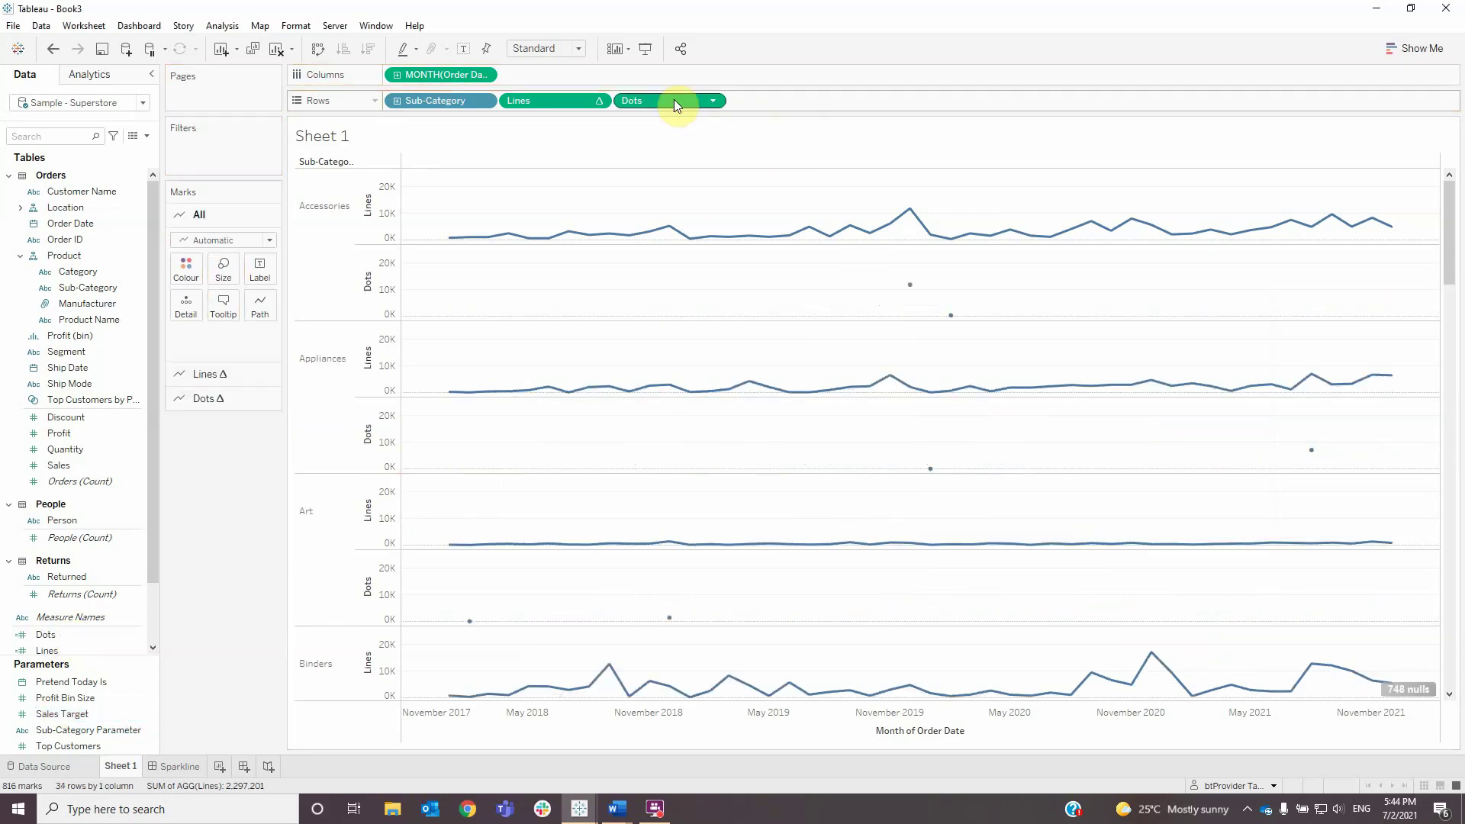
{"action": "right_click", "coordinate": [675, 101]}
{"action": "left_click", "coordinate": [717, 319]}
{"action": "right_click", "coordinate": [1286, 360]}
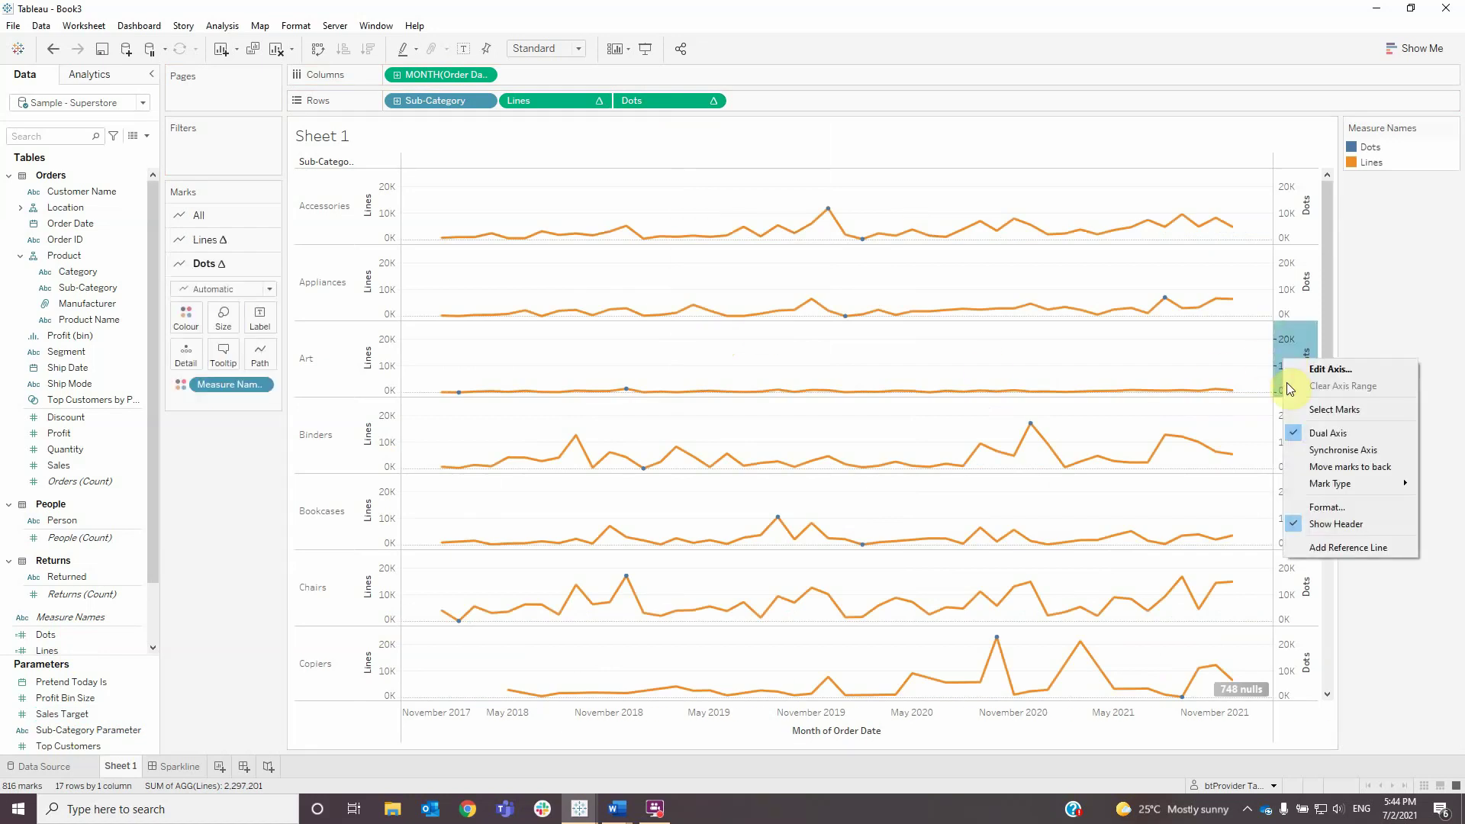
{"action": "left_click", "coordinate": [1326, 449]}
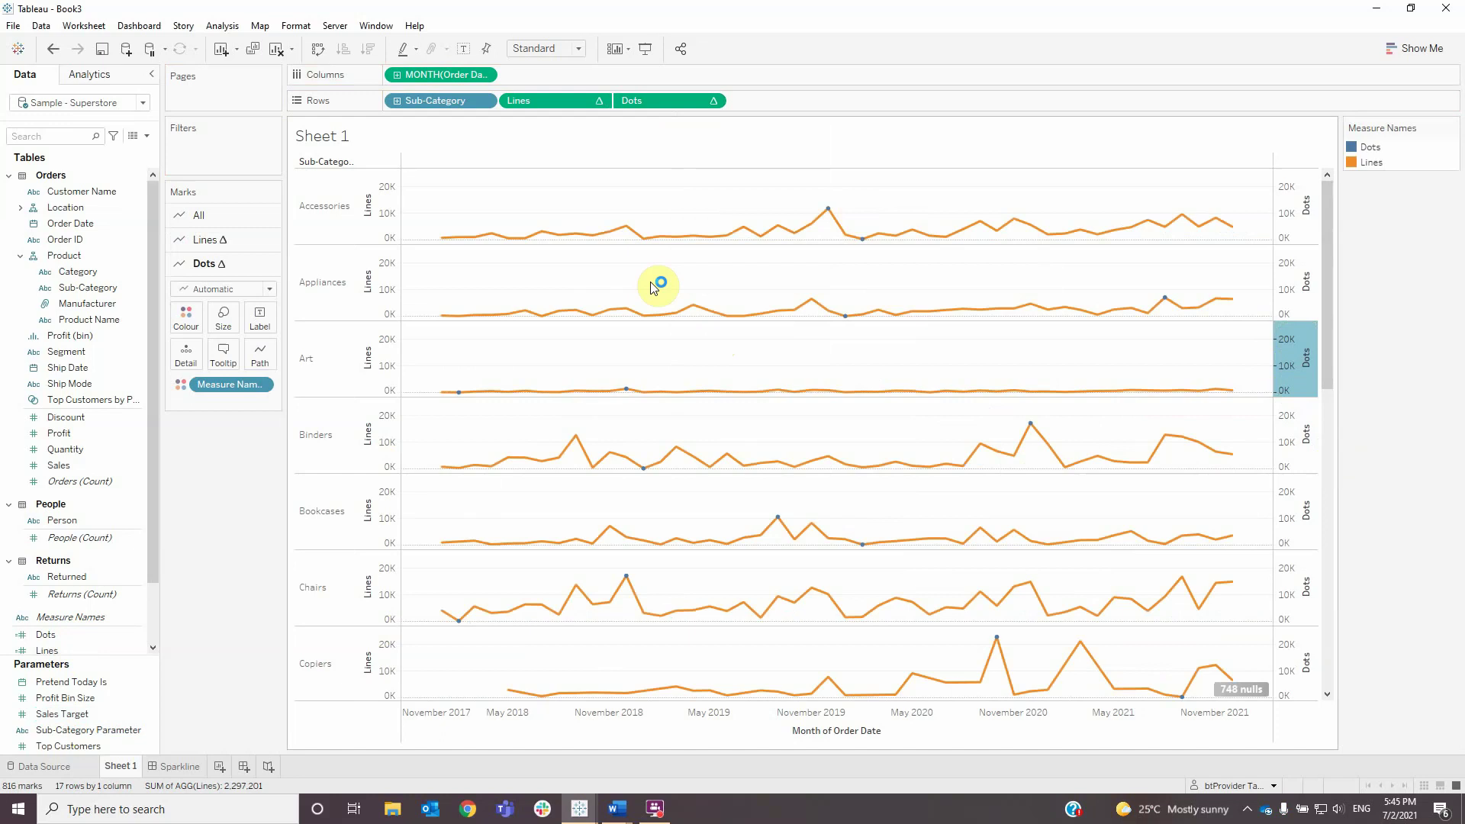
- Create a new calculated field named 'Sales-Top/Bottom Color'
{"action": "left_click", "coordinate": [146, 135]}
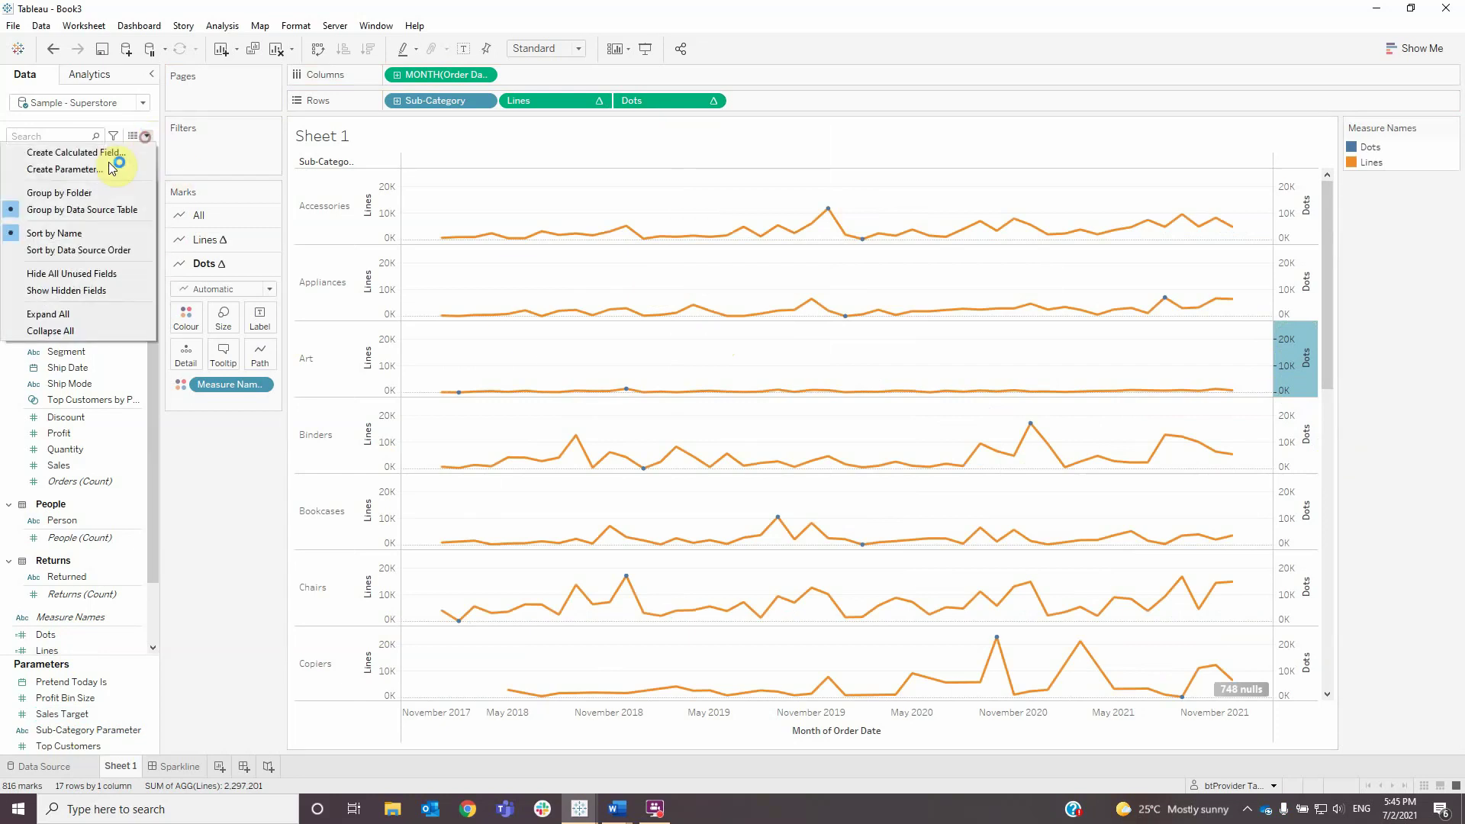
{"action": "left_click", "coordinate": [112, 155]}
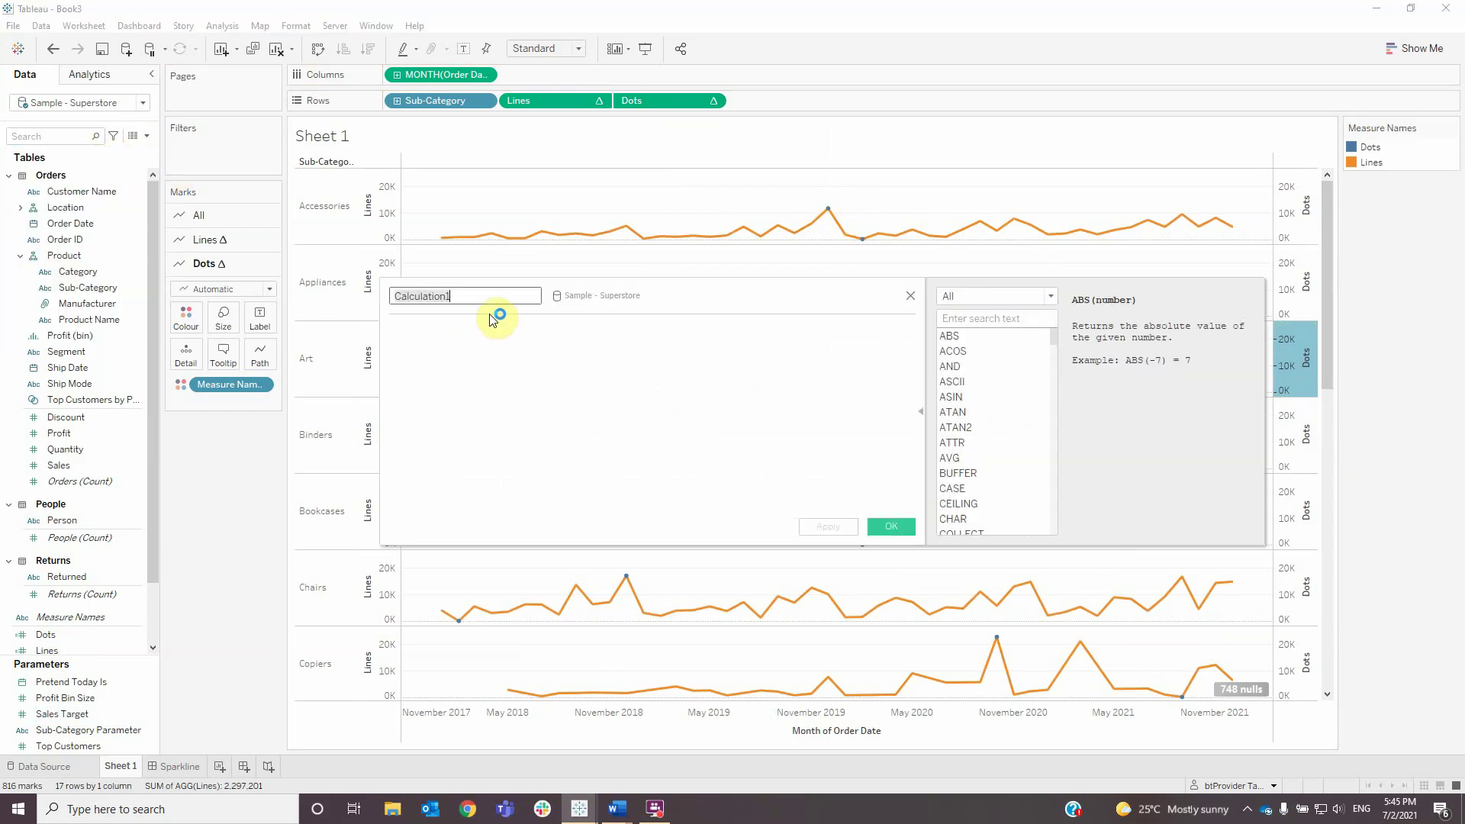
{"action": "type", "text": "Sales-Top/Bottom Color"}
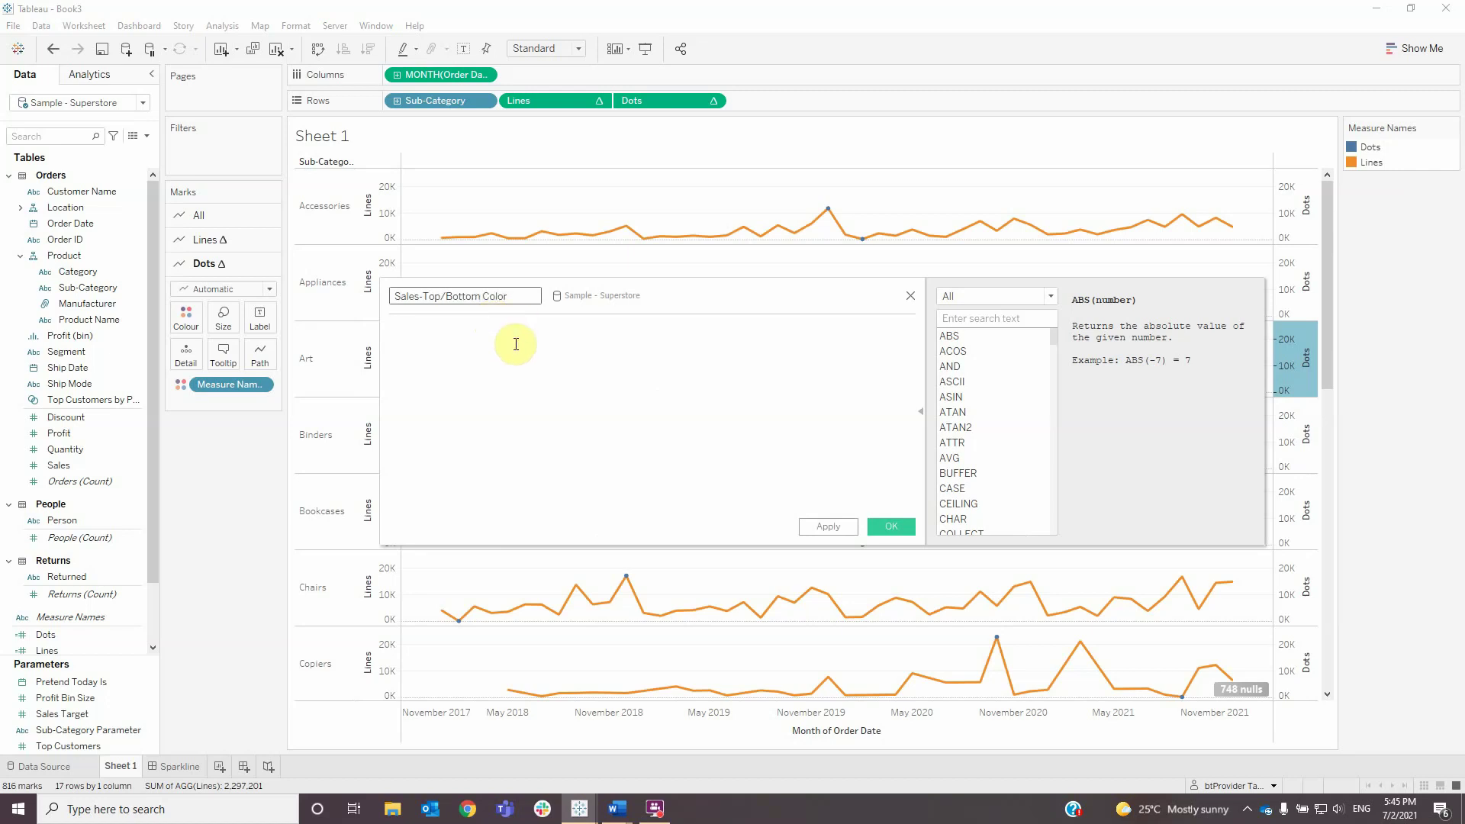
- Write IF ZN(LOOKUP(SUM([Sales]),0)) = WINDOW_MAX(ZN(LOOKUP(SUM([Sales]),0))) THEN for the Top case
{"action": "left_click", "coordinate": [515, 346]}
{"action": "type", "text": "if zn"}
{"action": "key", "text": "Return"}
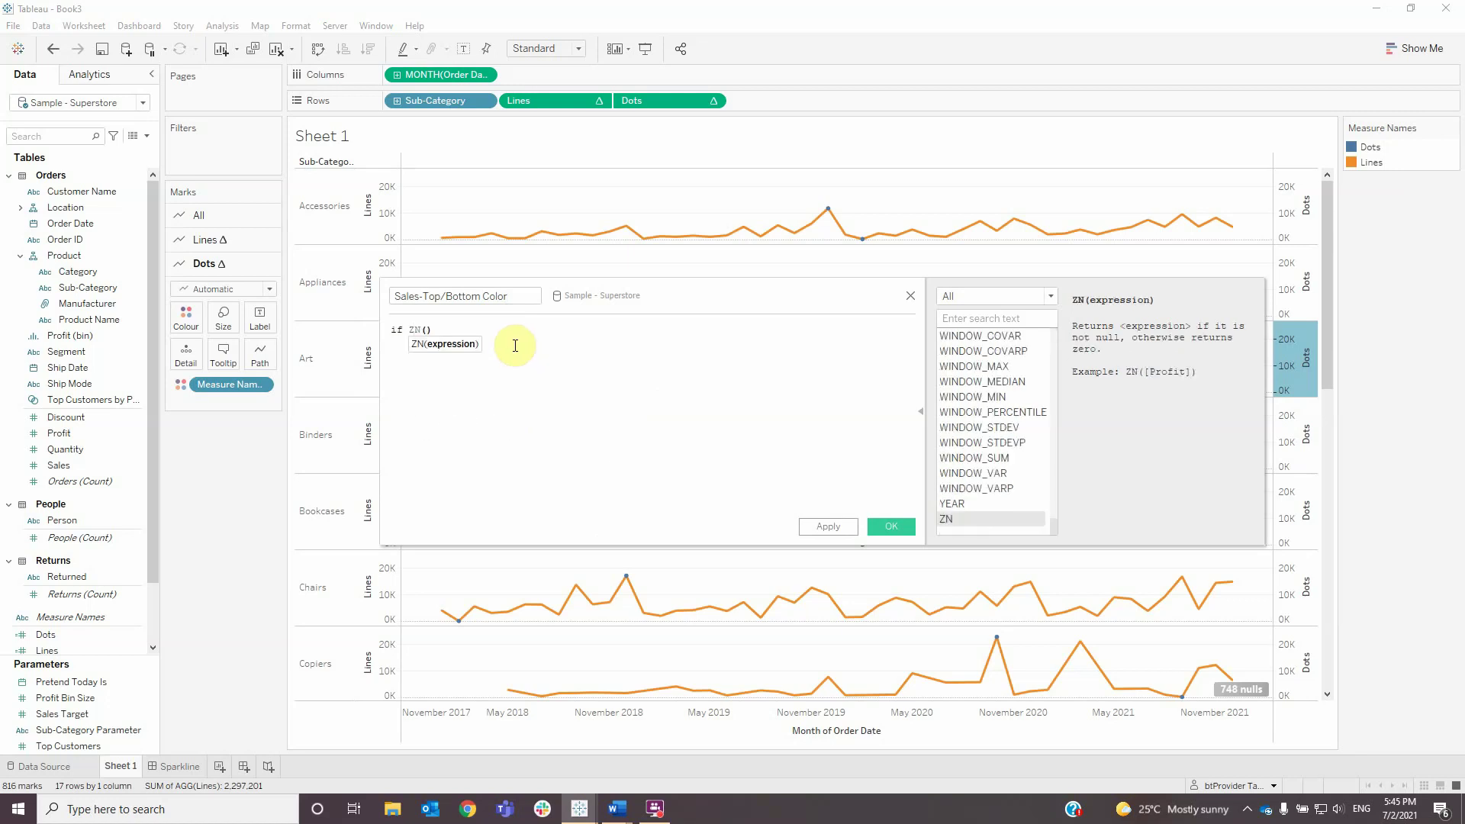
{"action": "type", "text": "look"}
{"action": "key", "text": "Return"}
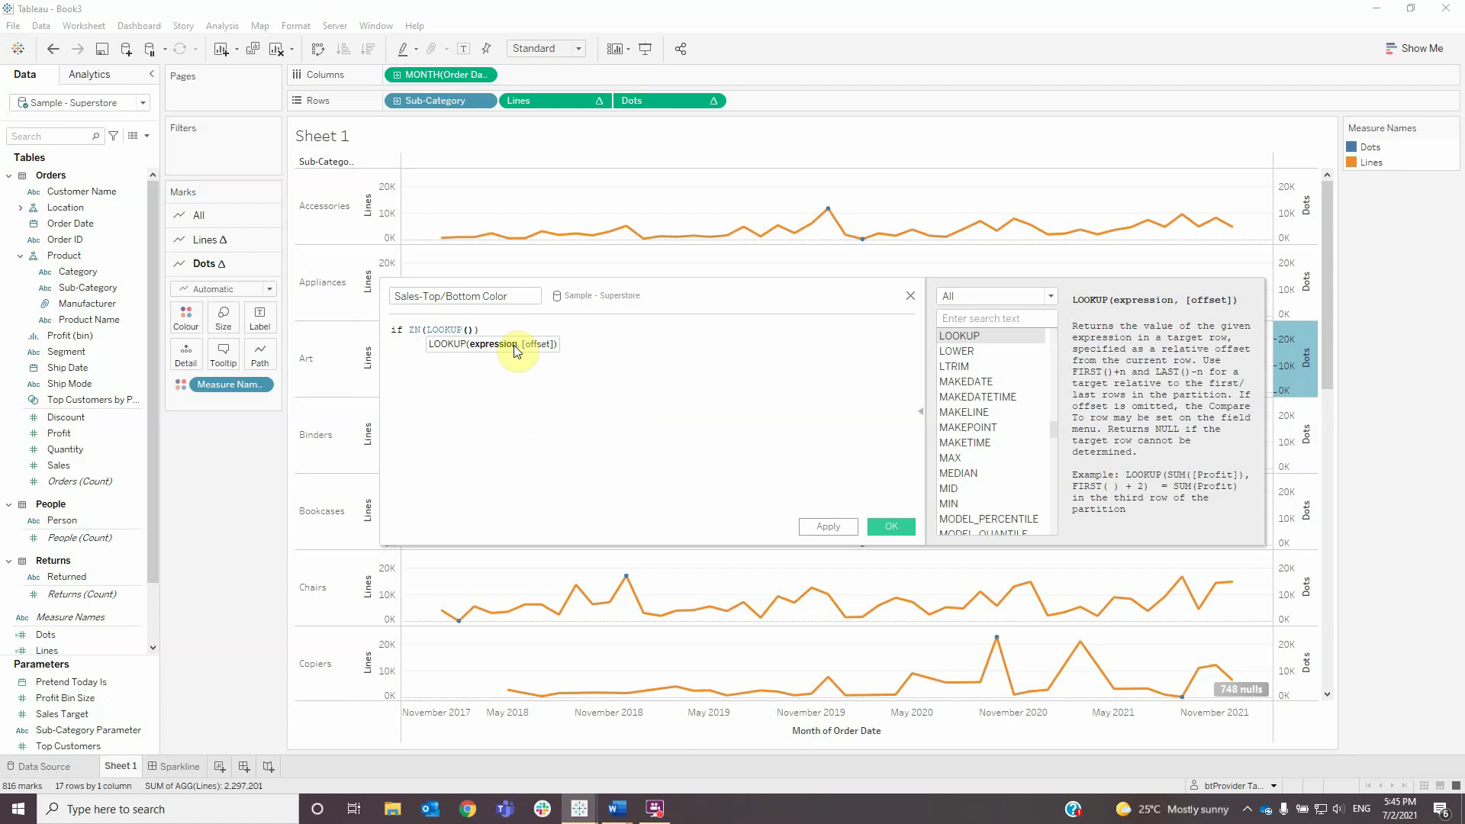
{"action": "type", "text": "sum"}
{"action": "key", "text": "Return"}
{"action": "type", "text": "sal"}
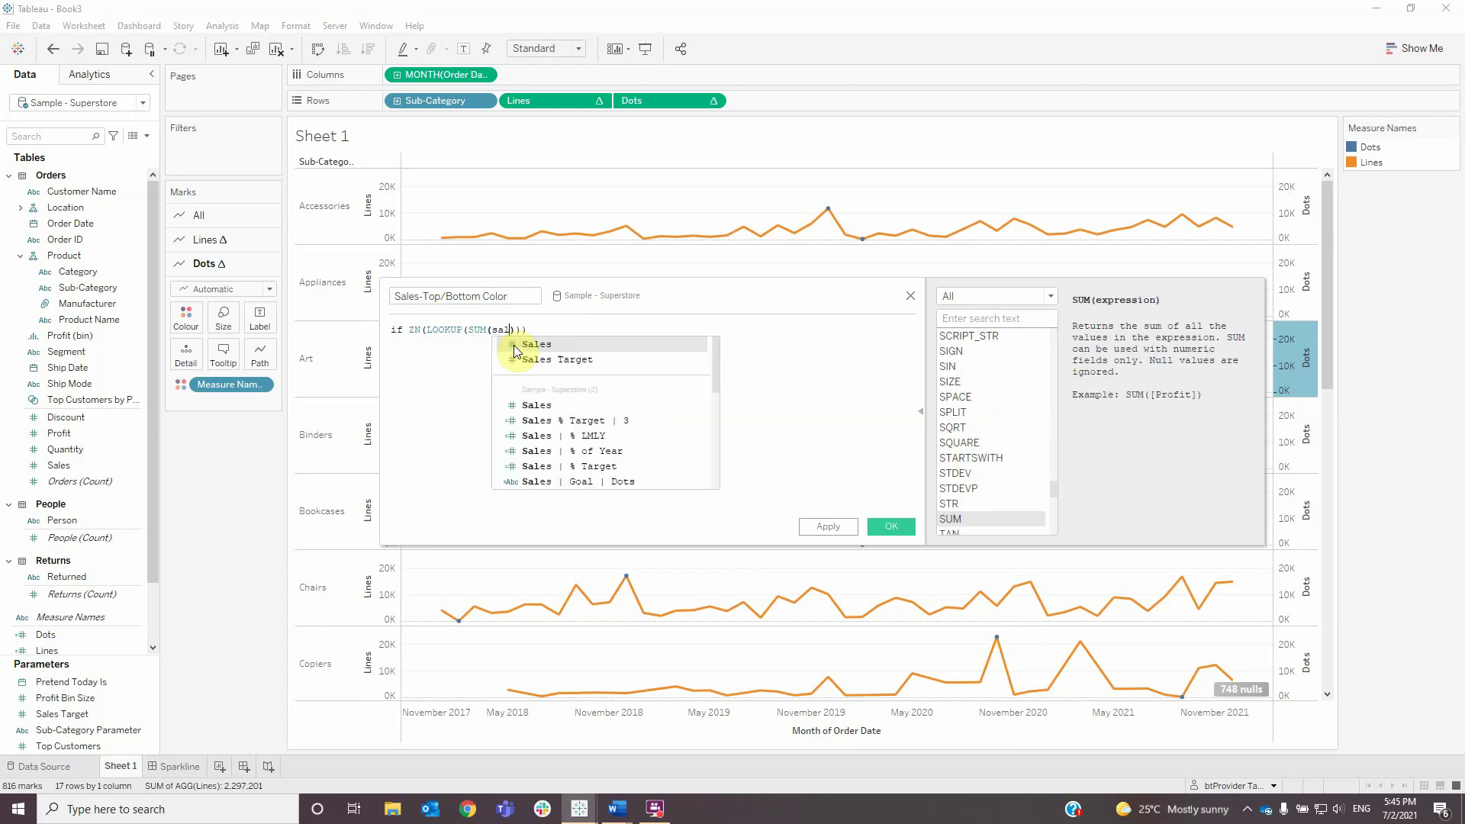
{"action": "key", "text": "Return"}
{"action": "type", "text": ",0"}
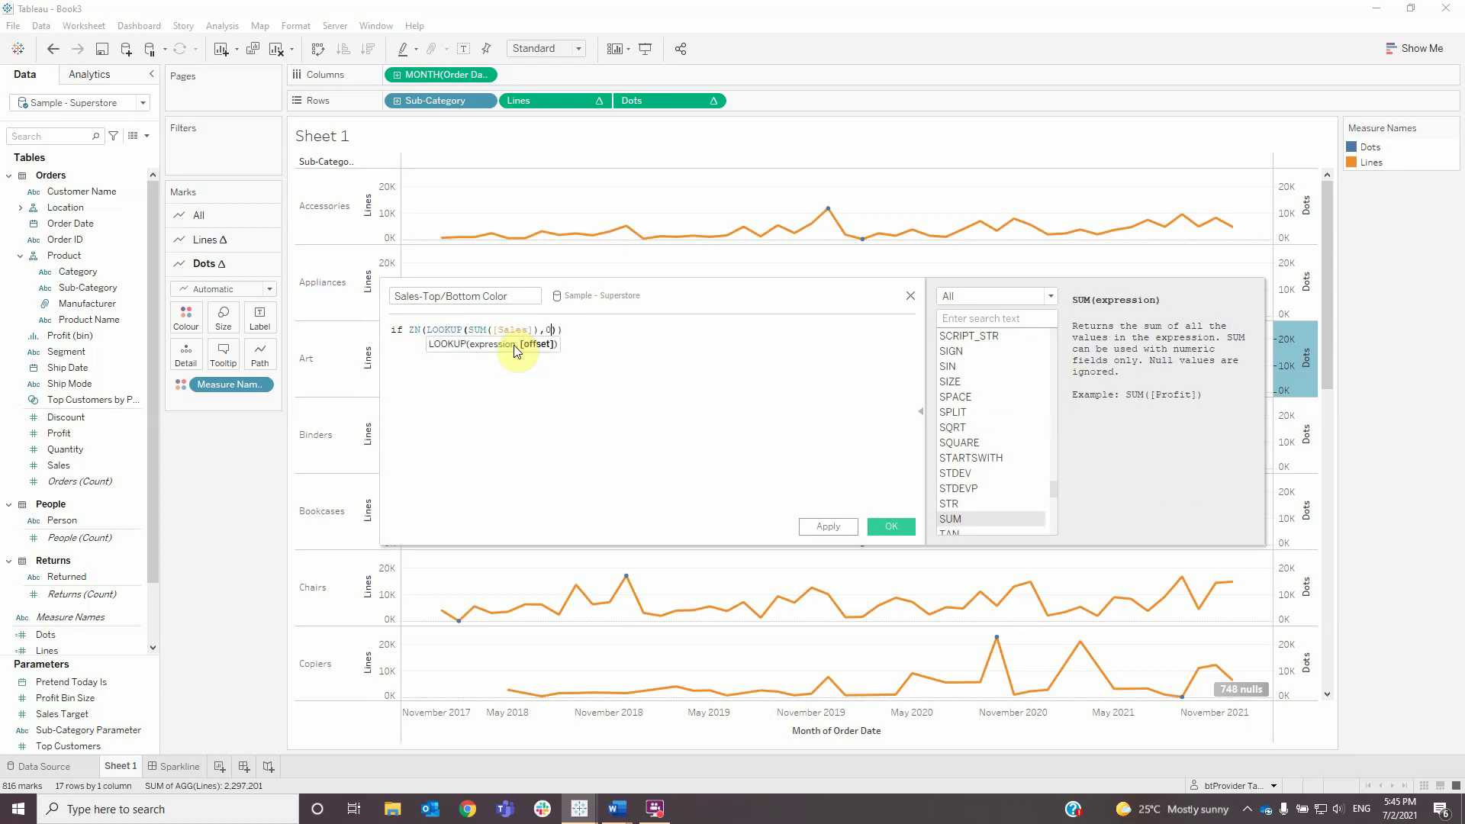
{"action": "left_click", "coordinate": [635, 325]}
{"action": "type", "text": ")"}
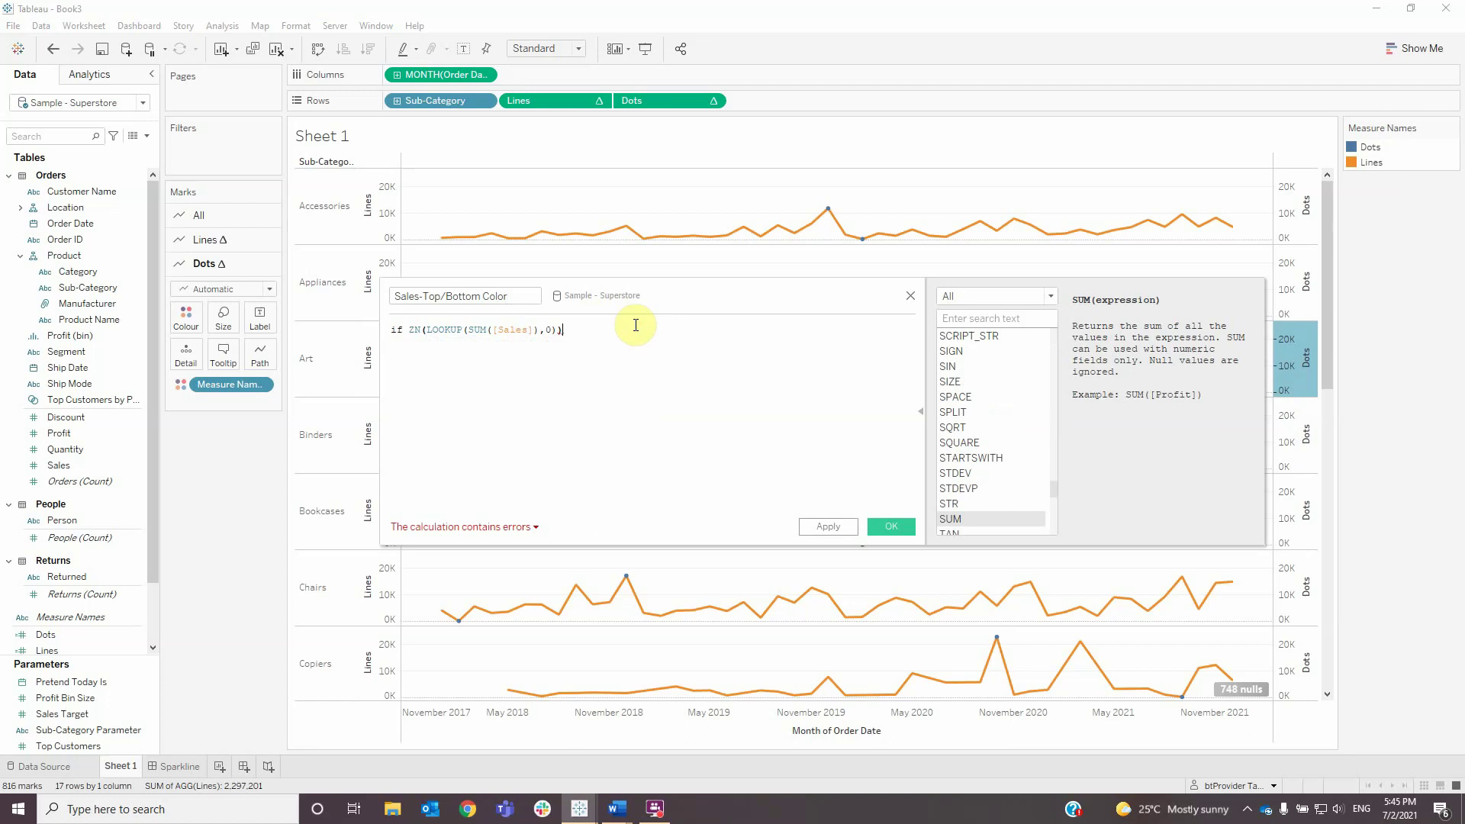
{"action": "type", "text": "=windo"}
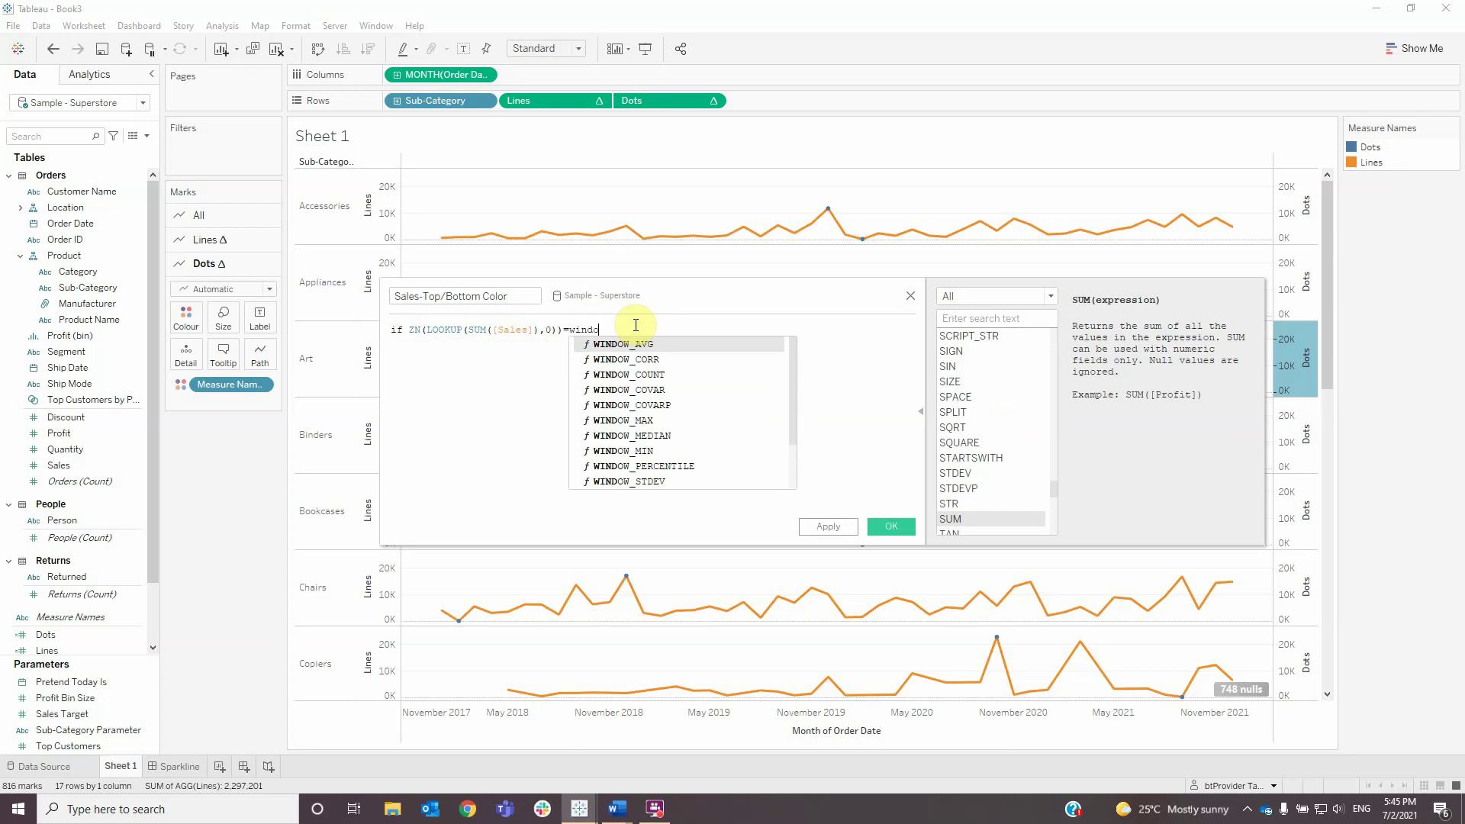
{"action": "type", "text": "w_ma"}
{"action": "key", "text": "Return"}
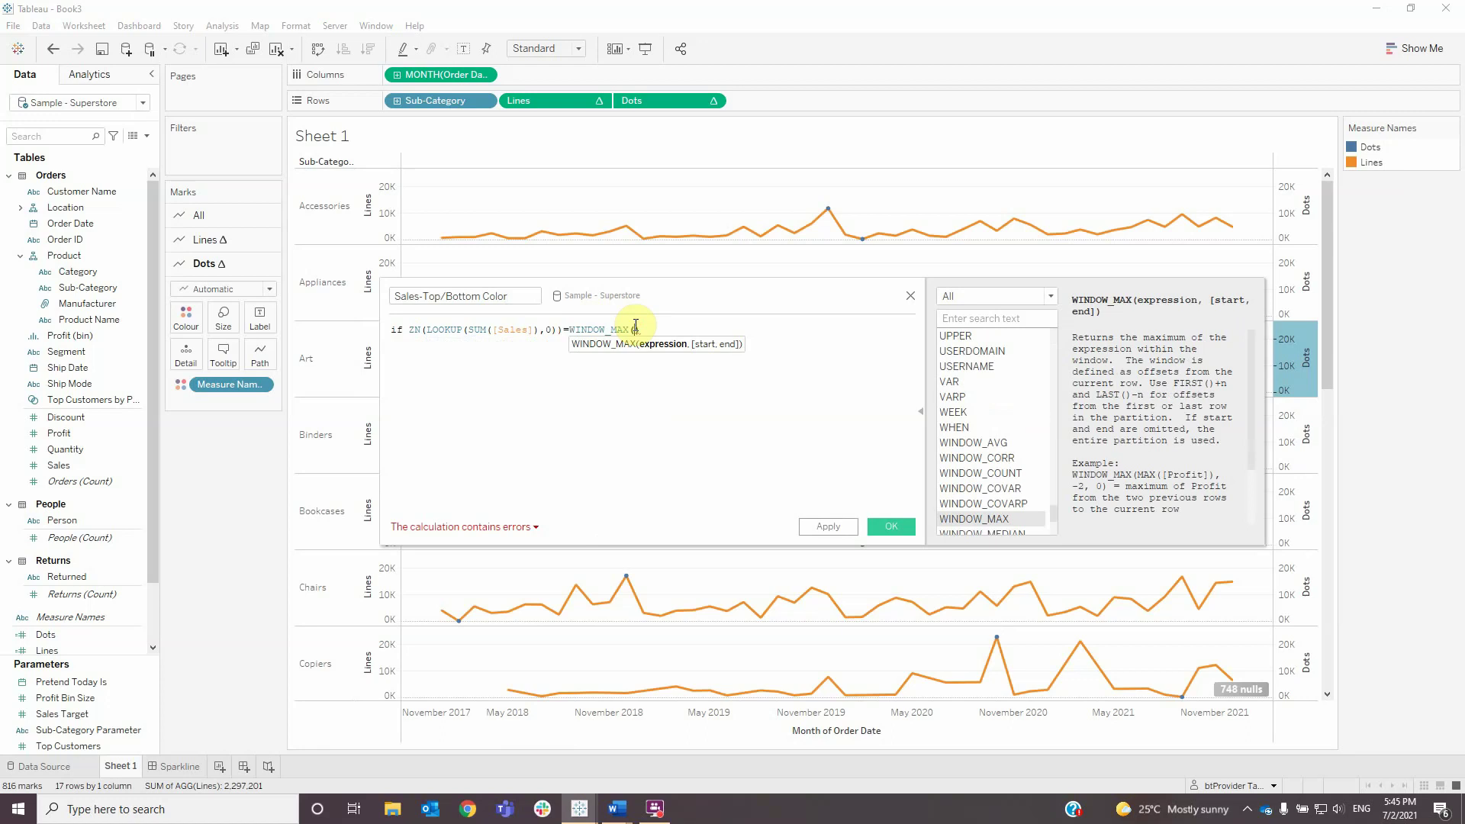
{"action": "type", "text": "zn"}
{"action": "key", "text": "Return"}
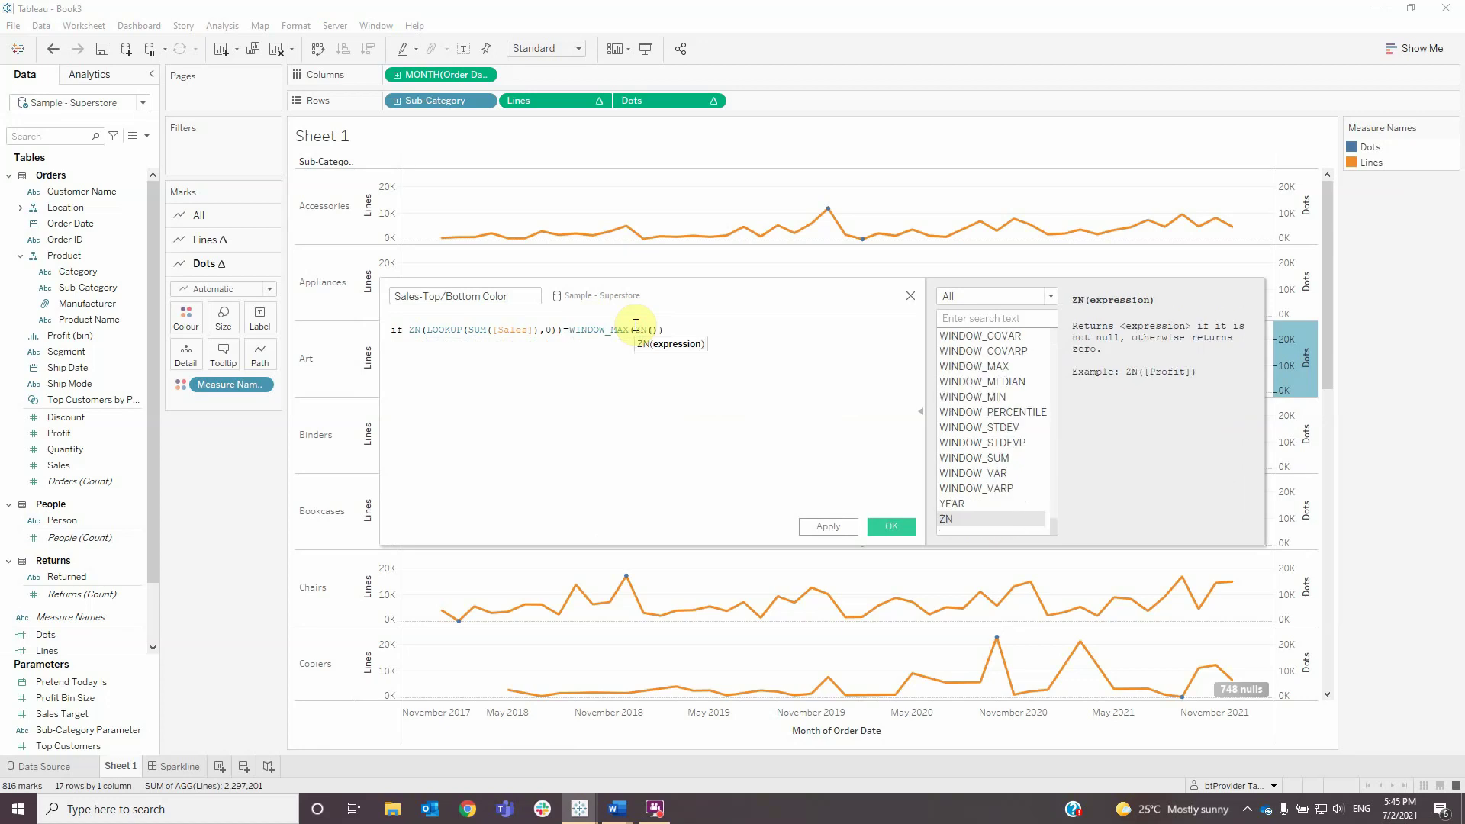
{"action": "type", "text": "look"}
{"action": "key", "text": "Return"}
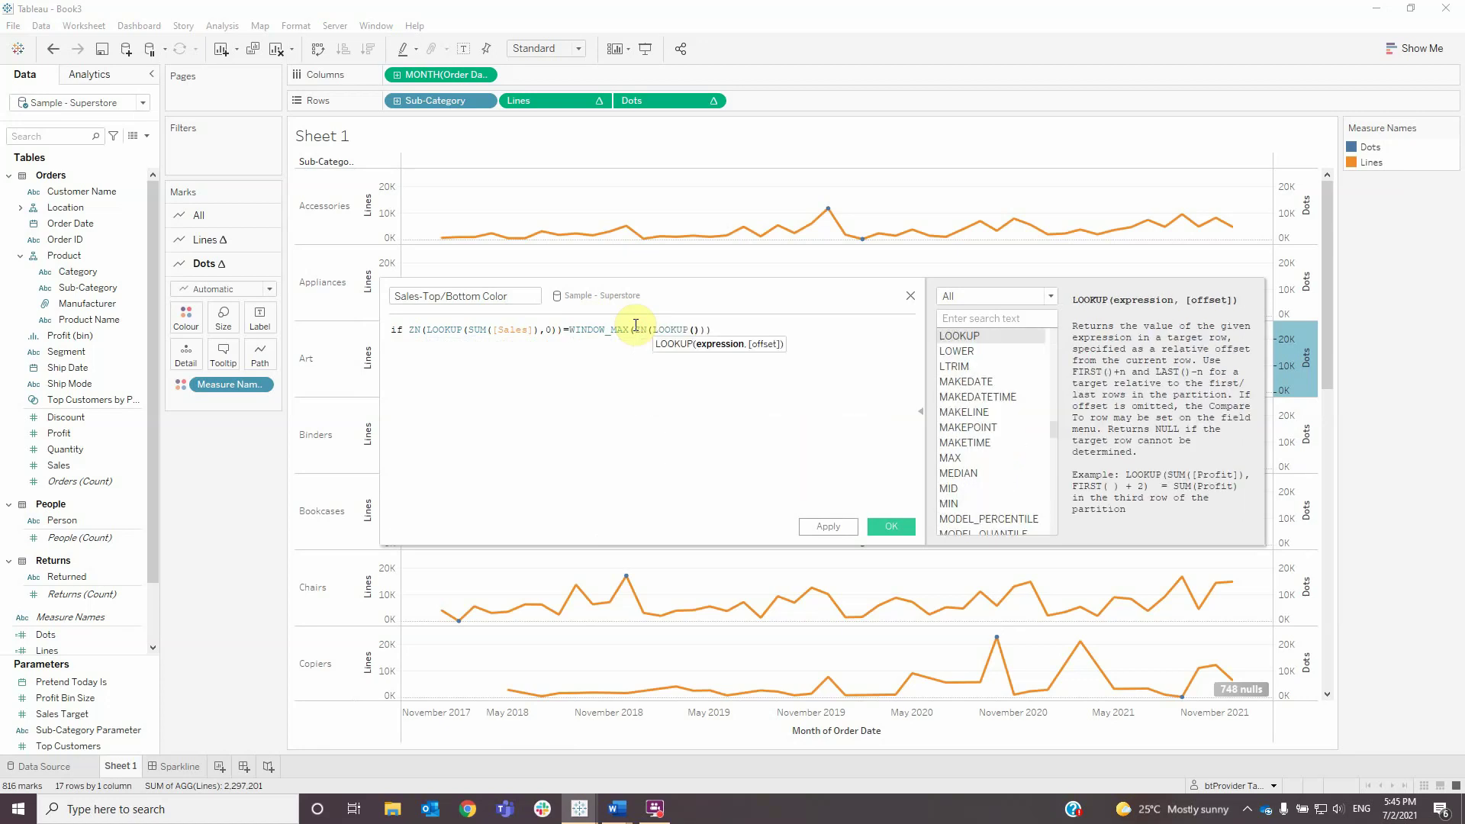
{"action": "type", "text": "sum"}
{"action": "key", "text": "Return"}
{"action": "type", "text": "sales"}
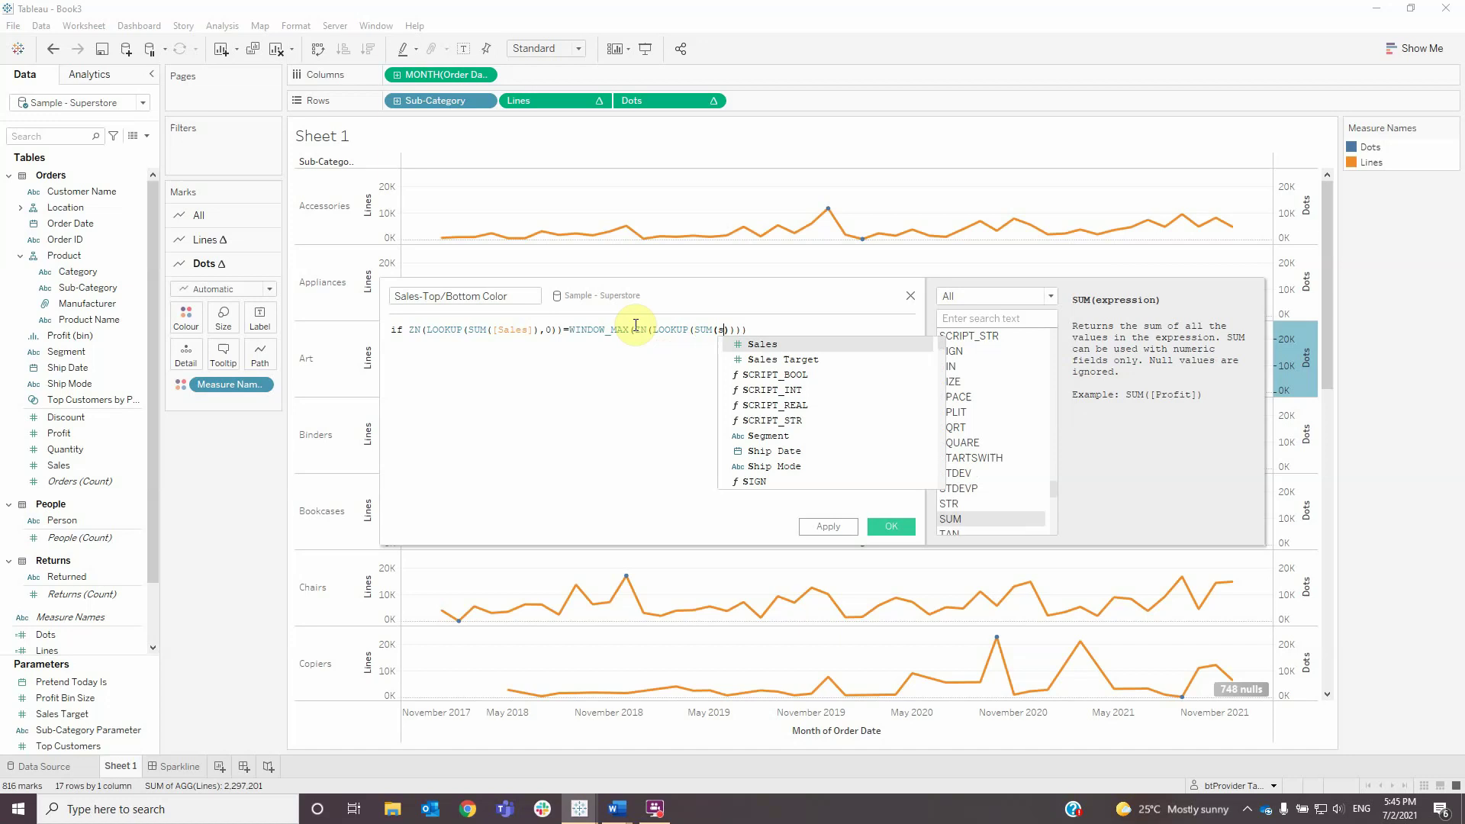
{"action": "key", "text": "Return"}
{"action": "type", "text": "),0"}
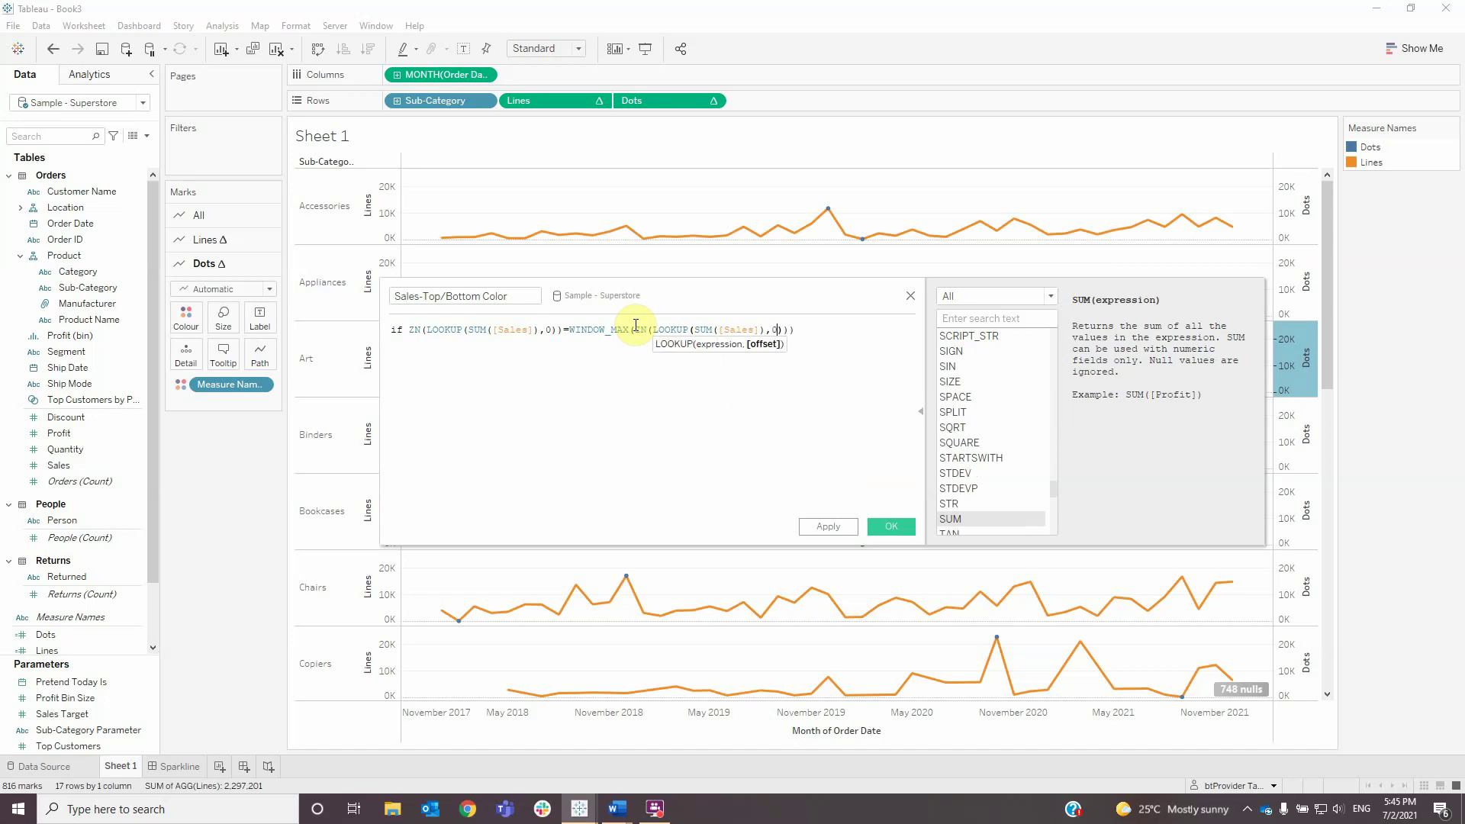
{"action": "left_click", "coordinate": [813, 334]}
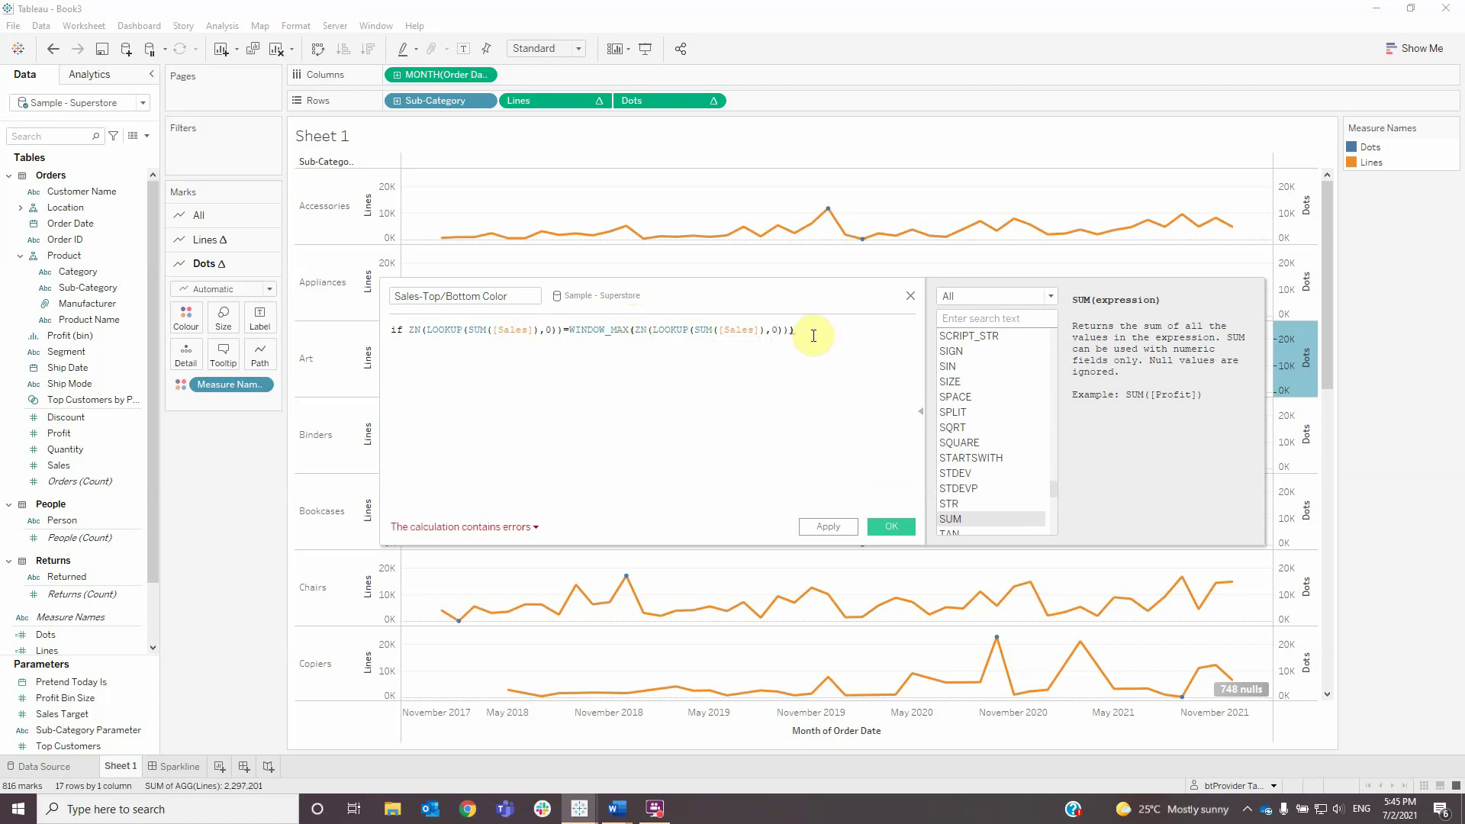
{"action": "key", "text": "Return"}
{"action": "type", "text": "then 'Top"}
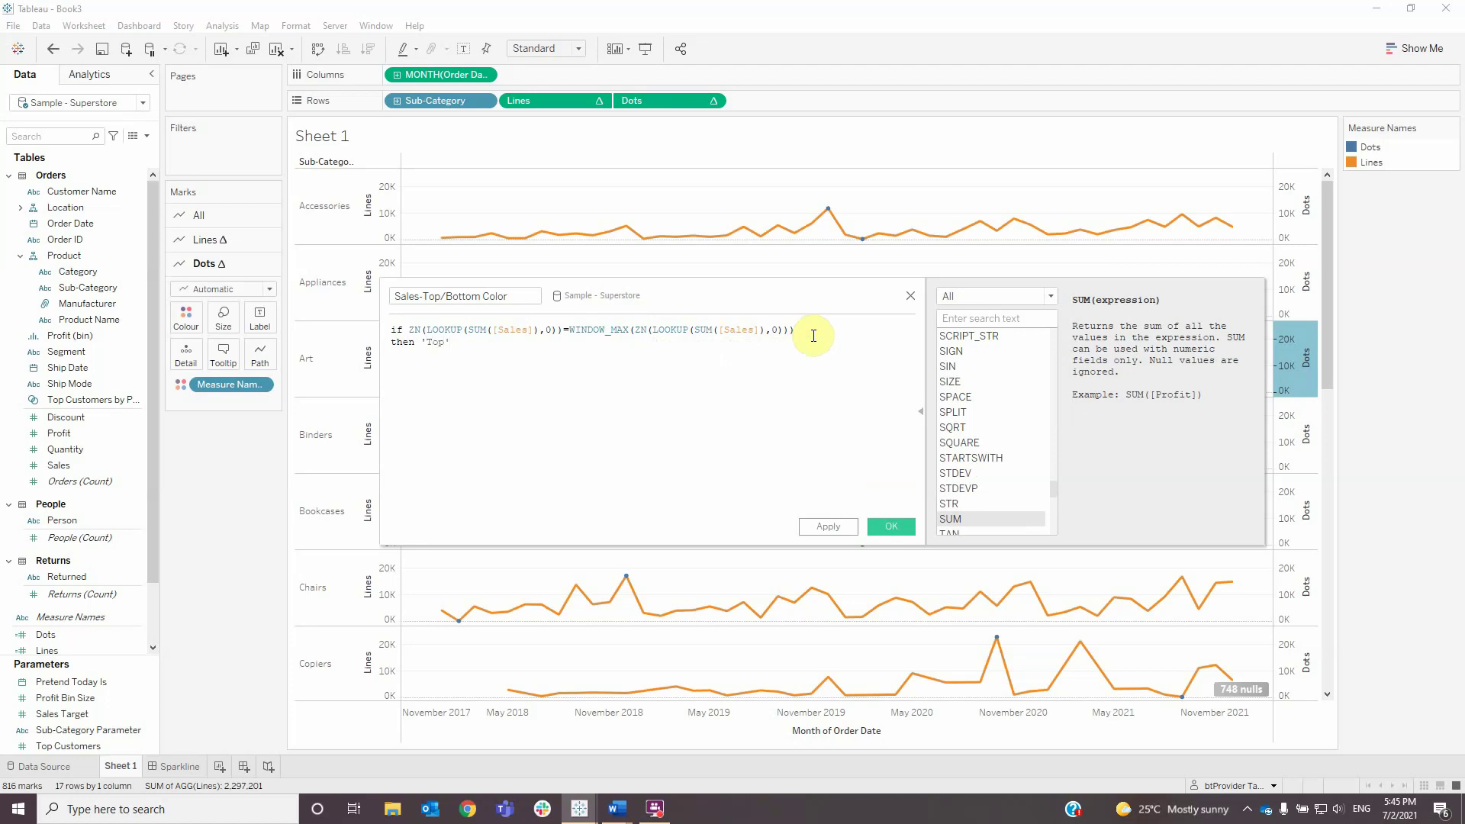
- Add ELSEIF ZN(LOOKUP(SUM([Sales]),0)) = WINDOW_MIN(...) THEN 'Bottom', closed with END
{"action": "type", "text": "l"}
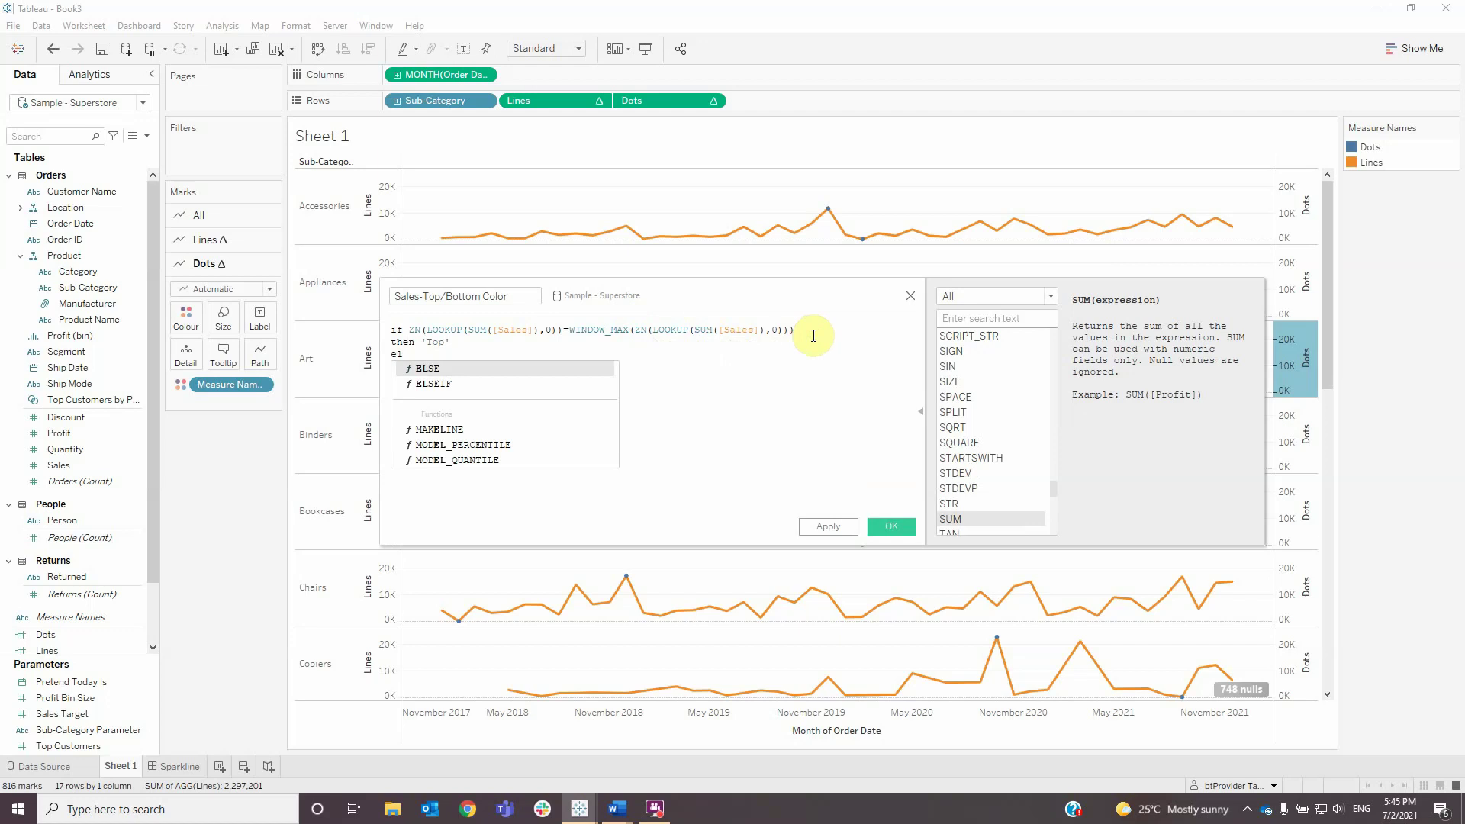
{"action": "key", "text": "Down"}
{"action": "key", "text": "Return"}
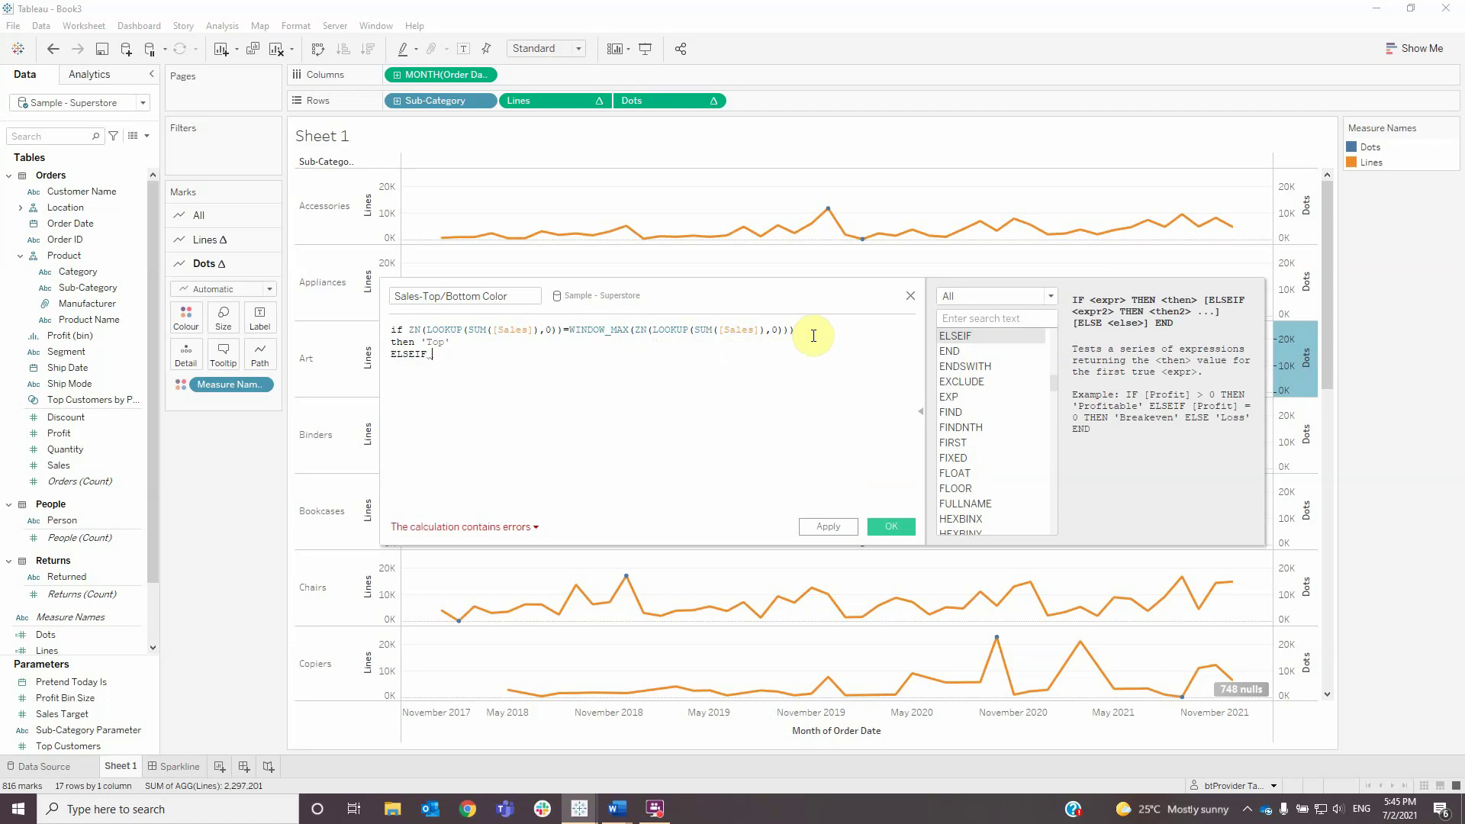
{"action": "type", "text": "zn"}
{"action": "key", "text": "Return"}
{"action": "type", "text": "lo"}
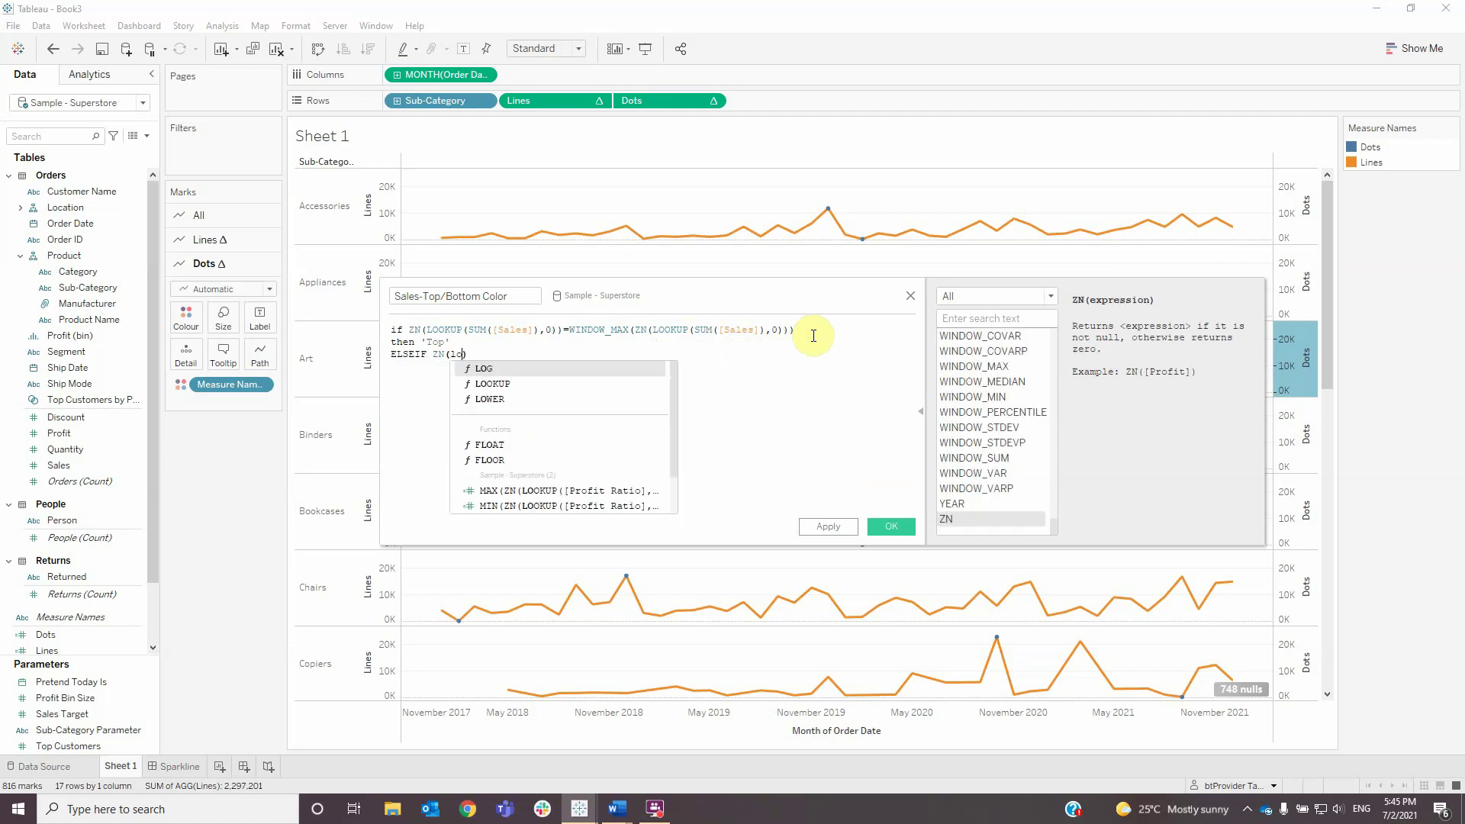
{"action": "key", "text": "Return"}
{"action": "type", "text": "sum"}
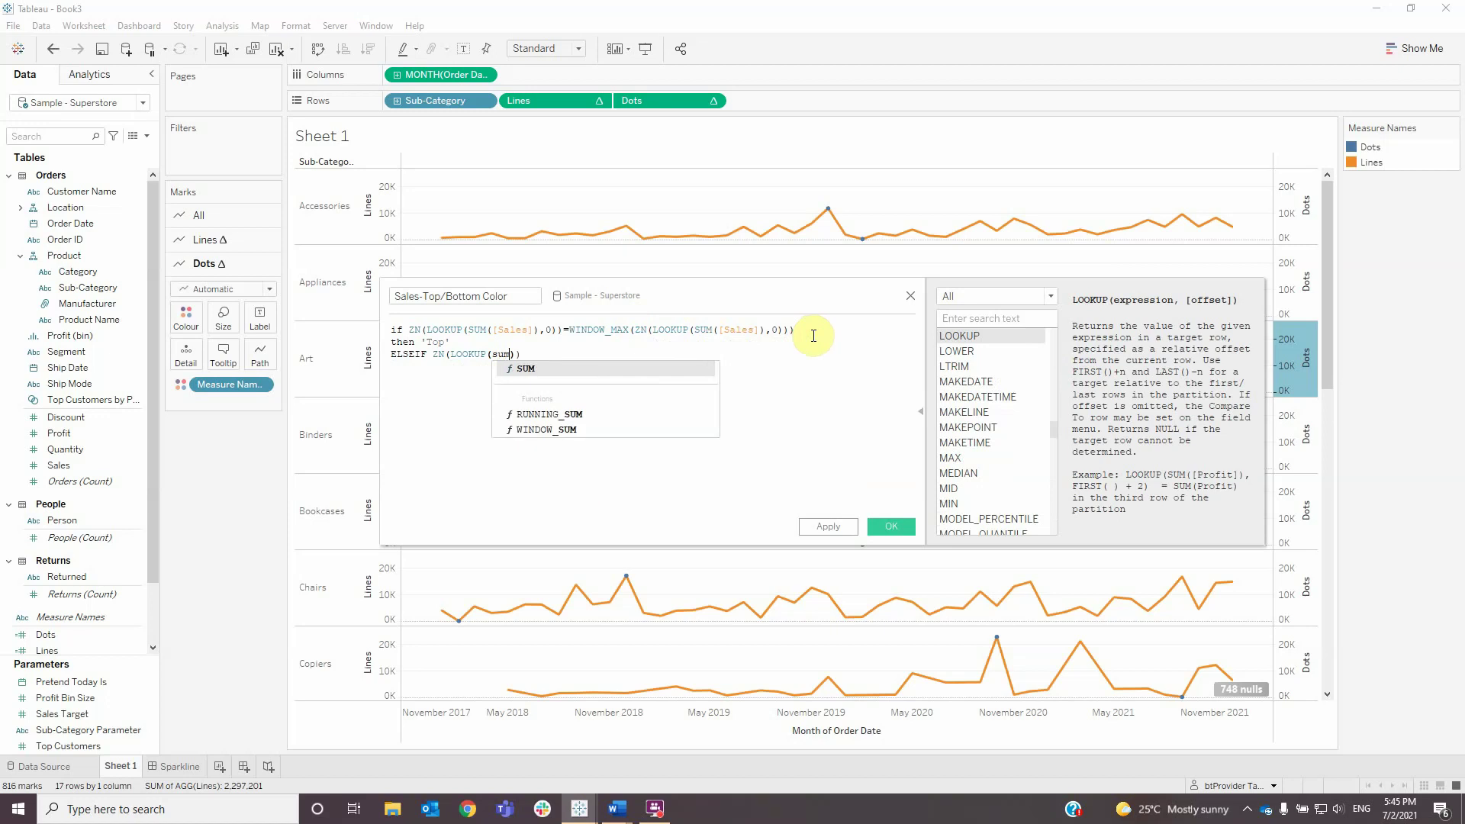
{"action": "key", "text": "Return"}
{"action": "type", "text": "sales"}
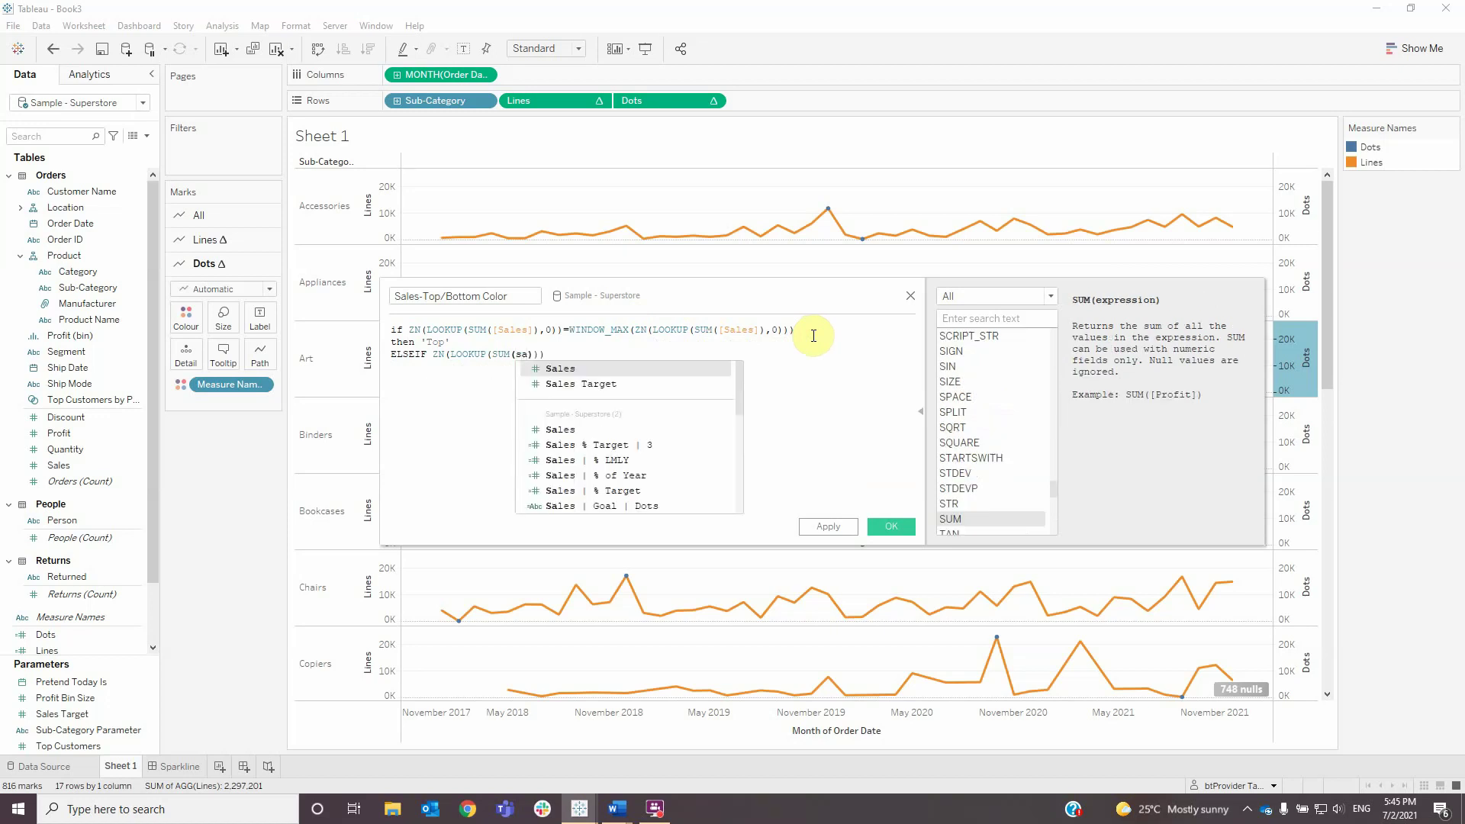
{"action": "key", "text": "Return"}
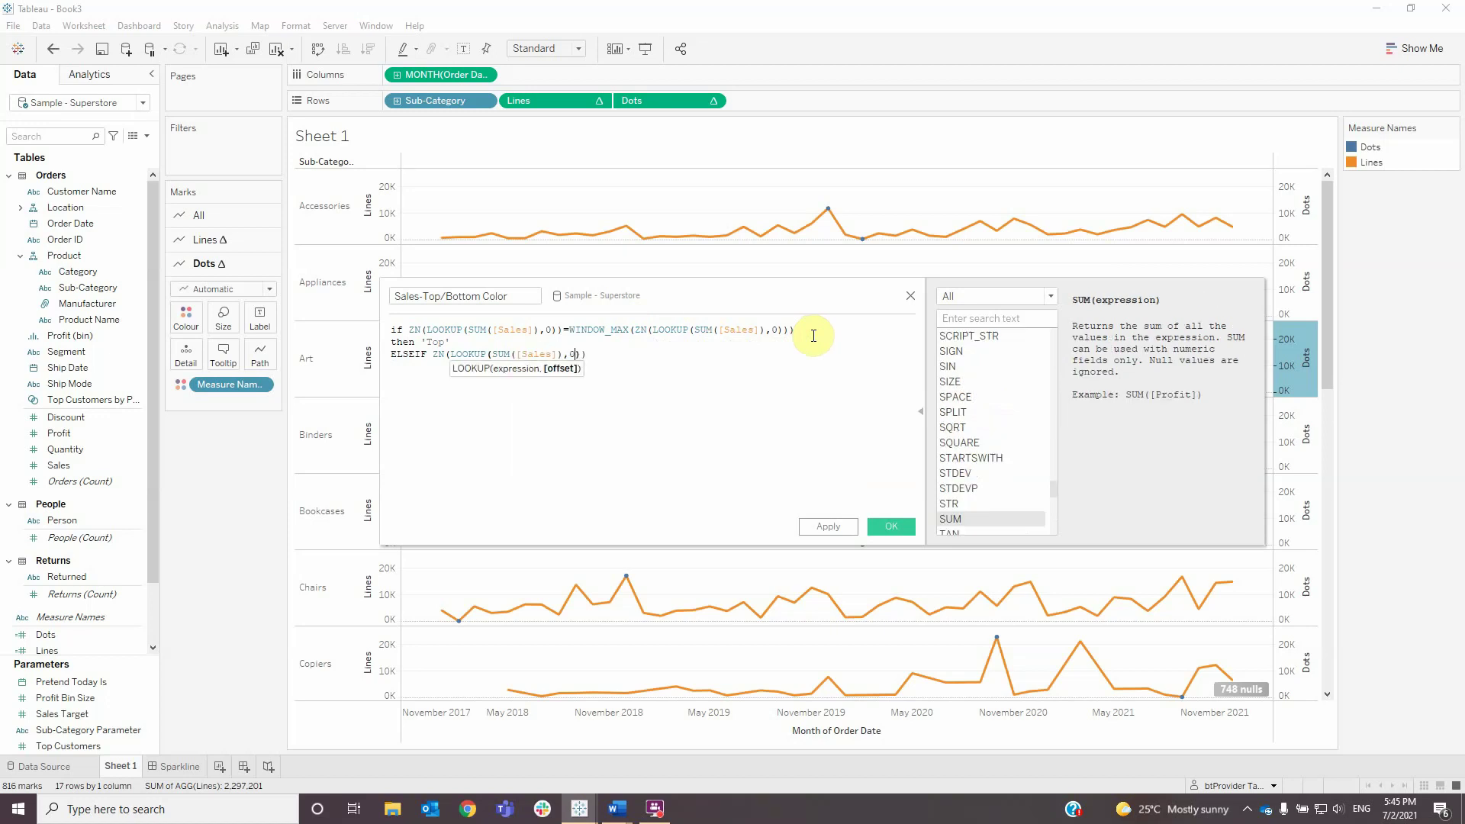
{"action": "left_click", "coordinate": [651, 375]}
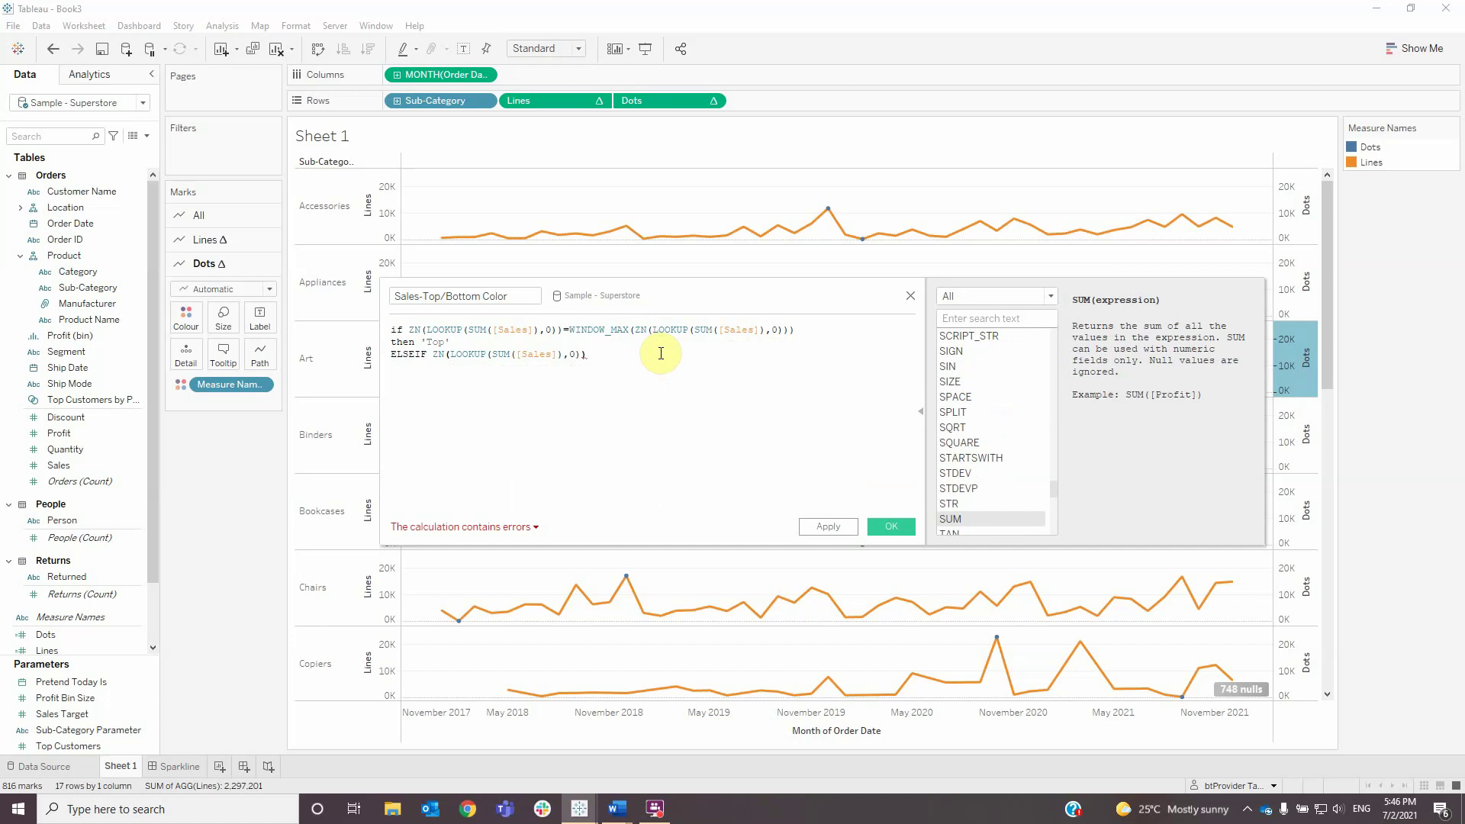
{"action": "type", "text": "=window_a"}
{"action": "key", "text": "Return"}
{"action": "key", "text": "BackSpace"}
{"action": "key", "text": "BackSpace"}
{"action": "key", "text": "BackSpace"}
{"action": "key", "text": "BackSpace"}
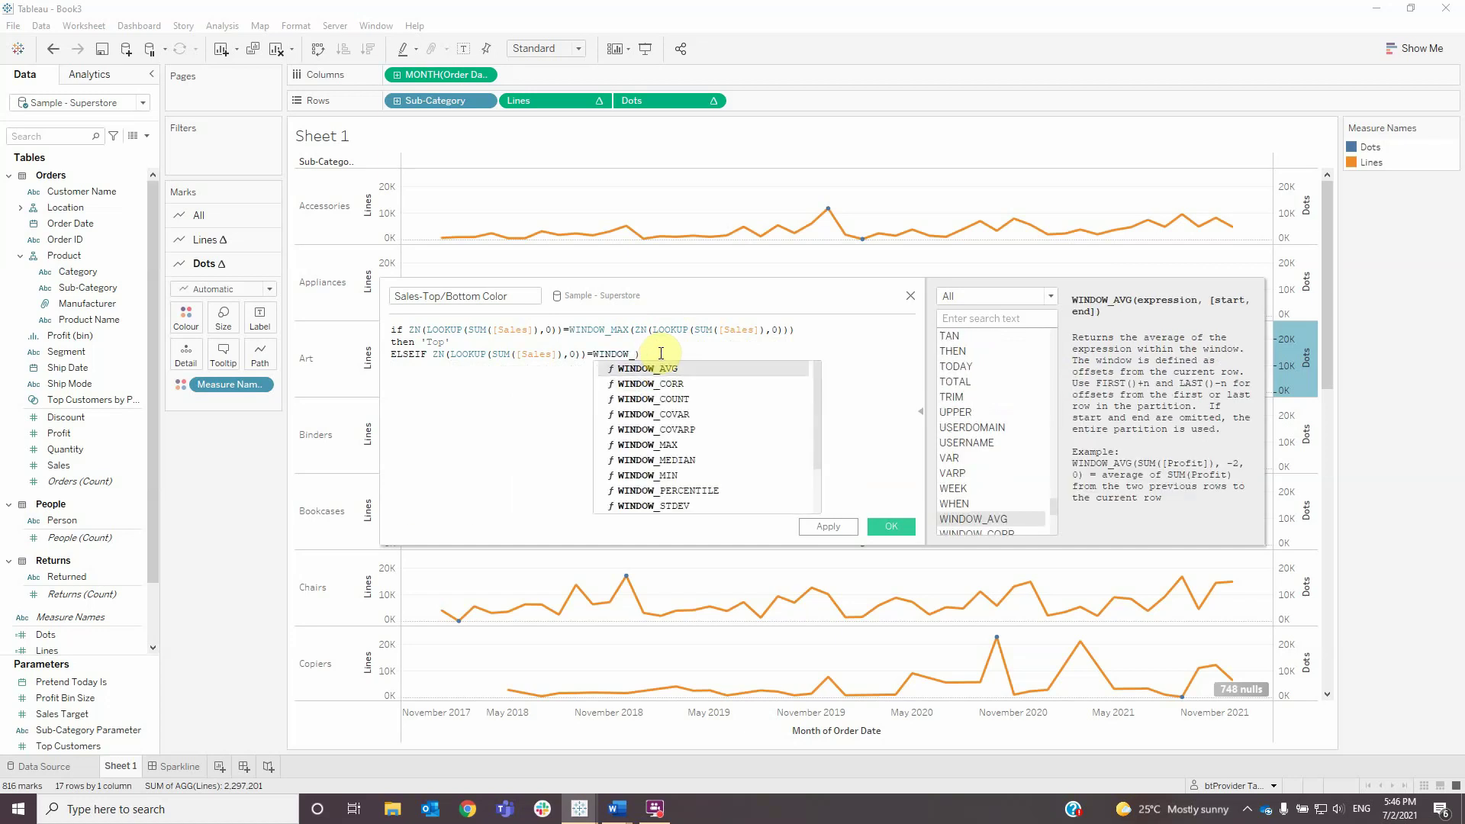
{"action": "type", "text": "mi"}
{"action": "key", "text": "Return"}
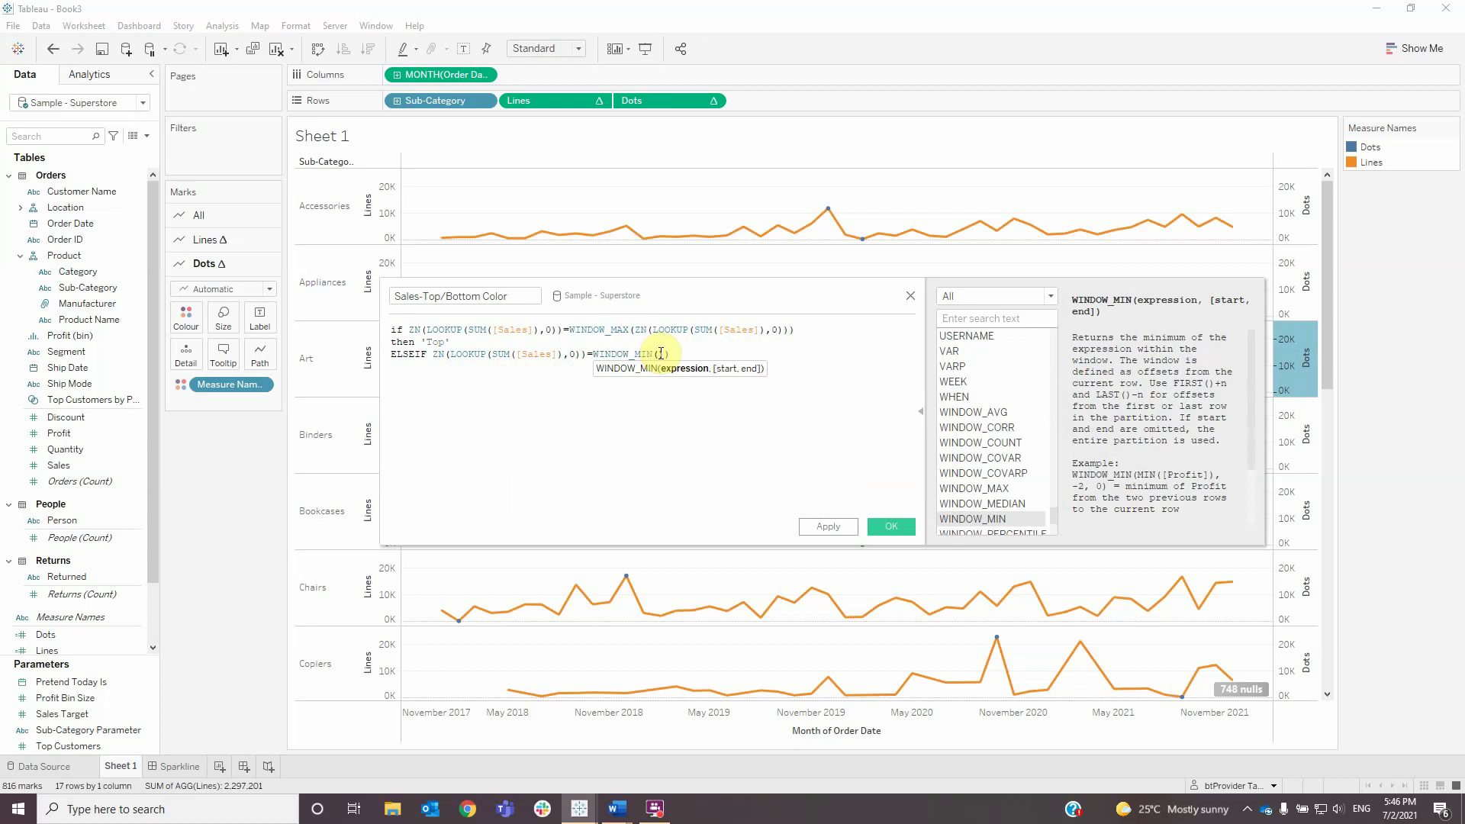
{"action": "left_click", "coordinate": [684, 357]}
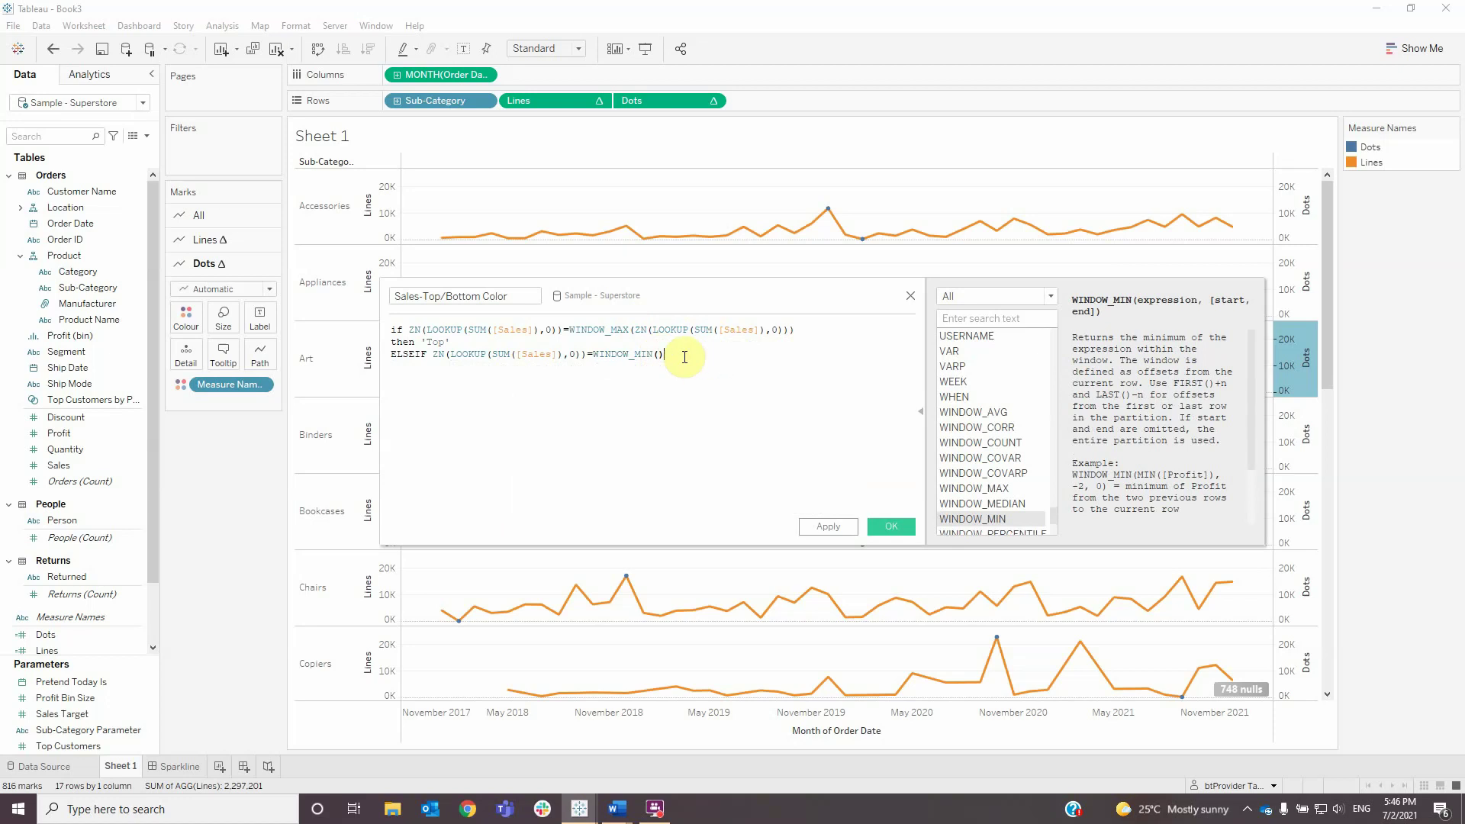
{"action": "key", "text": "Left"}
{"action": "key", "text": "Left"}
{"action": "key", "text": "Right"}
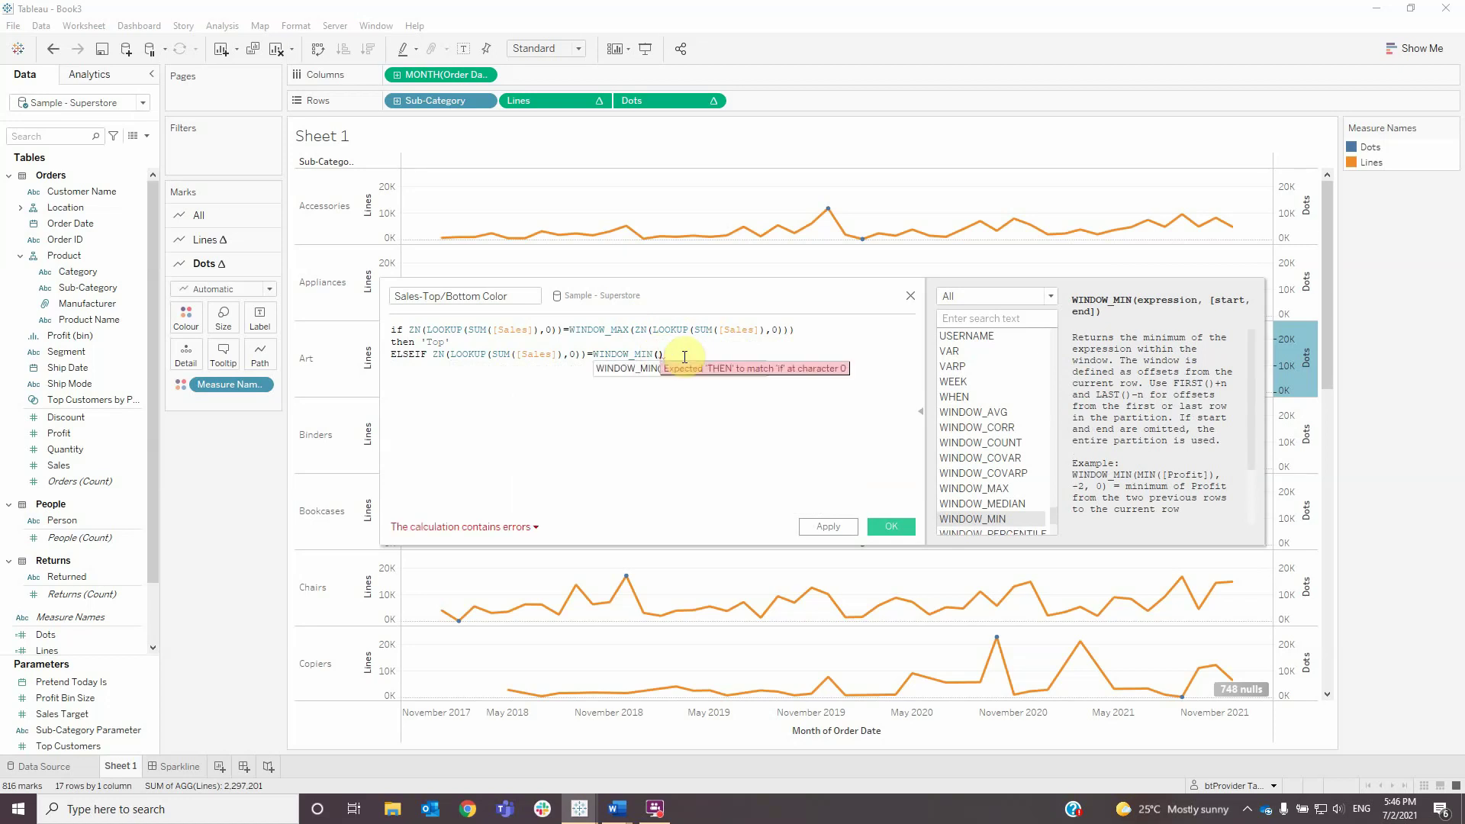
{"action": "type", "text": "ZN"}
{"action": "key", "text": "Return"}
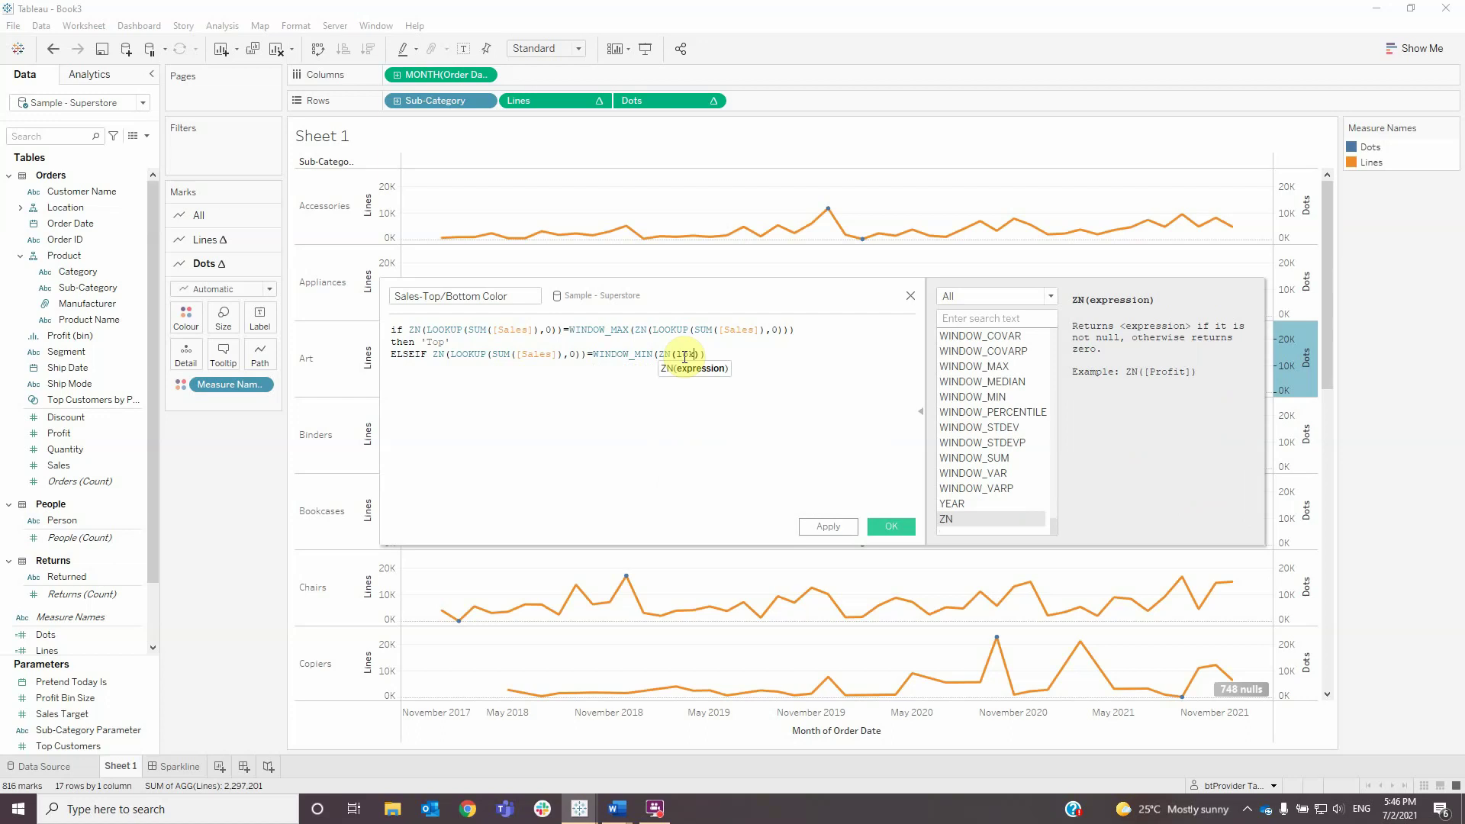
{"action": "type", "text": "lok"}
{"action": "key", "text": "Return"}
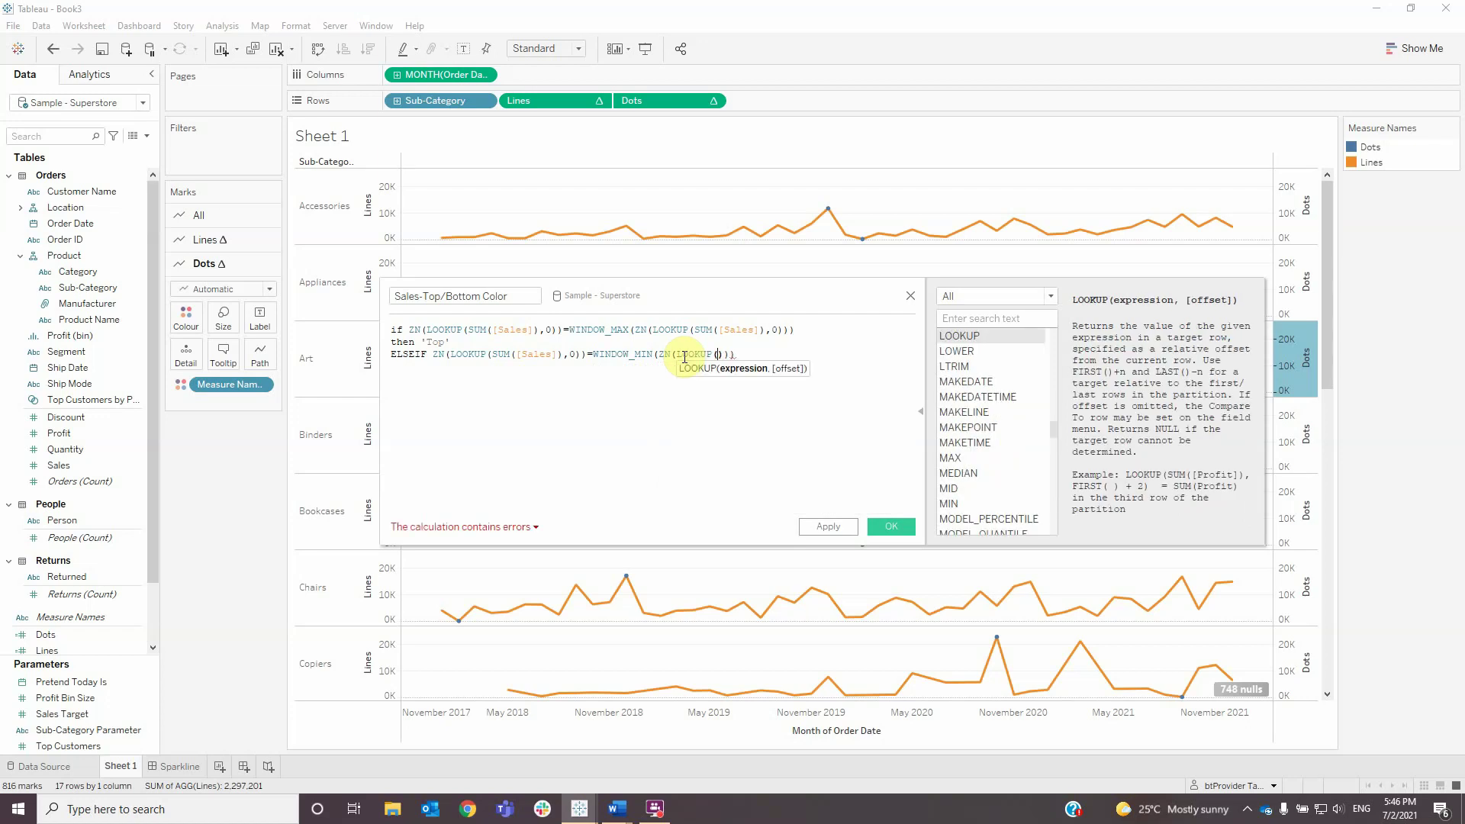
{"action": "type", "text": "su"}
{"action": "key", "text": "BackSpace"}
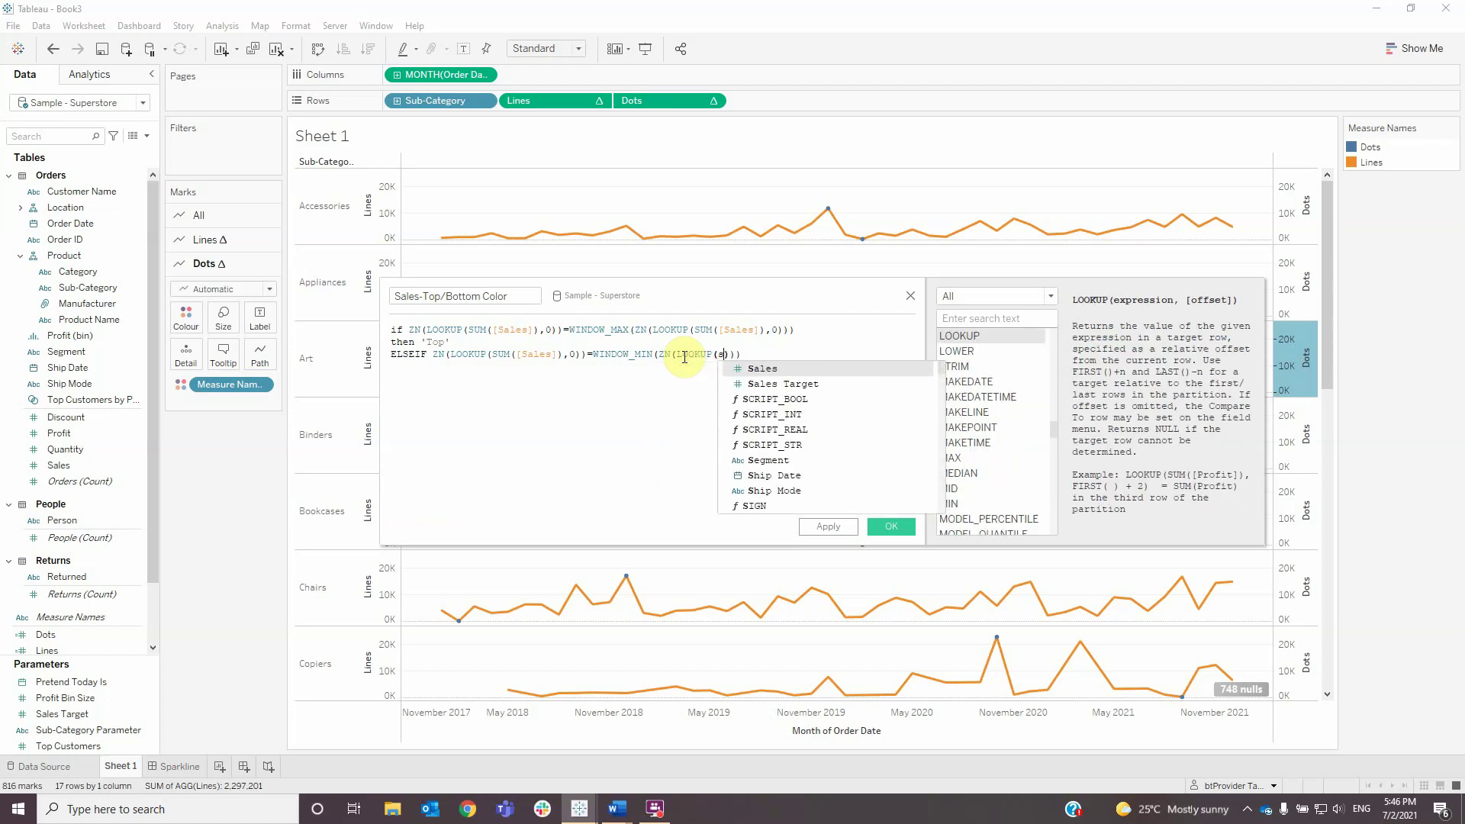
{"action": "type", "text": "um"}
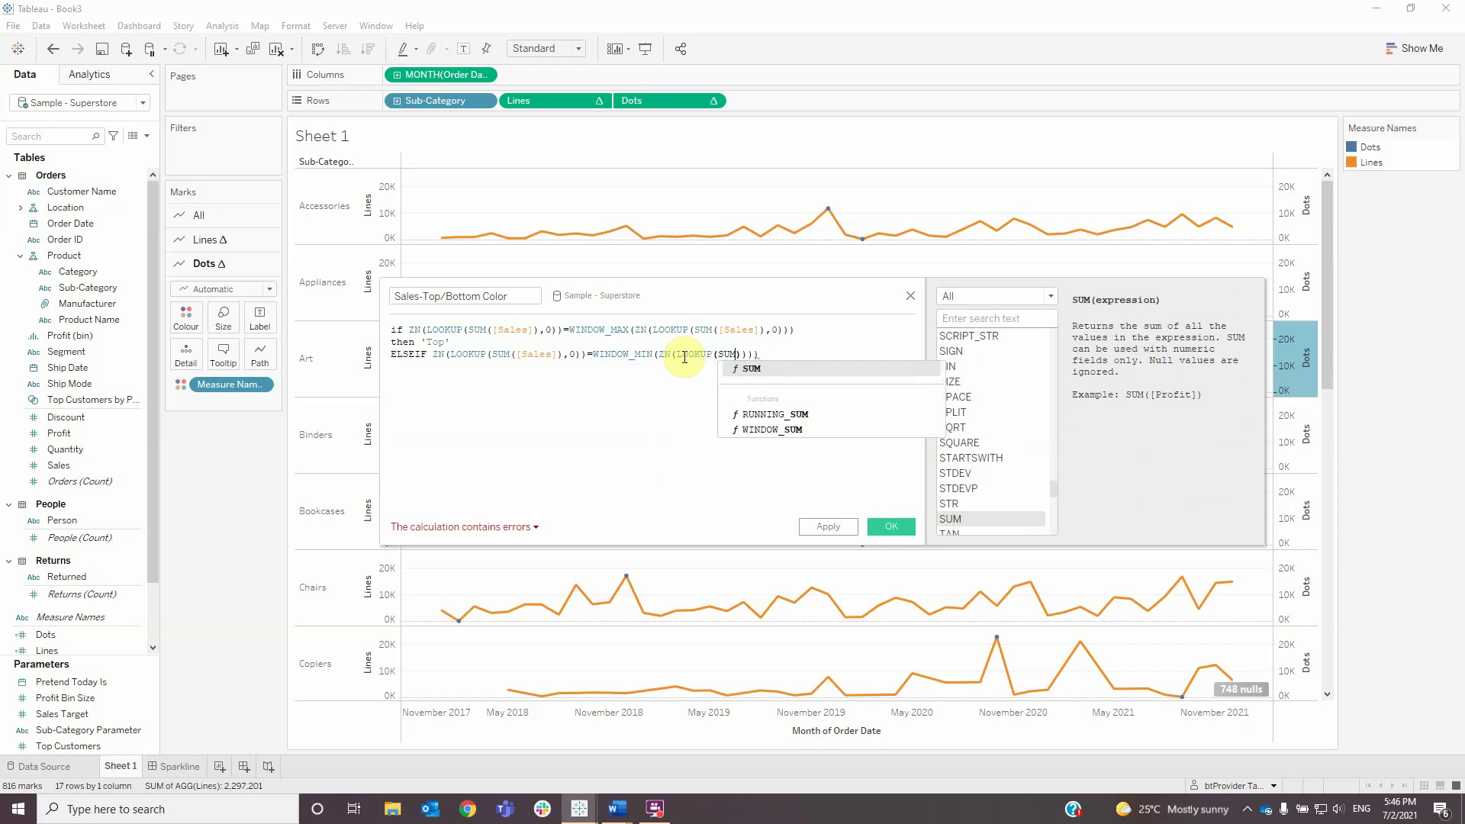
{"action": "type", "text": "([Sales])"}
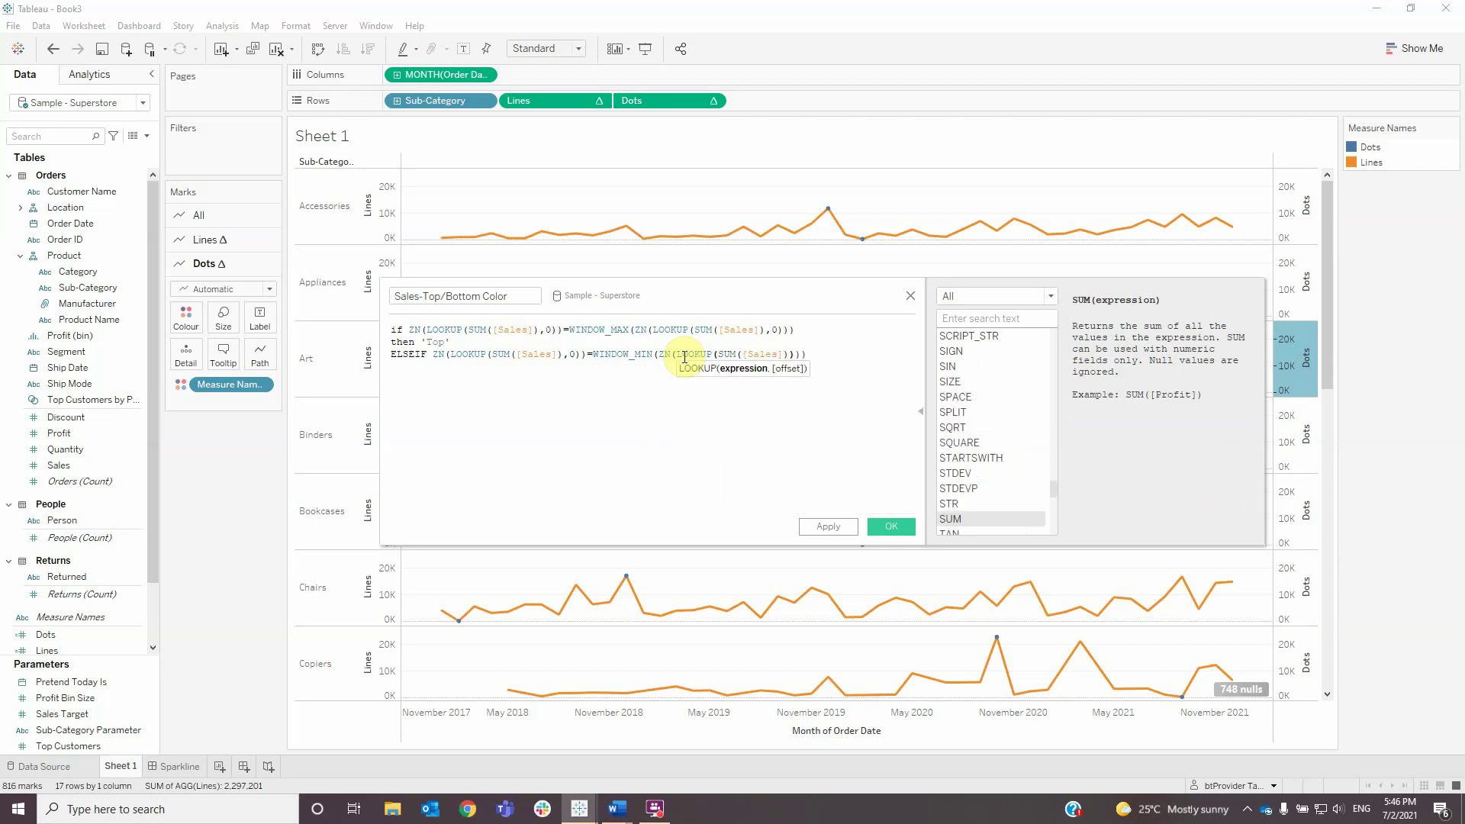
{"action": "type", "text": ",0)"}
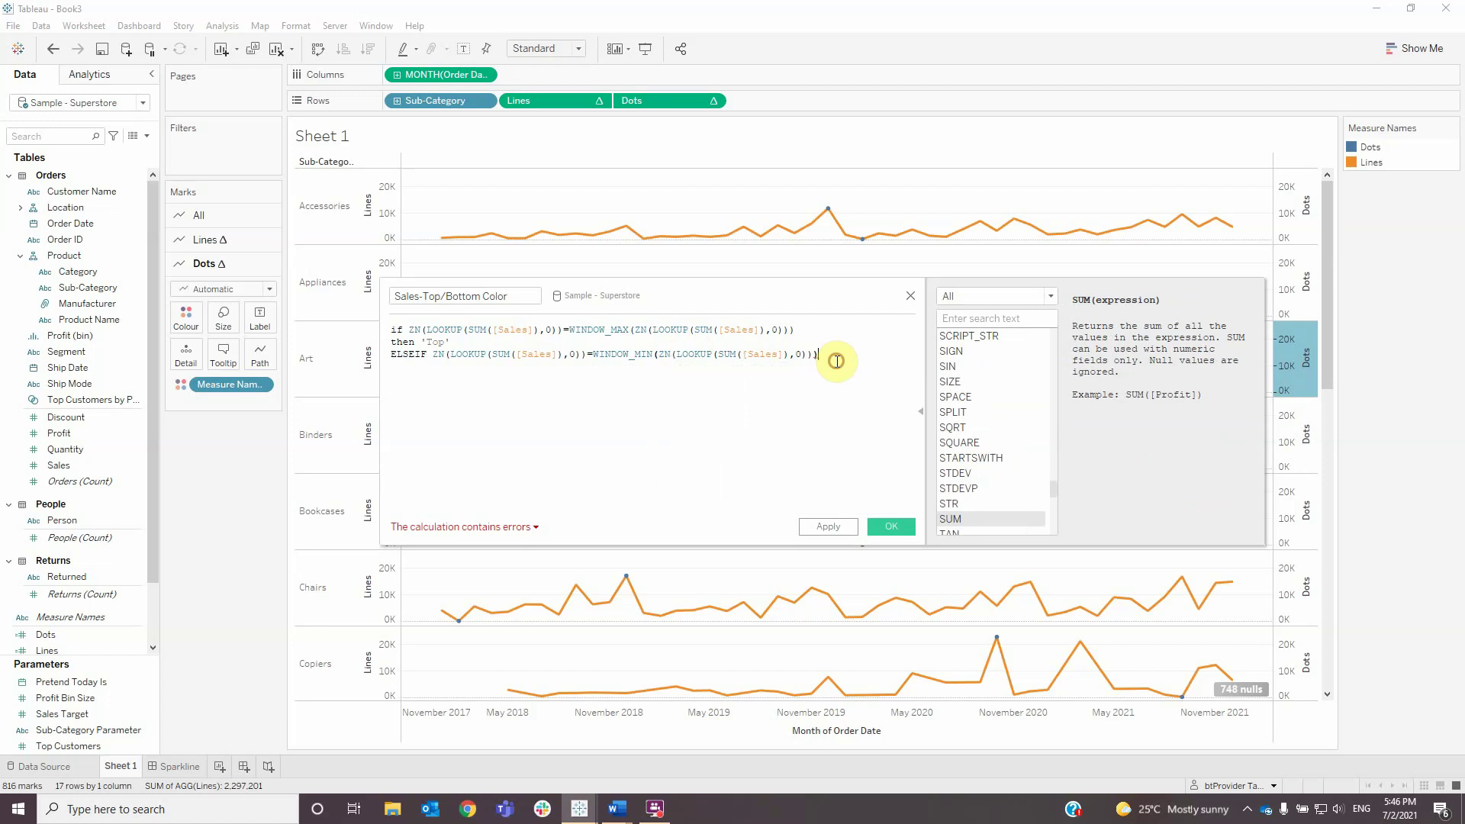
{"action": "type", "text": "then 'Bottom"}
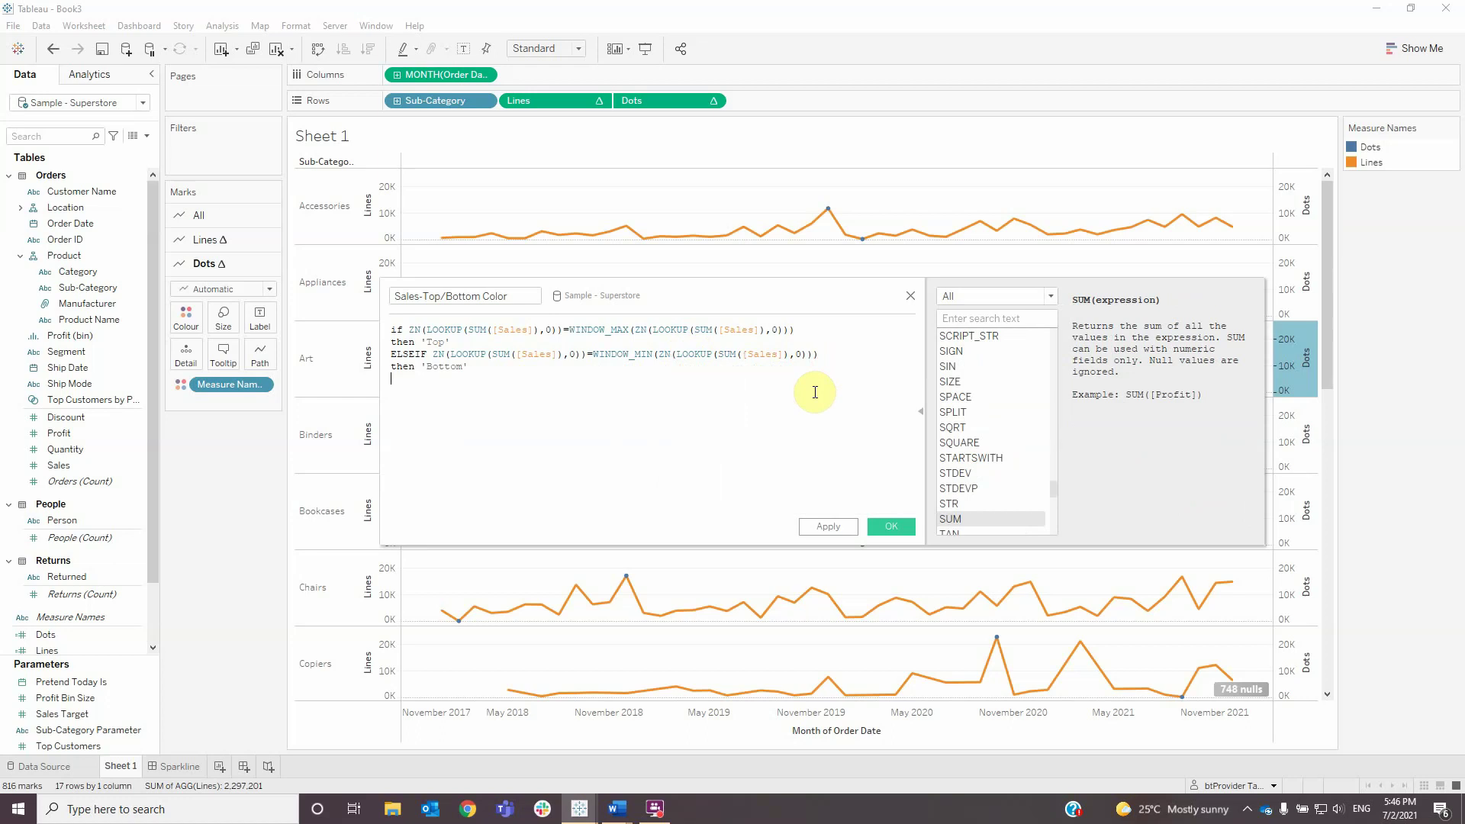
{"action": "type", "text": "rank_d"}
{"action": "key", "text": "Return"}
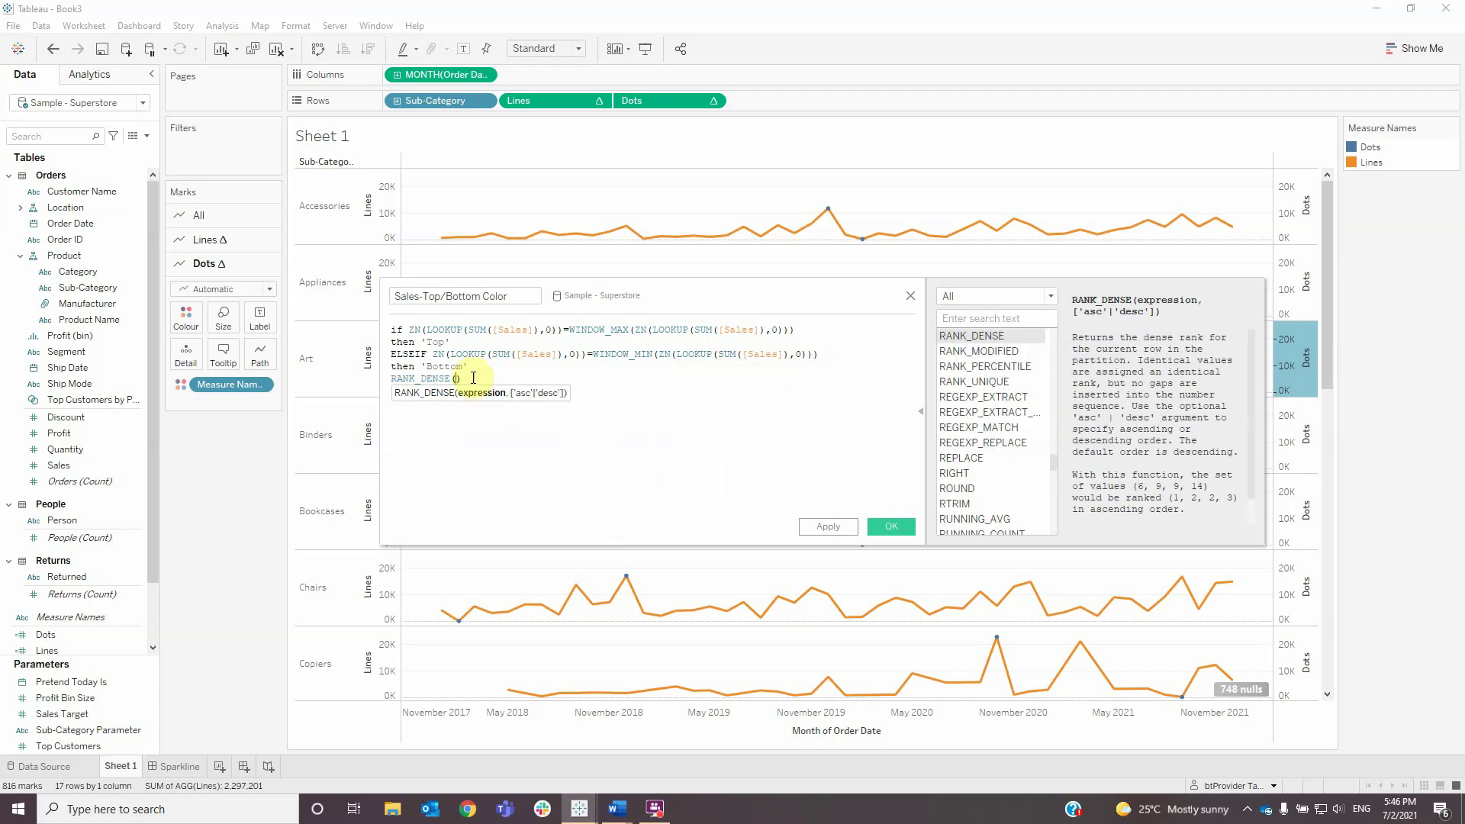
{"action": "left_click_drag", "start_coordinate": [473, 378], "coordinate": [392, 379]}
{"action": "type", "text": "end"}
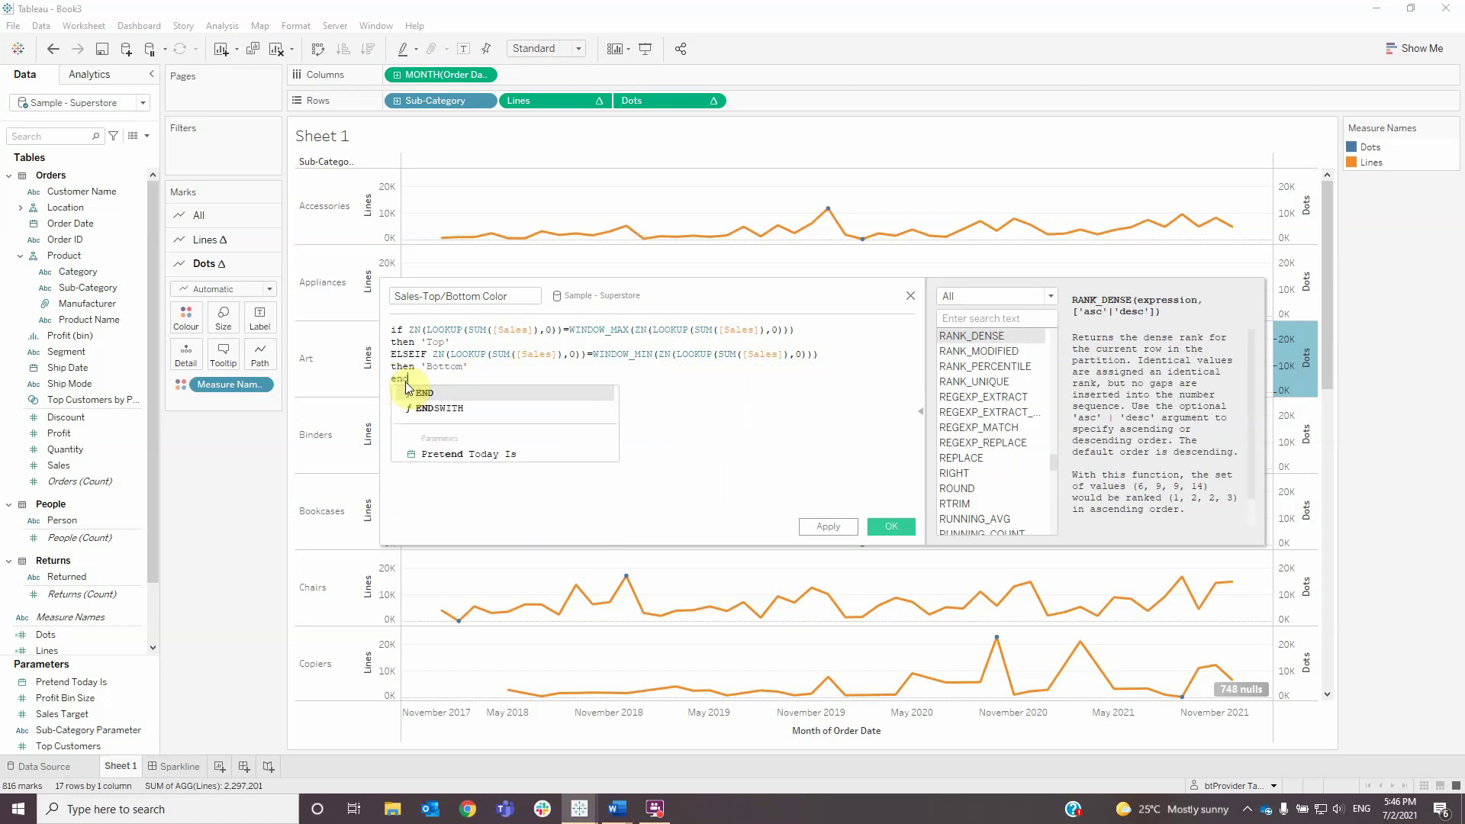
{"action": "key", "text": "Return"}
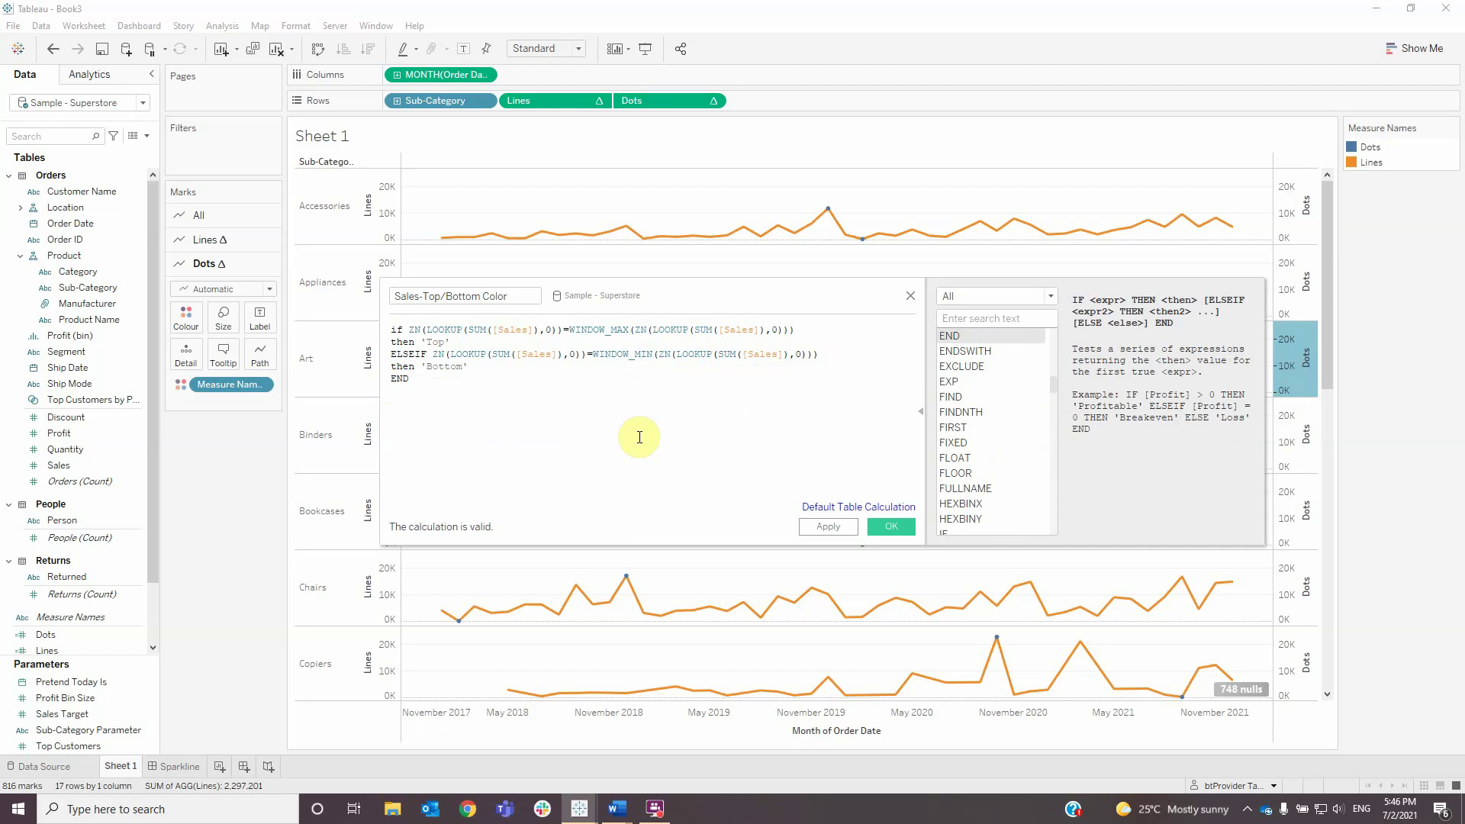
- Save the calculation and colour the dots by Sales-Top/Bottom Color
{"action": "left_click", "coordinate": [890, 526]}
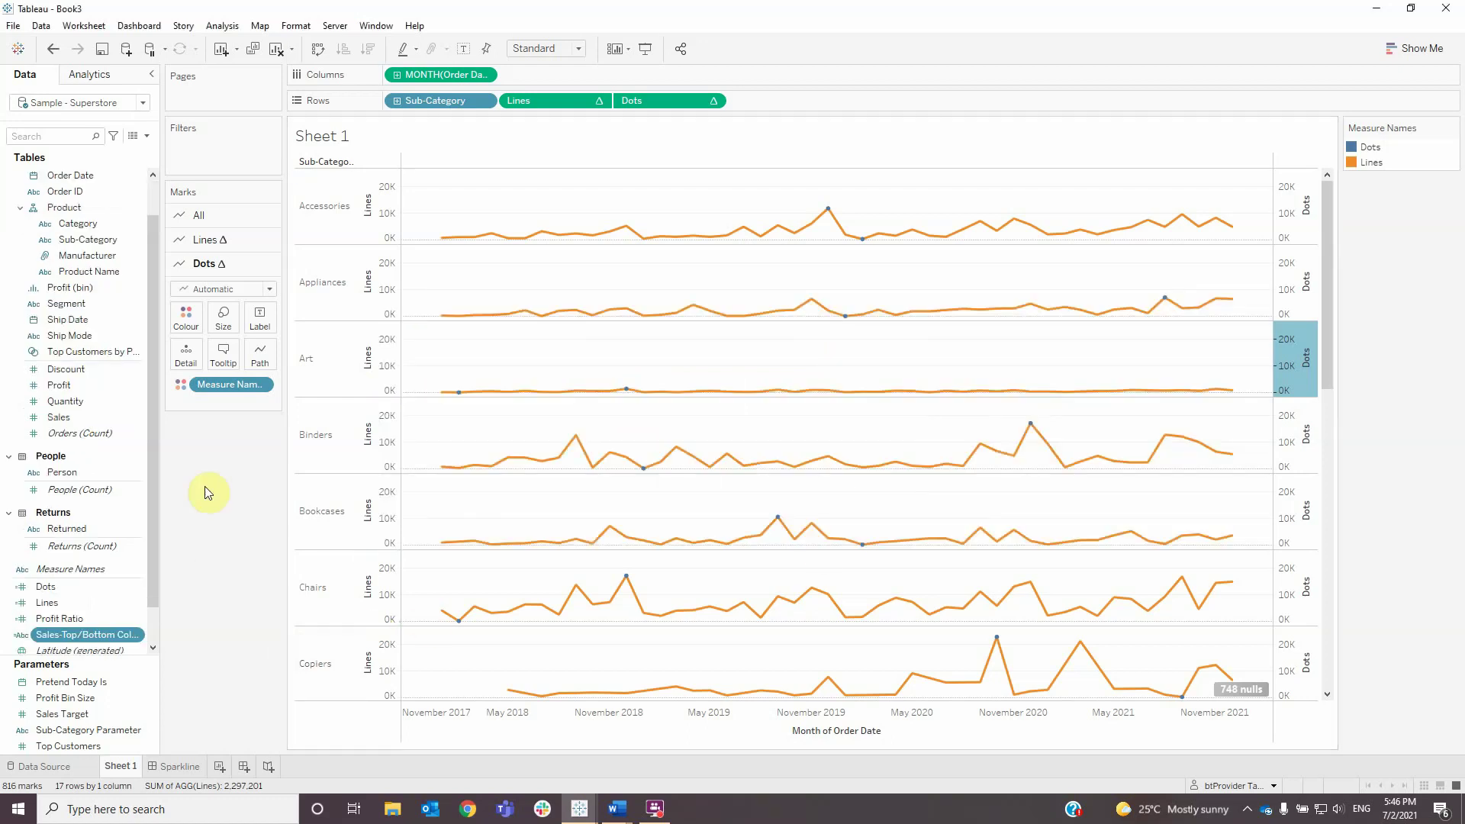
{"action": "left_click_drag", "start_coordinate": [64, 643], "coordinate": [221, 389]}
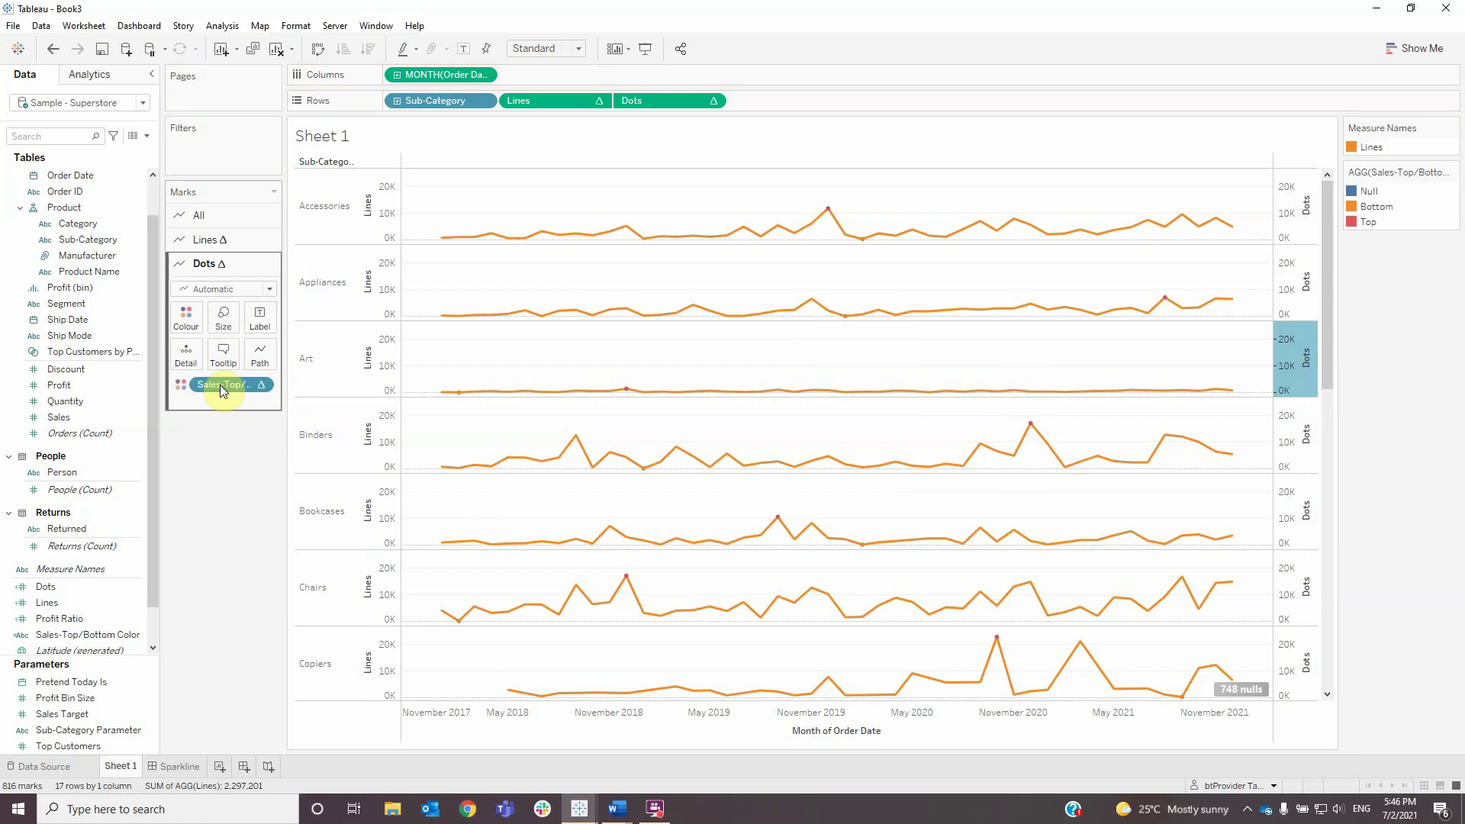
{"action": "right_click", "coordinate": [222, 385]}
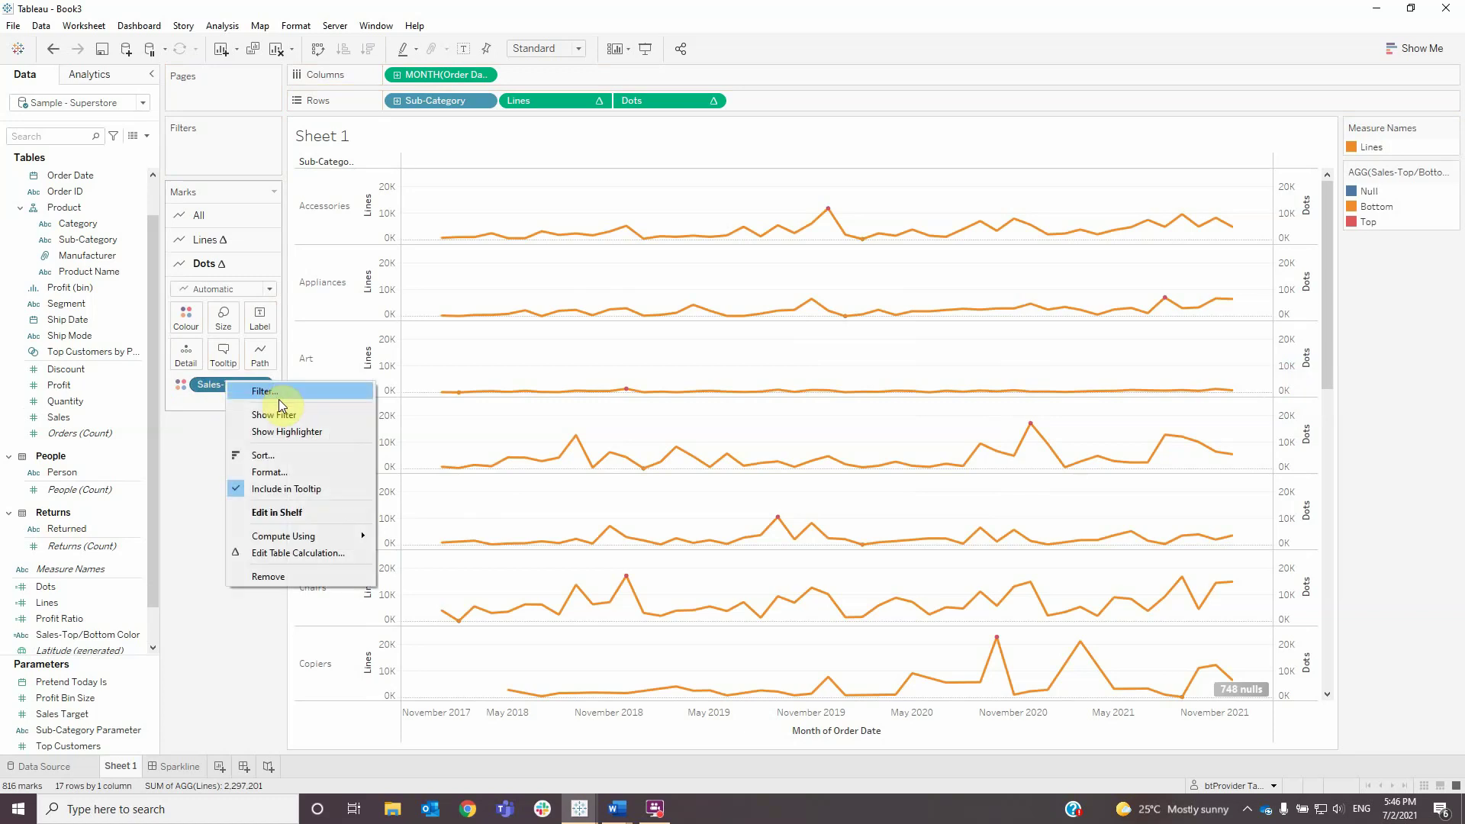
- On the Dots layer, colour Top dots teal and Bottom dots pink-red
{"action": "left_click", "coordinate": [197, 408]}
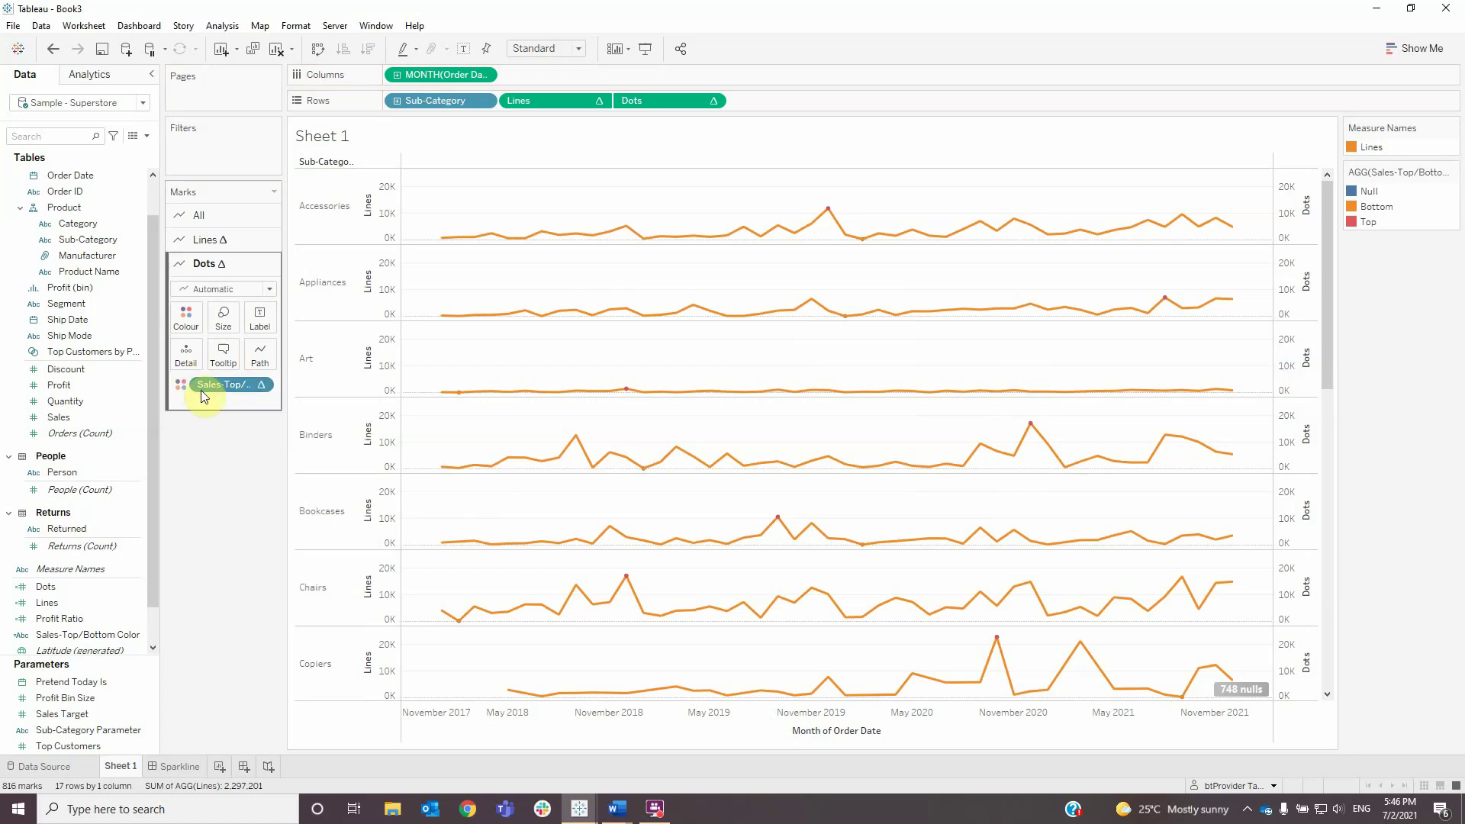
{"action": "left_click", "coordinate": [187, 319]}
{"action": "left_click", "coordinate": [239, 367]}
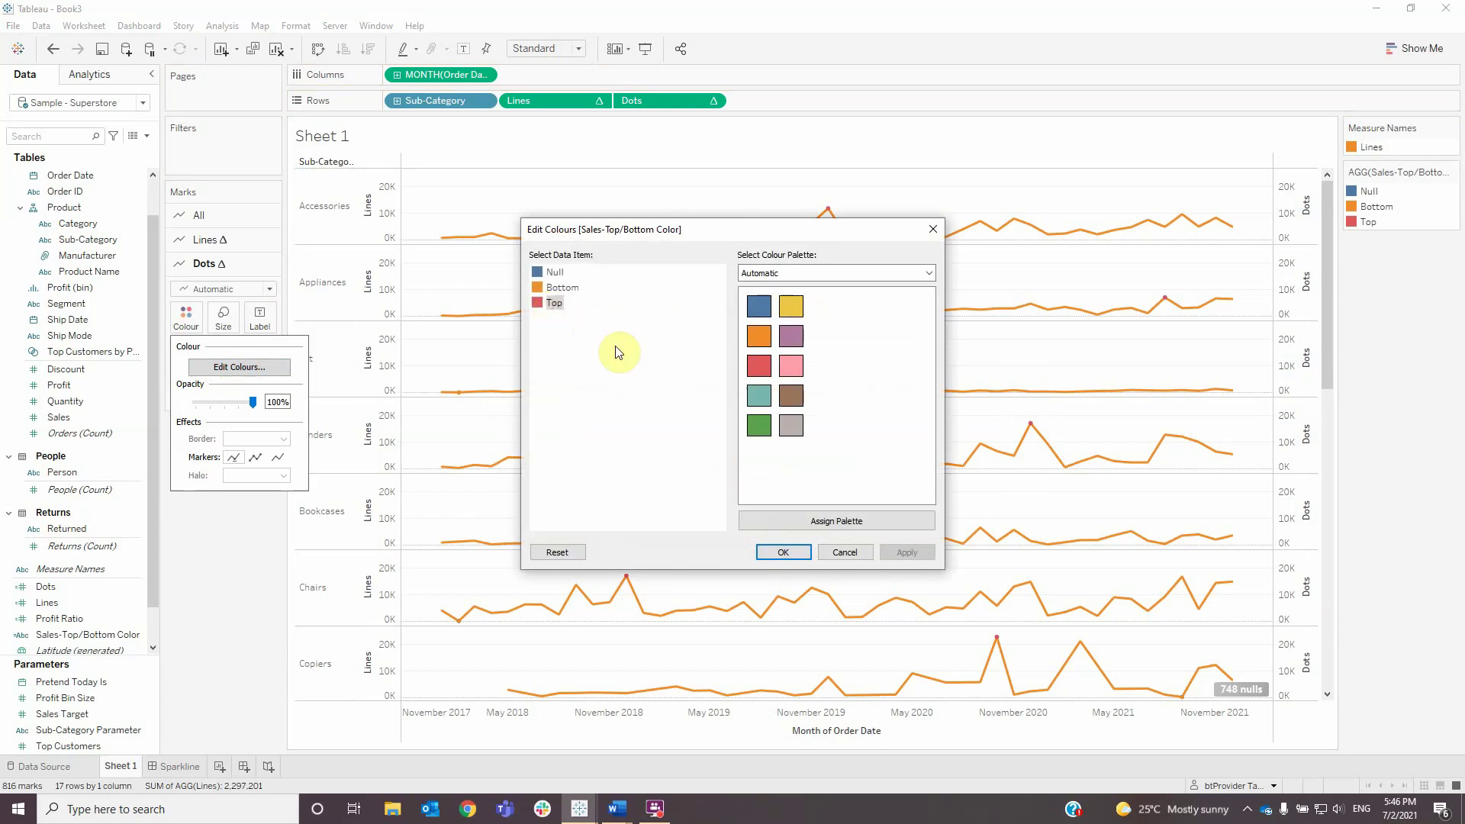
{"action": "double_click", "coordinate": [555, 303]}
{"action": "left_click", "coordinate": [552, 470]}
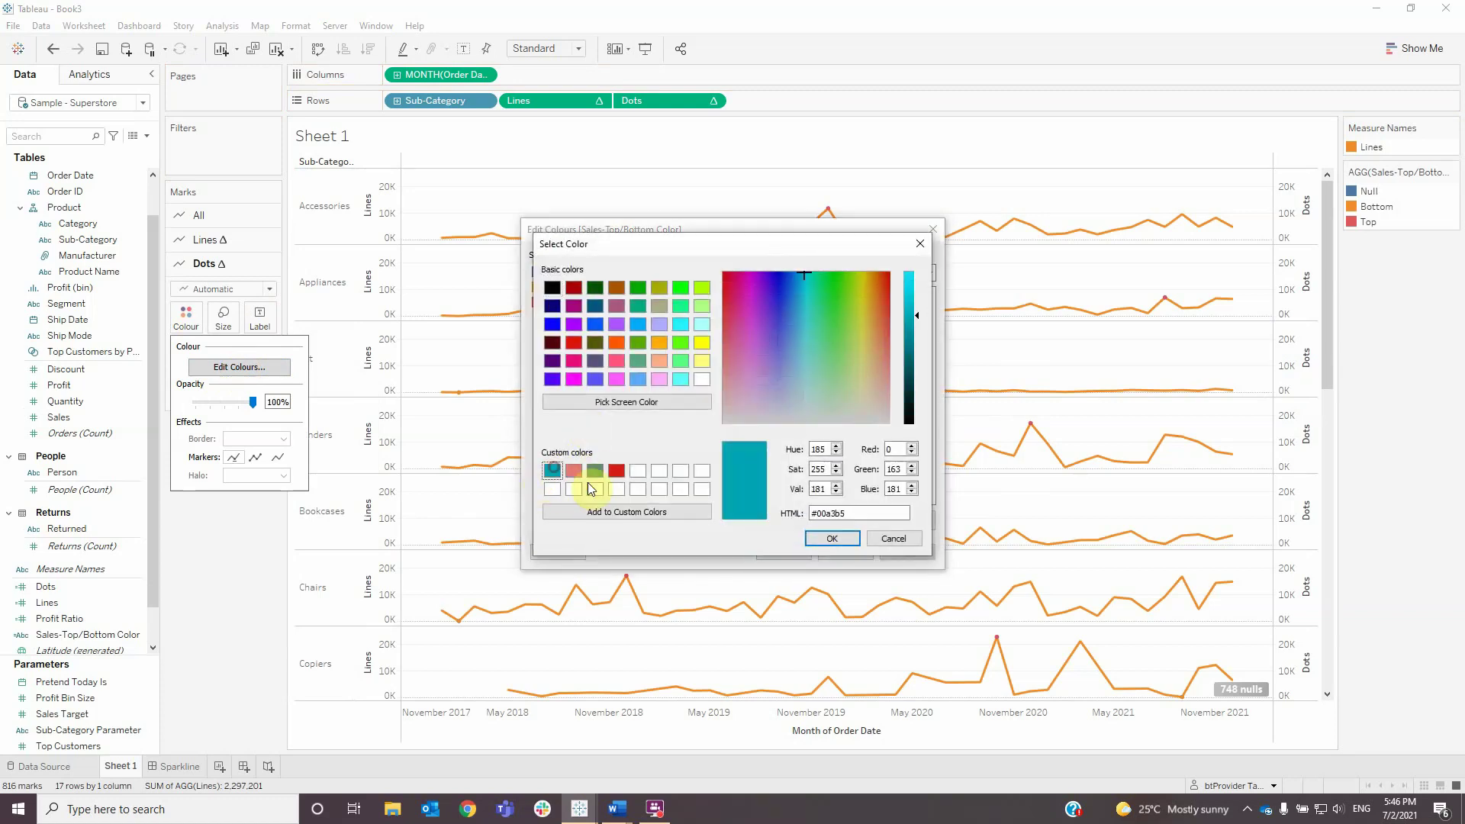
{"action": "left_click", "coordinate": [826, 539]}
{"action": "double_click", "coordinate": [568, 291]}
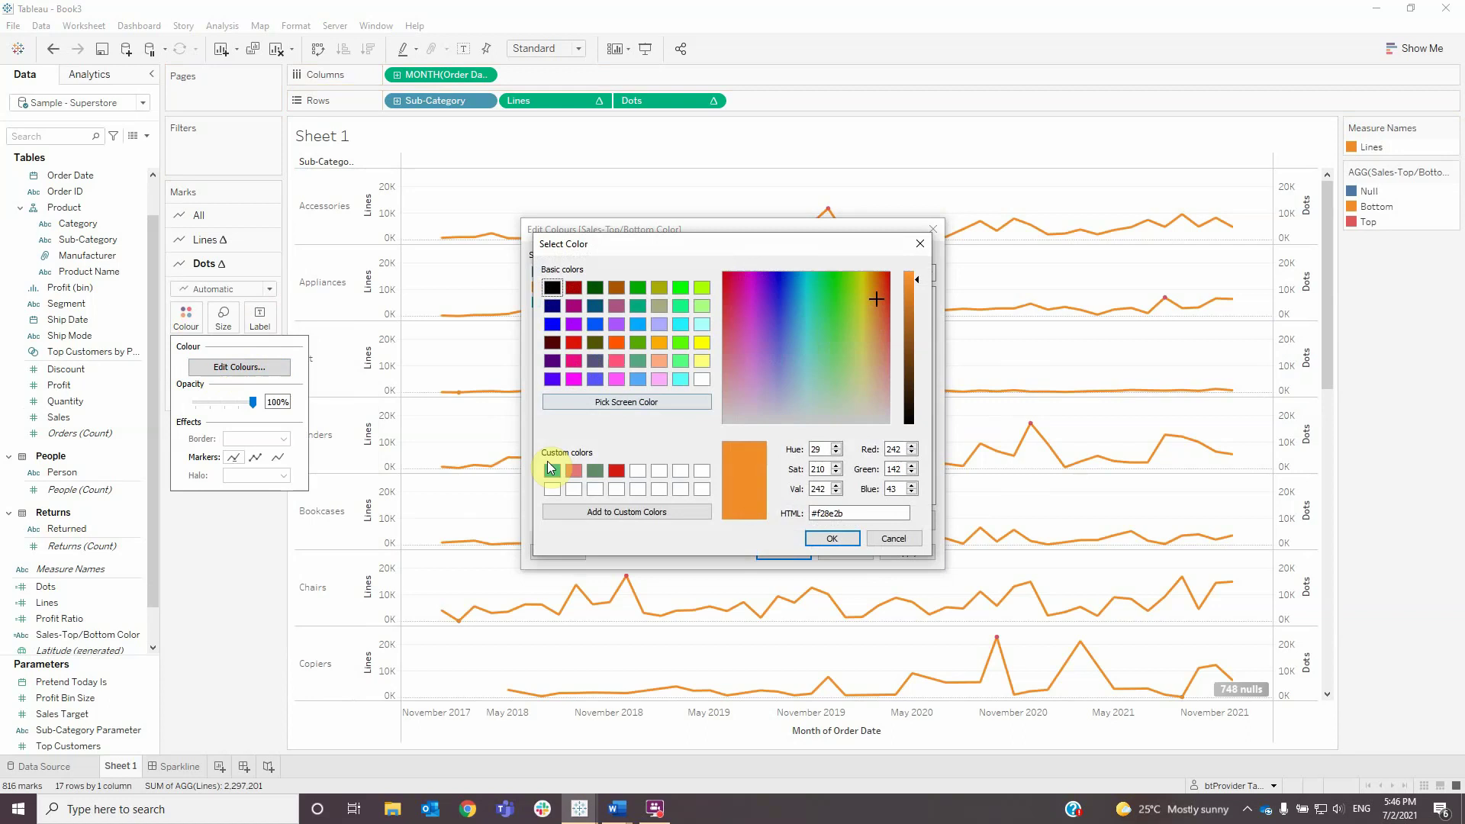
{"action": "left_click", "coordinate": [573, 471]}
{"action": "left_click", "coordinate": [832, 539]}
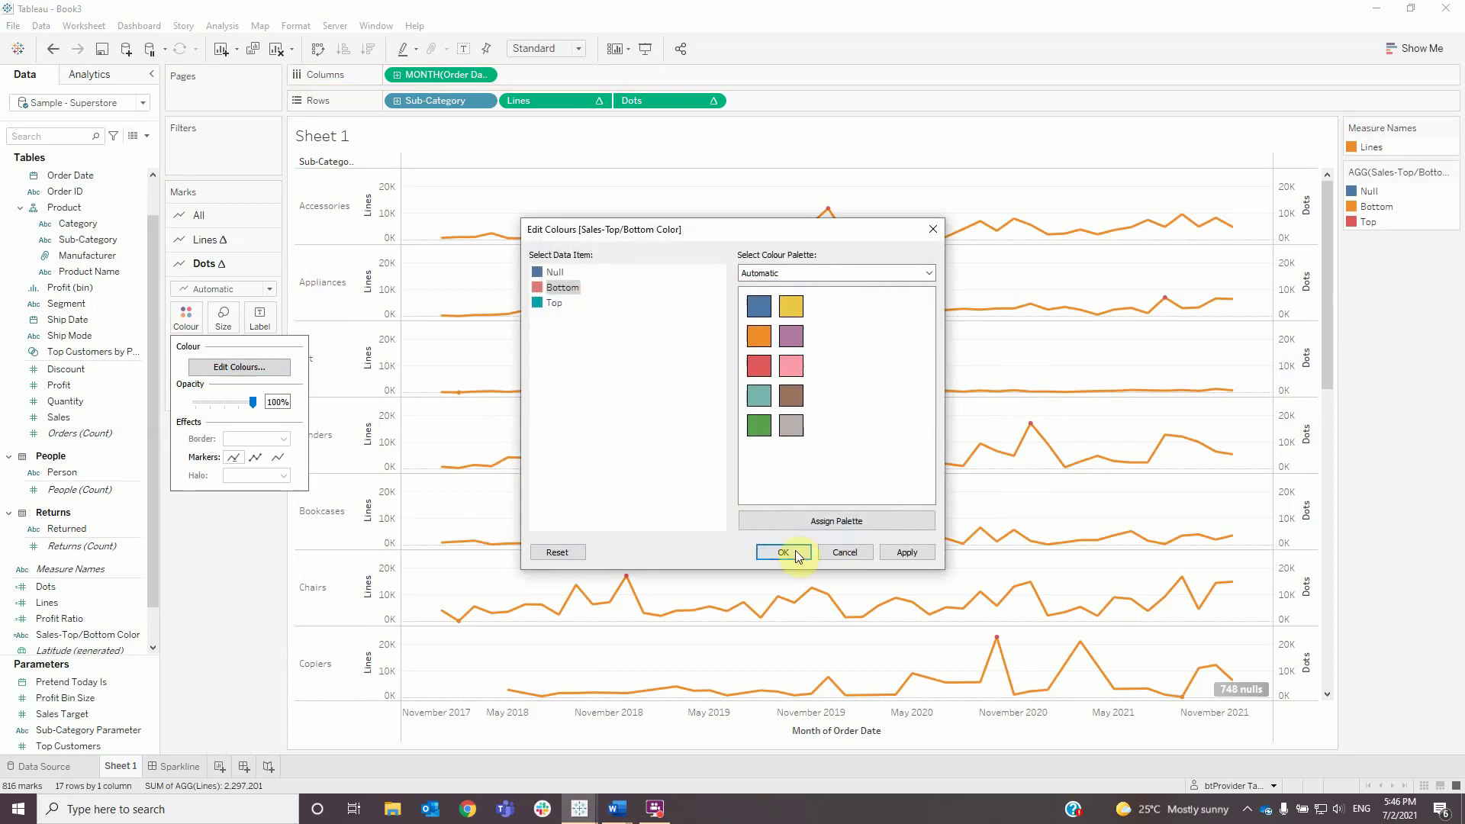
{"action": "left_click", "coordinate": [785, 552]}
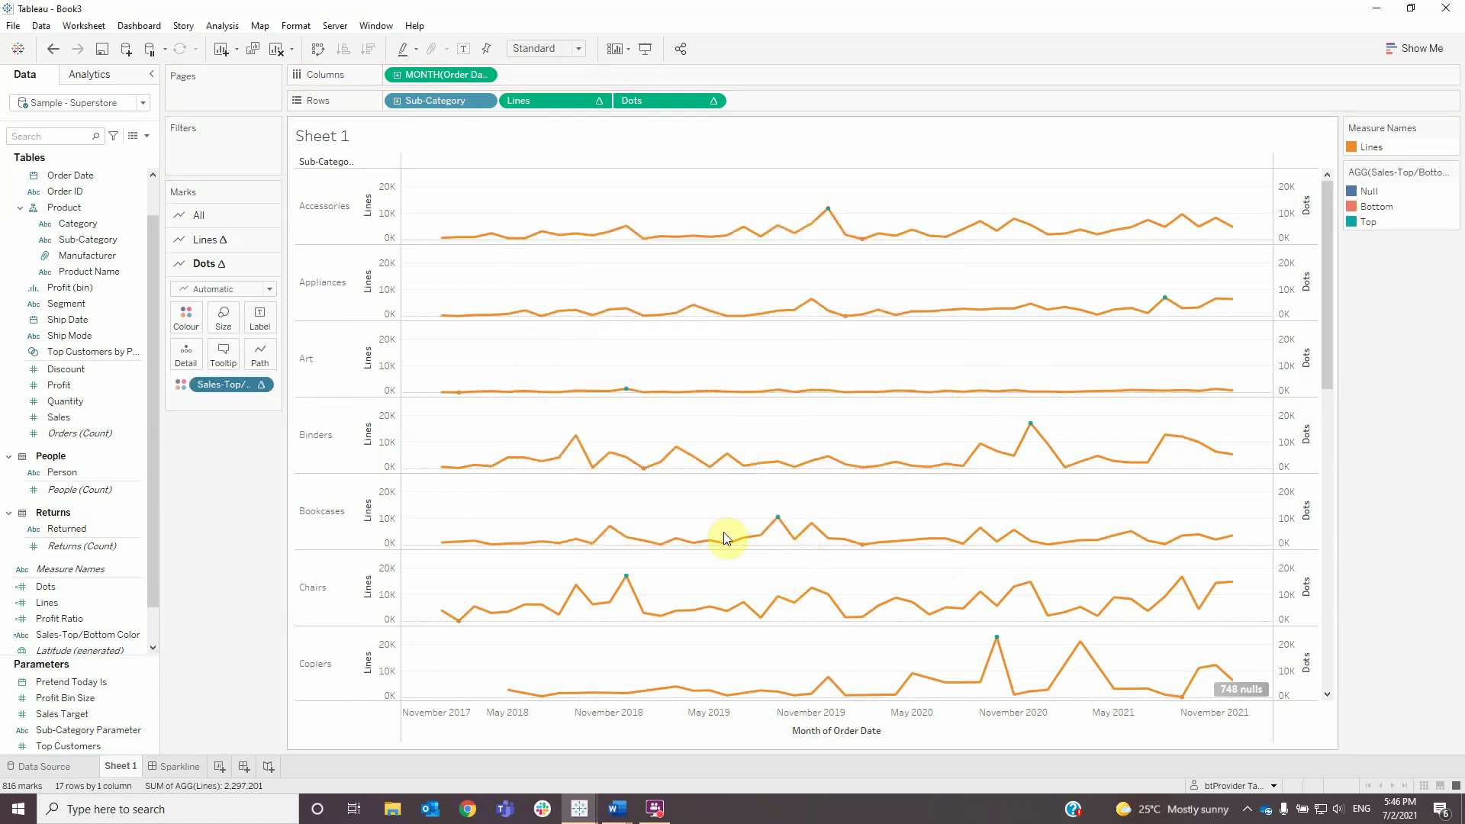
- Recolour the sparkline lines grey
{"action": "left_click", "coordinate": [208, 239]}
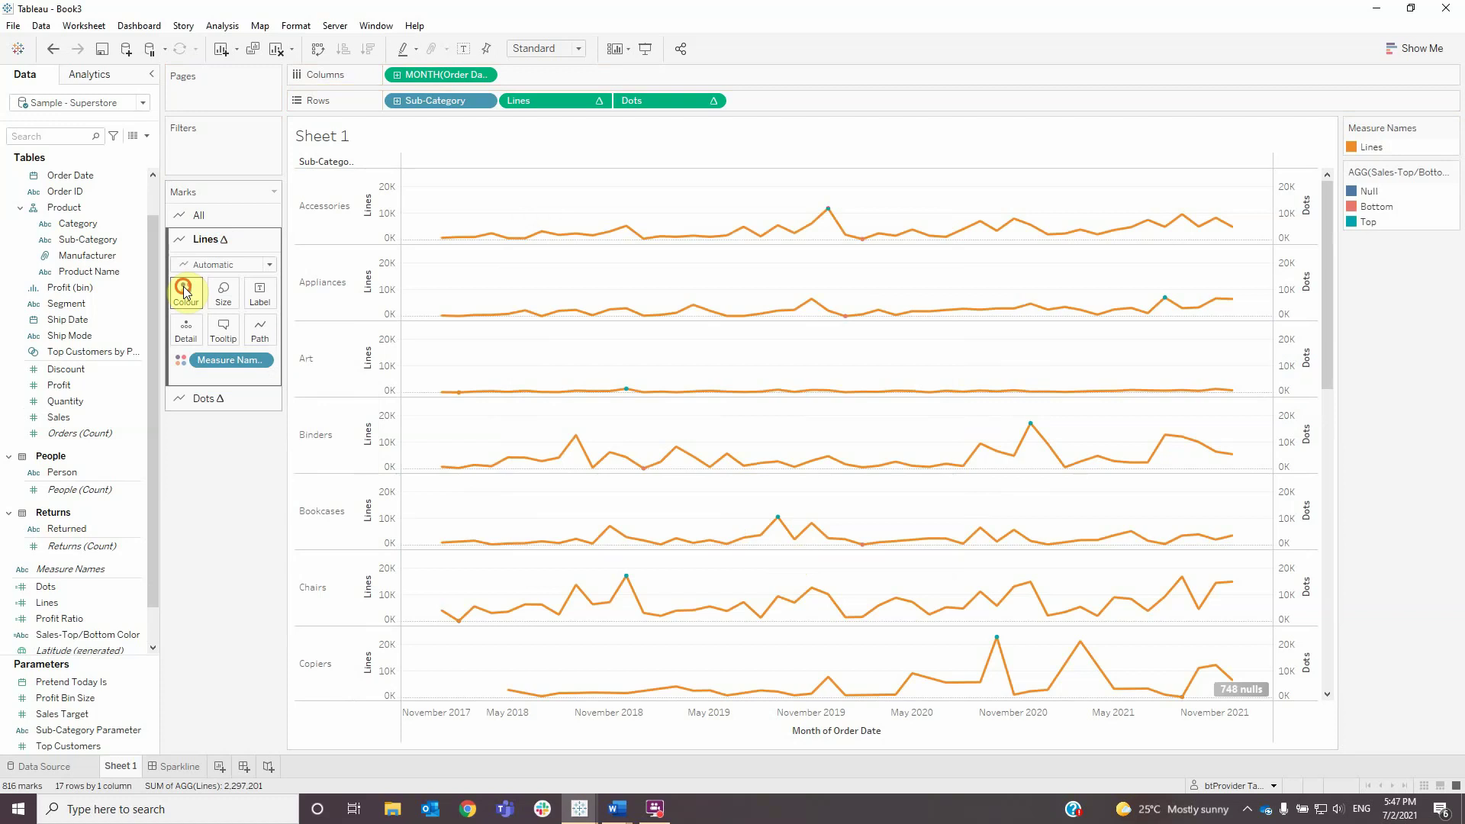
{"action": "left_click", "coordinate": [186, 292]}
{"action": "left_click", "coordinate": [229, 342]}
{"action": "left_click", "coordinate": [553, 273]}
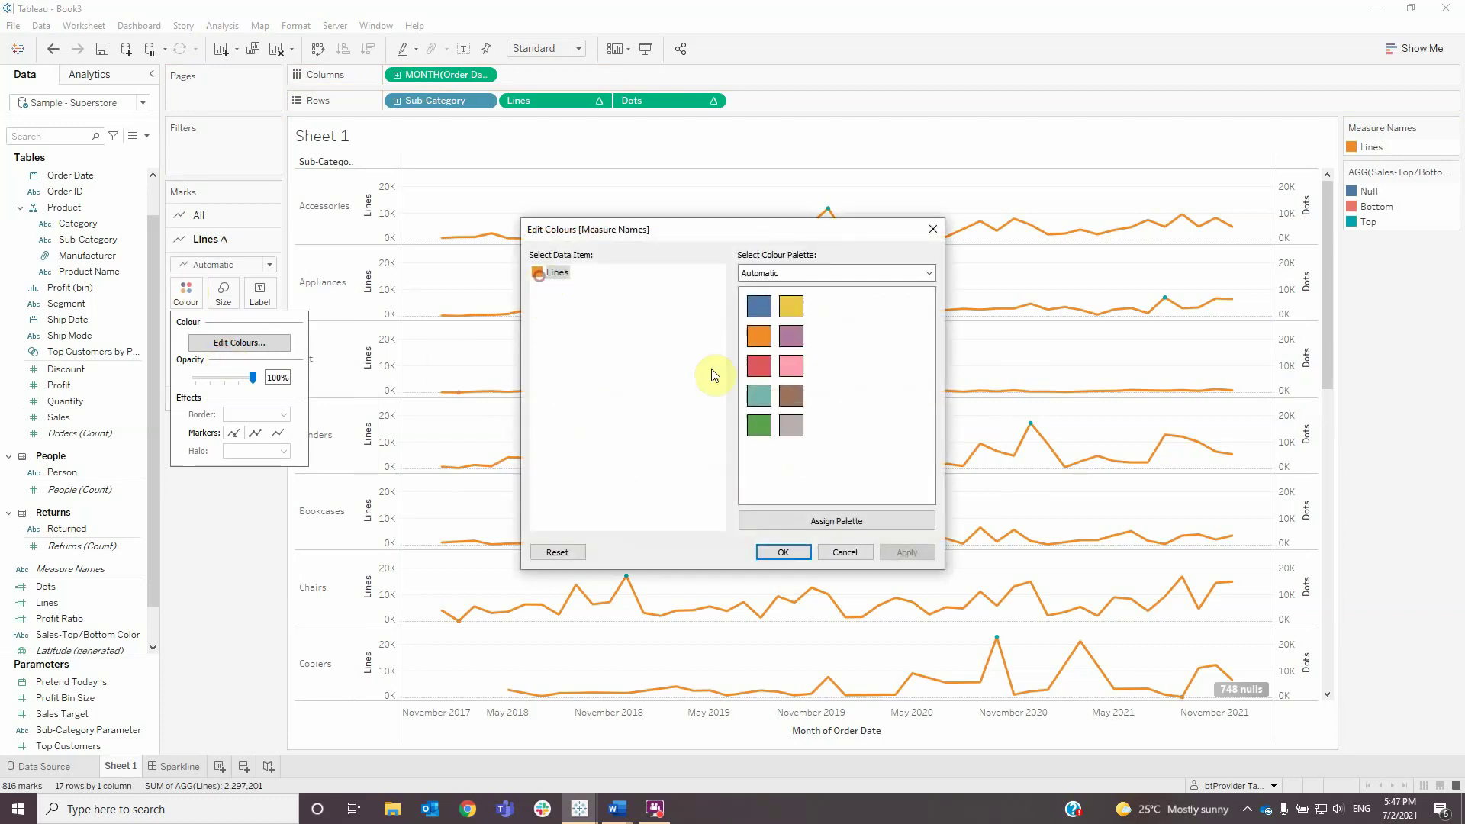
{"action": "left_click", "coordinate": [798, 435]}
{"action": "left_click", "coordinate": [801, 553]}
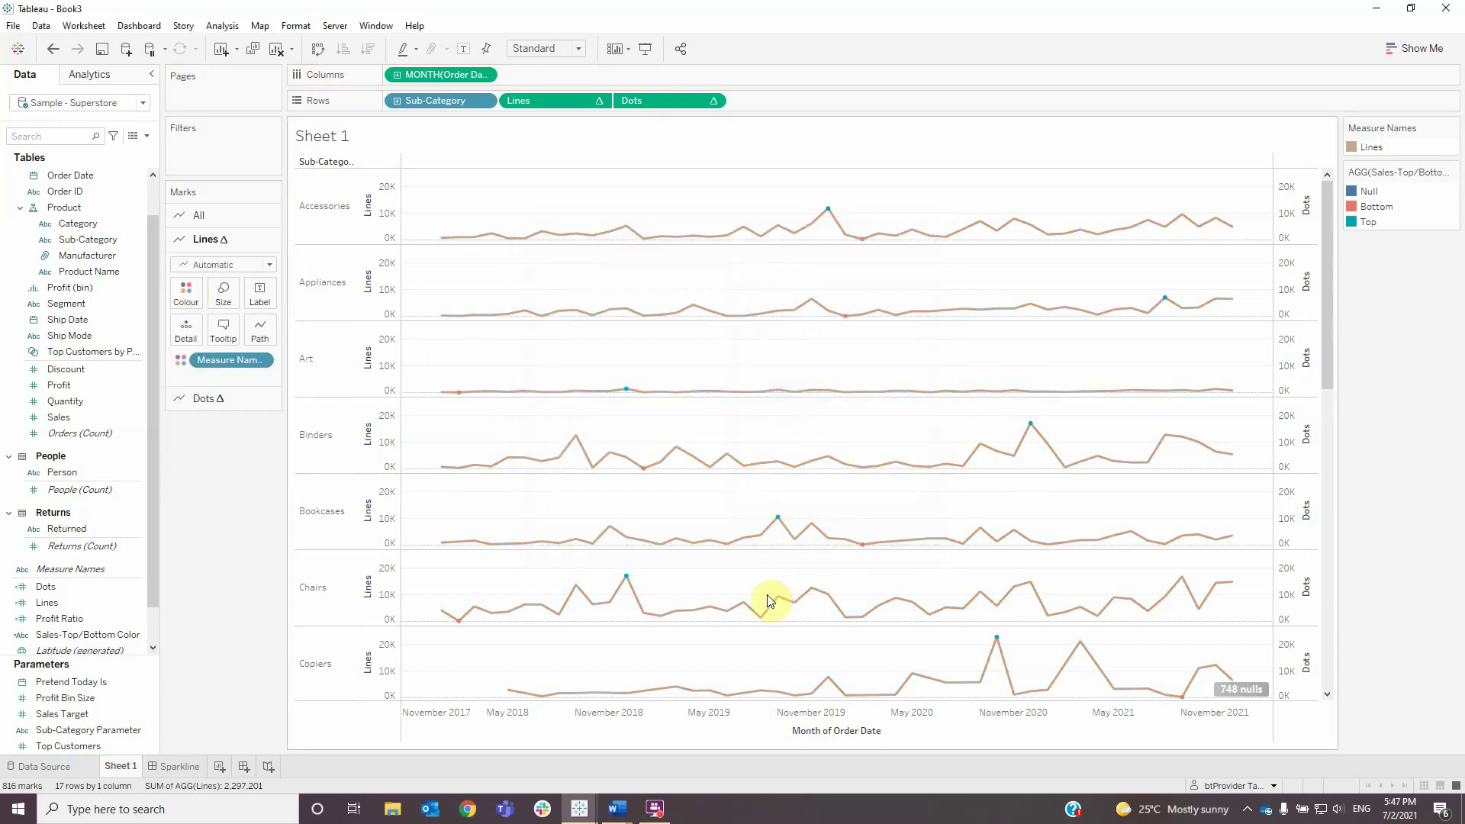
- Make the dots slightly larger with the Dots Size slider
{"action": "left_click", "coordinate": [213, 410]}
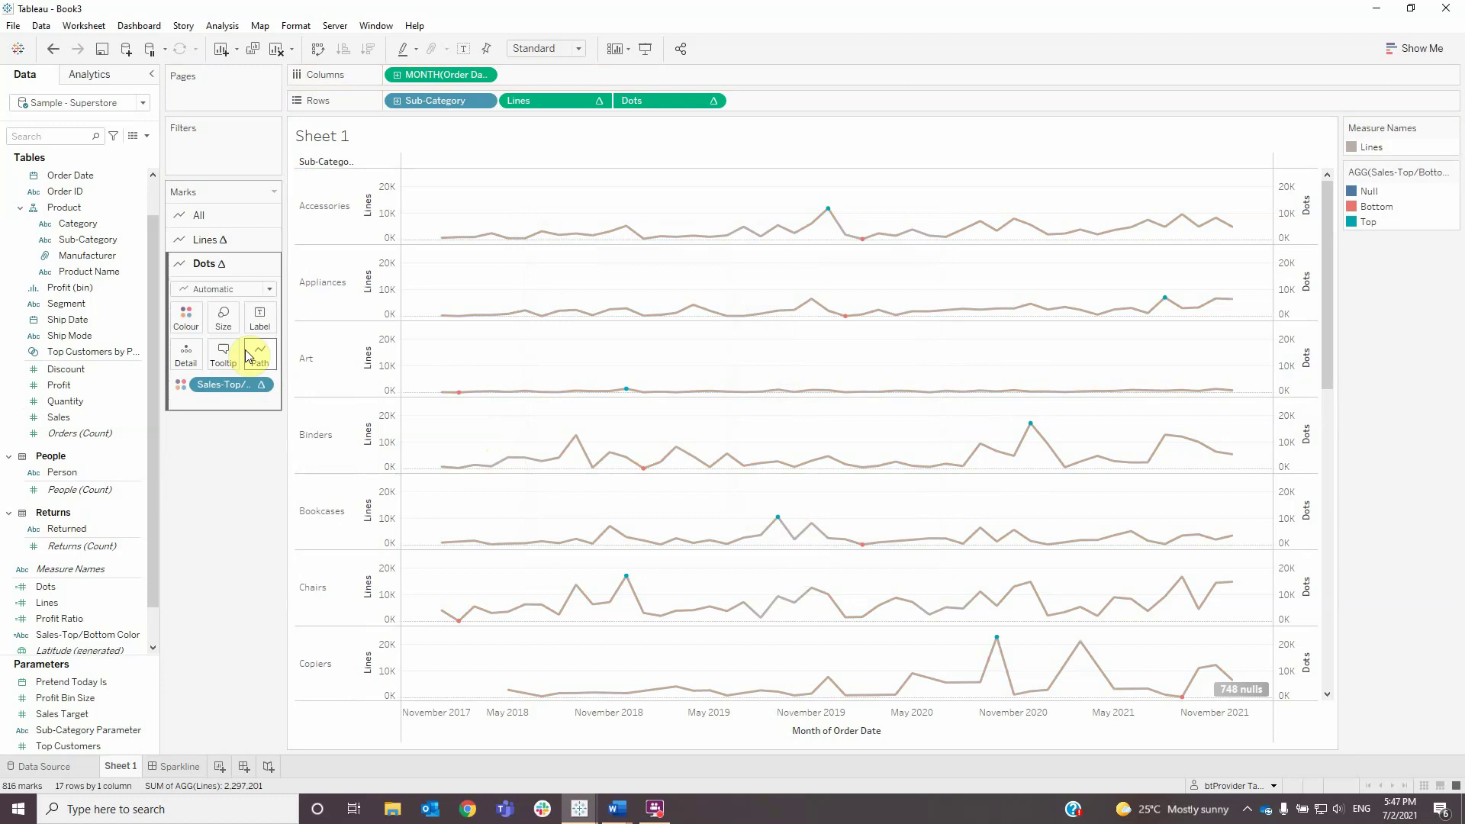
{"action": "left_click", "coordinate": [221, 315]}
{"action": "left_click_drag", "start_coordinate": [303, 360], "coordinate": [310, 360]}
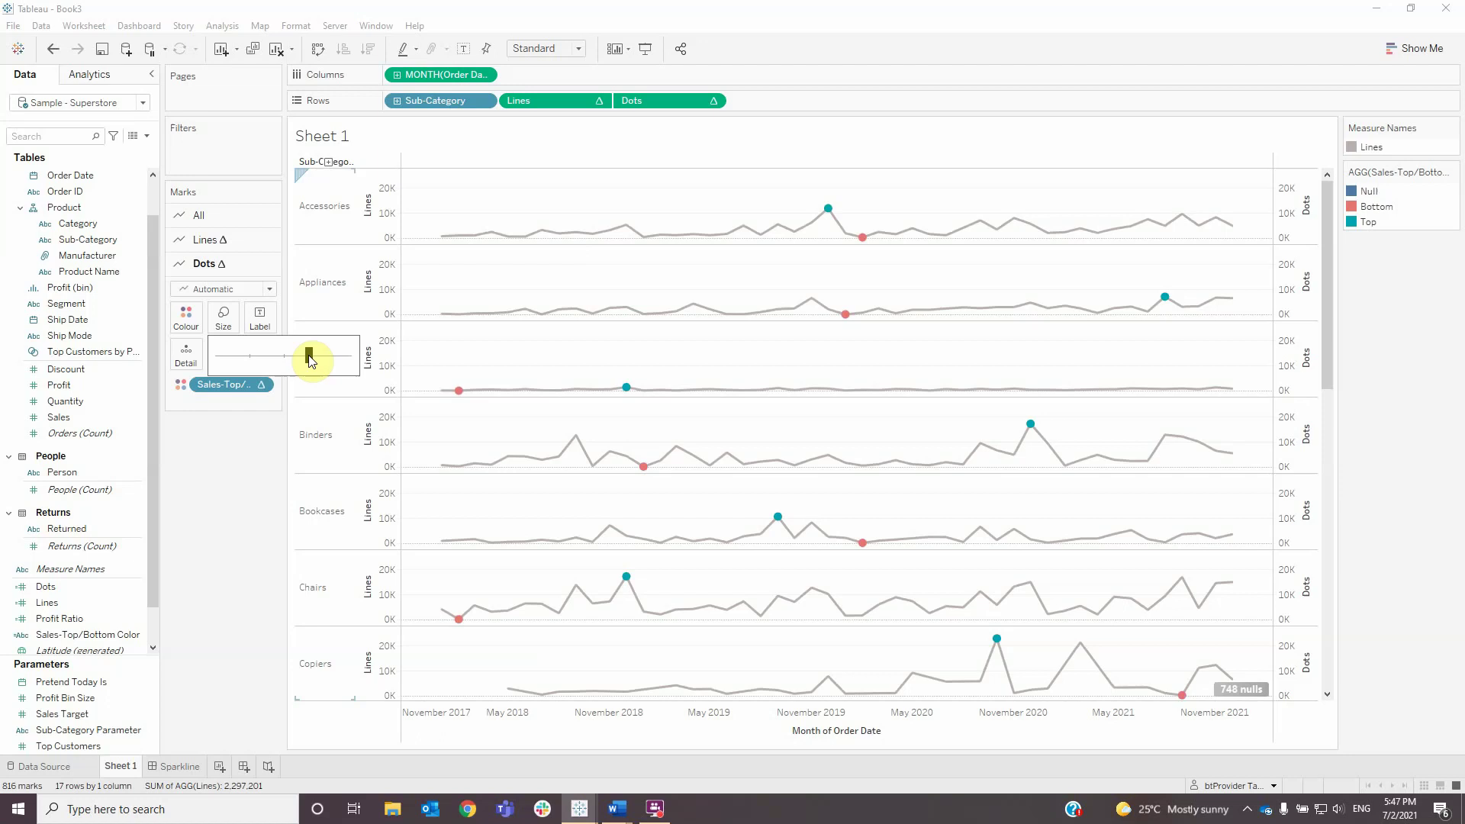
- Hide the sub-category row headers and the Lines value axes
{"action": "left_click", "coordinate": [349, 303]}
{"action": "right_click", "coordinate": [350, 305]}
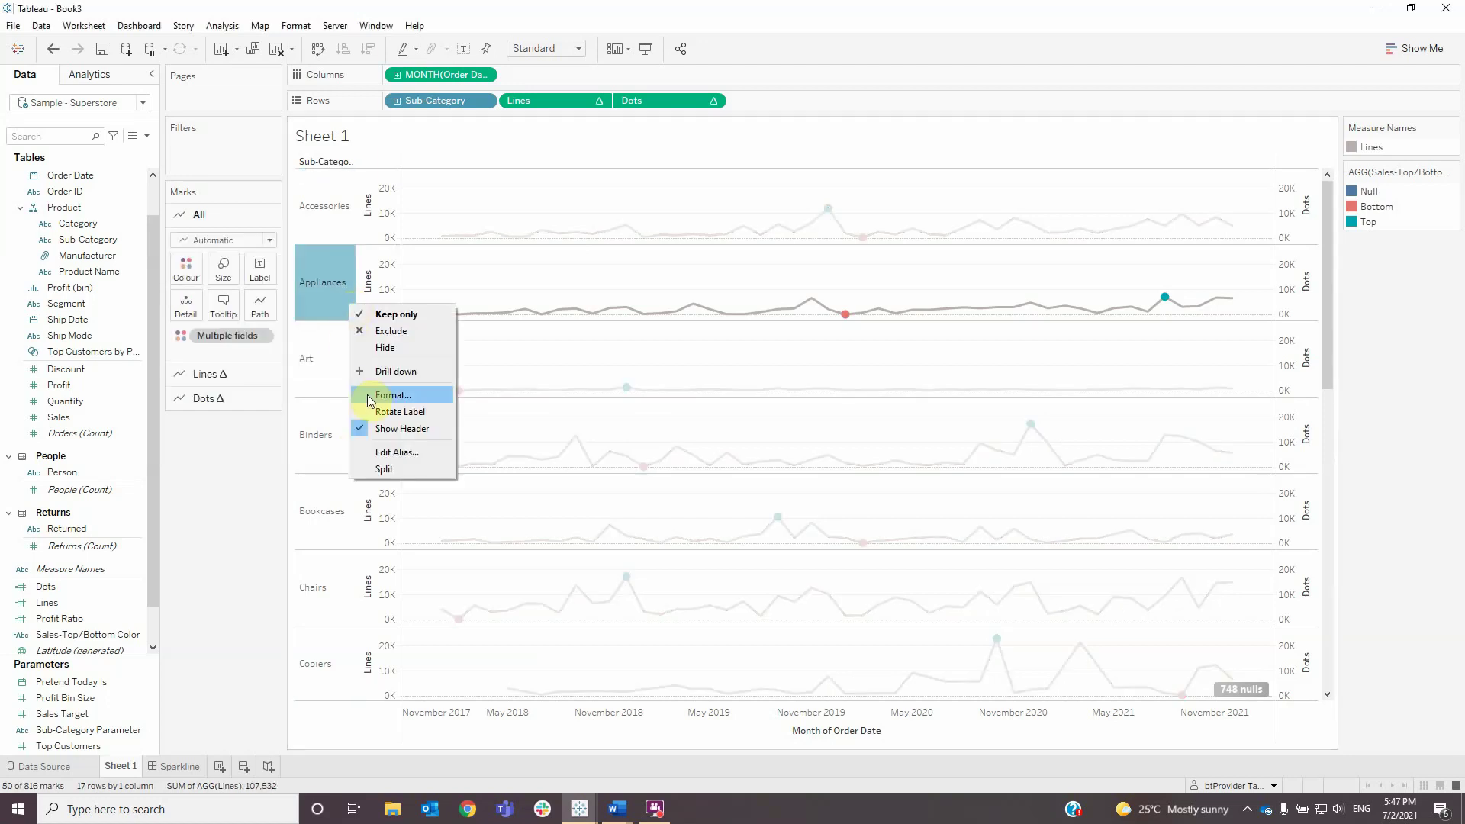
{"action": "left_click", "coordinate": [390, 430]}
{"action": "right_click", "coordinate": [321, 294]}
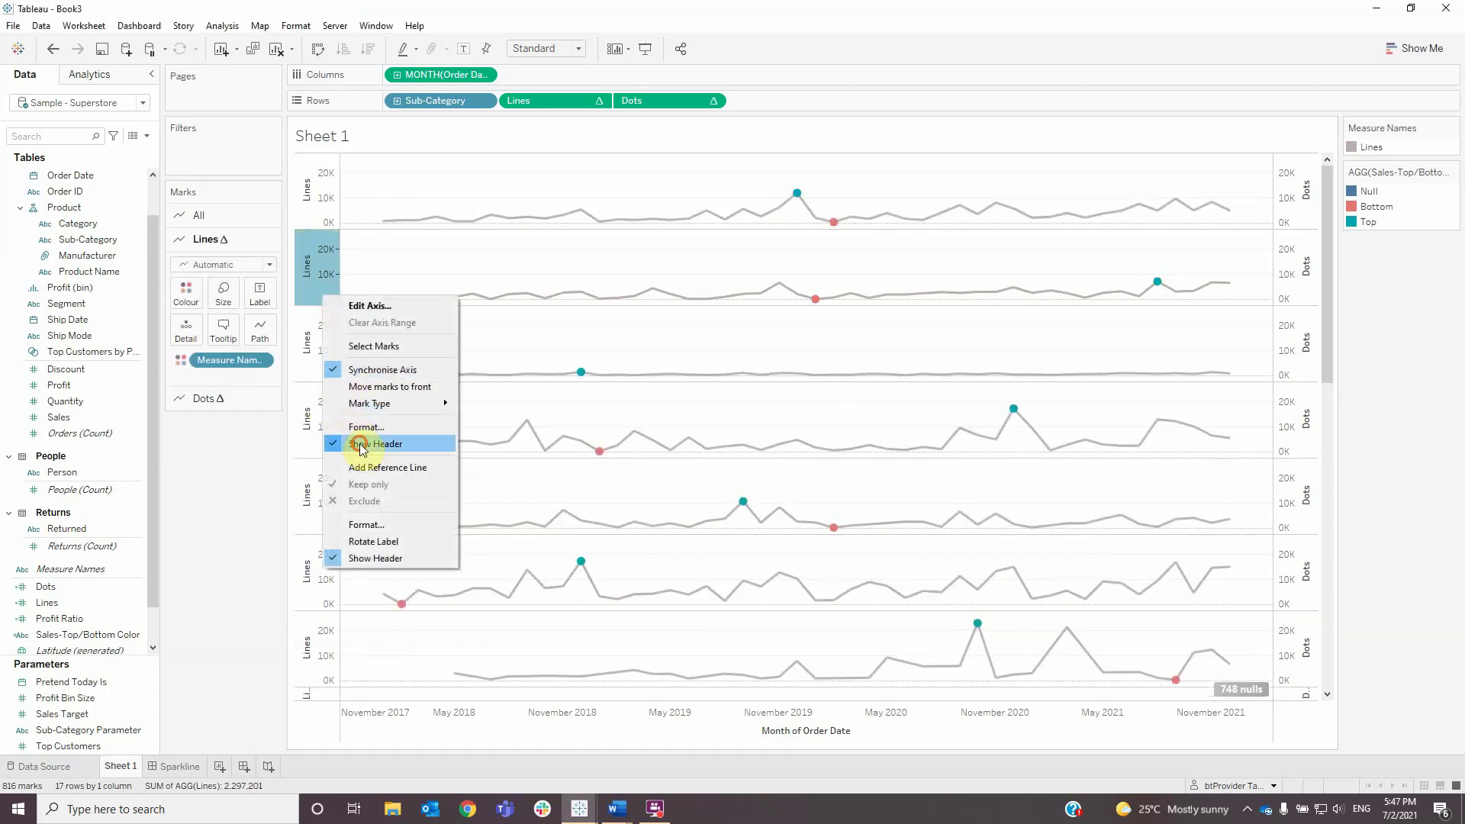
{"action": "left_click", "coordinate": [334, 196]}
- Hide the month date axis and the 748 nulls indicator
{"action": "left_click", "coordinate": [520, 719]}
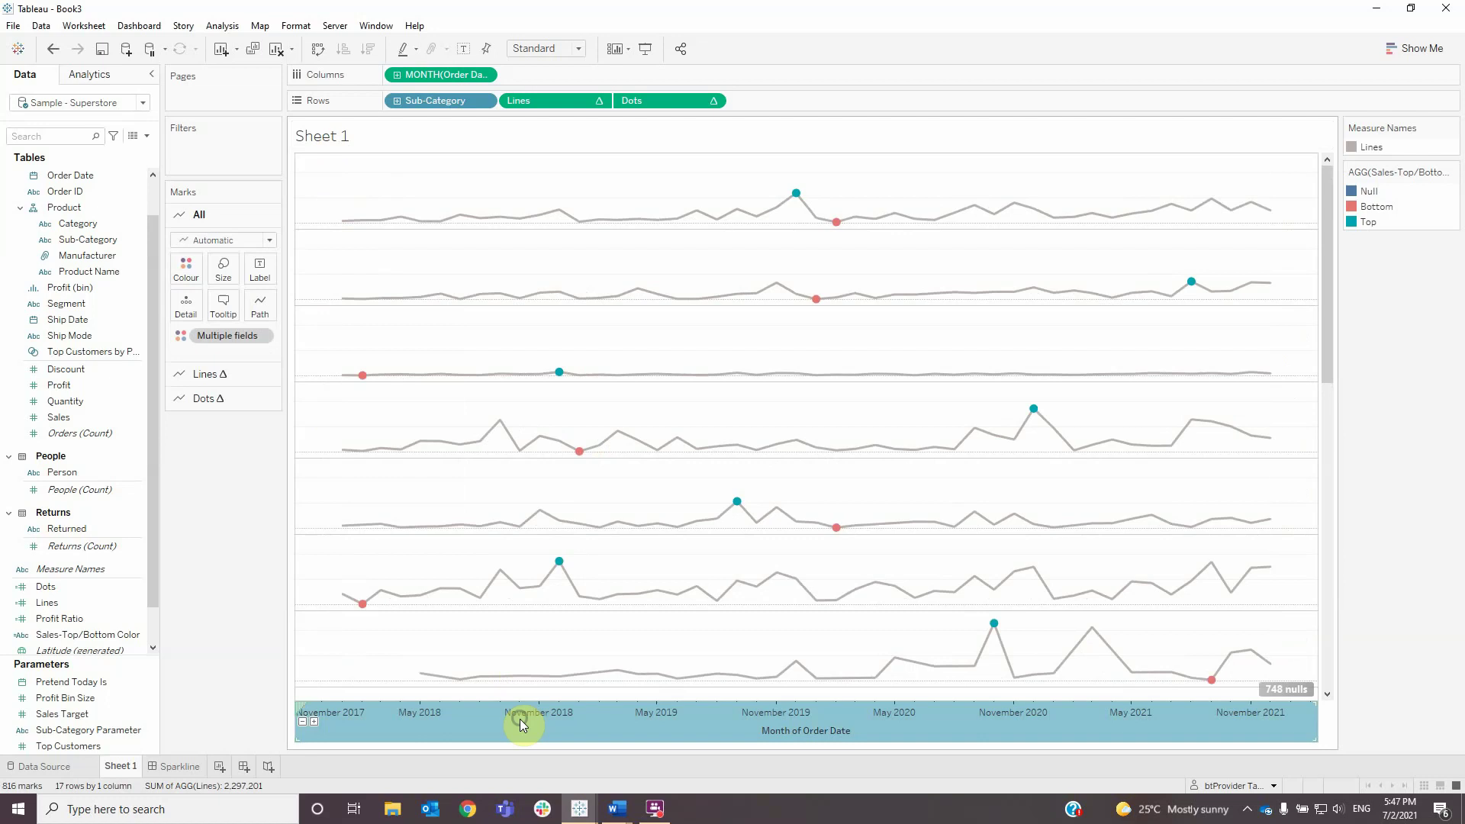
{"action": "right_click", "coordinate": [519, 719]}
{"action": "left_click", "coordinate": [567, 684]}
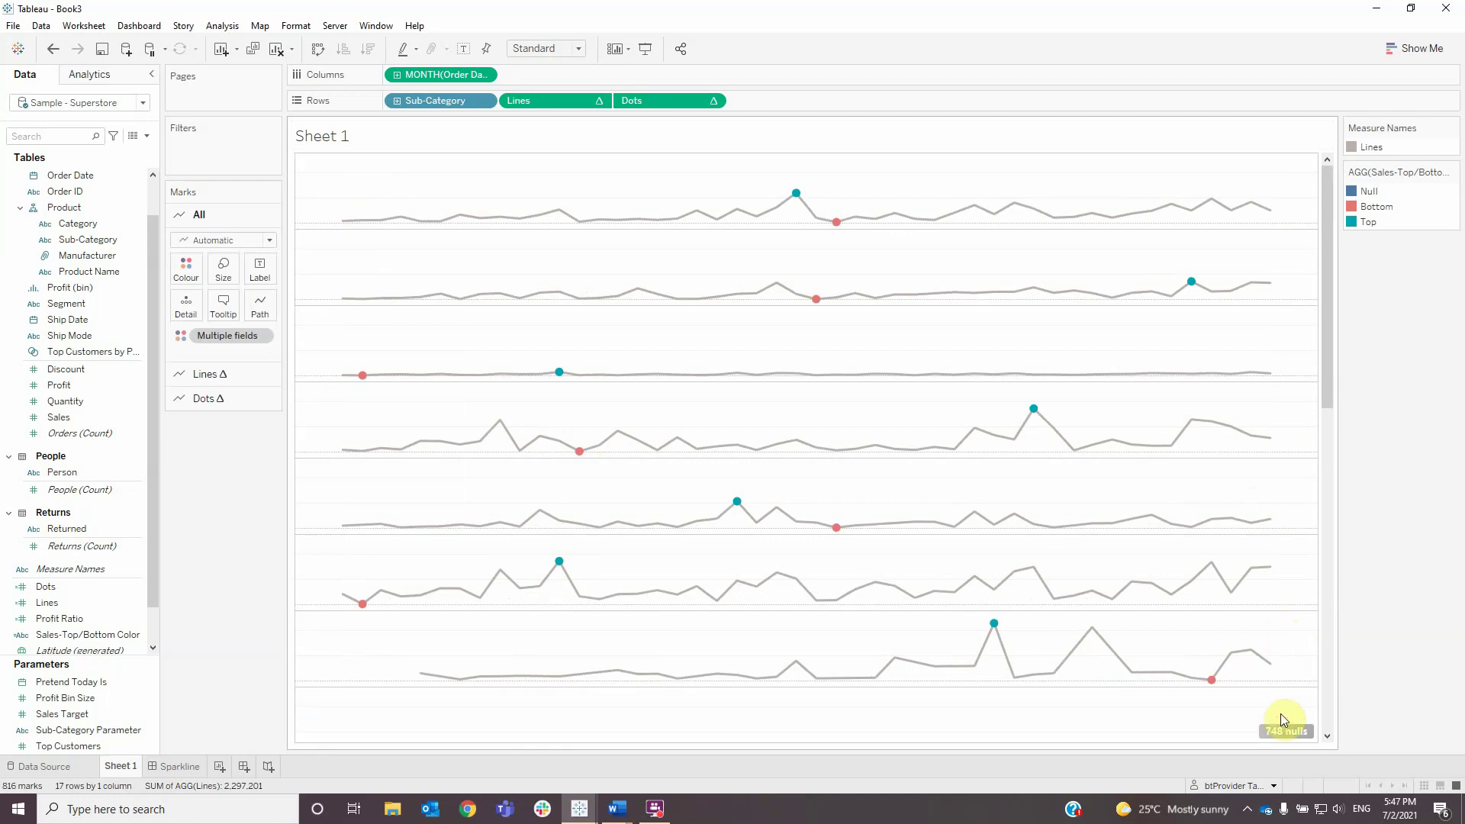
{"action": "right_click", "coordinate": [1302, 735]}
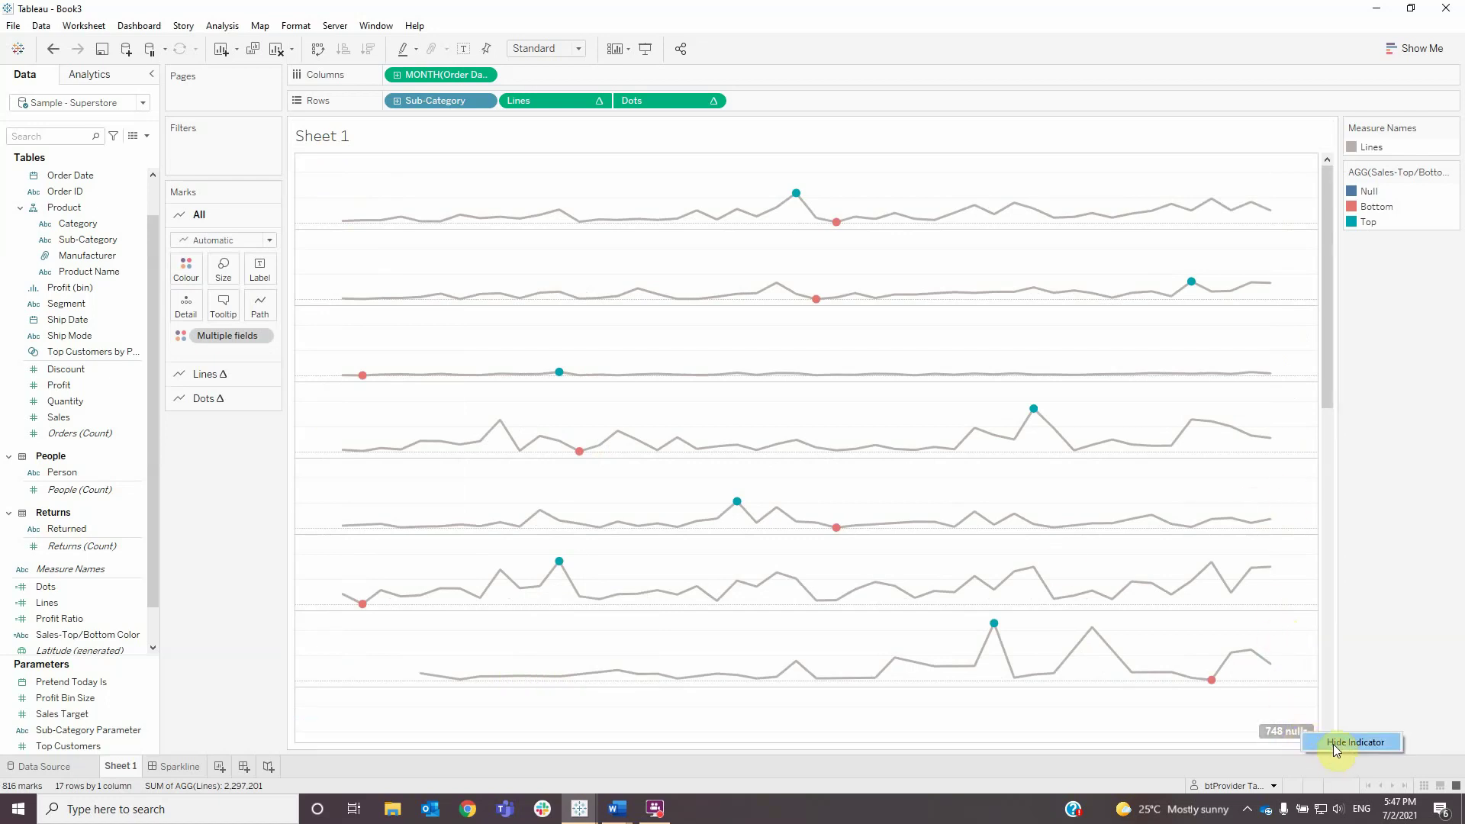
{"action": "left_click", "coordinate": [1333, 744]}
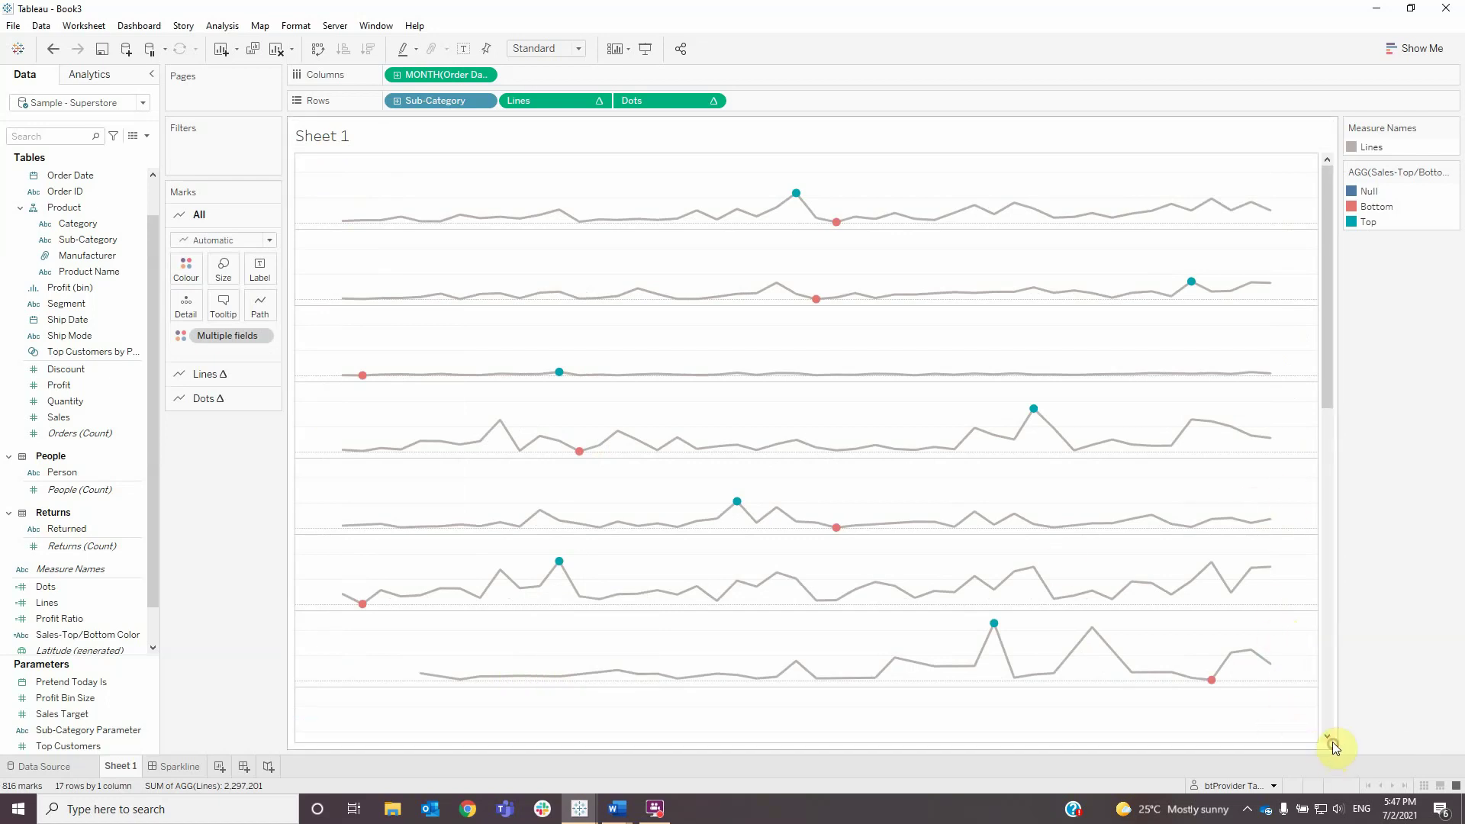
- Place Sheet 1 beside Revenue in the Sparkline dashboard's By Month column, then widen it
{"action": "left_click", "coordinate": [180, 766]}
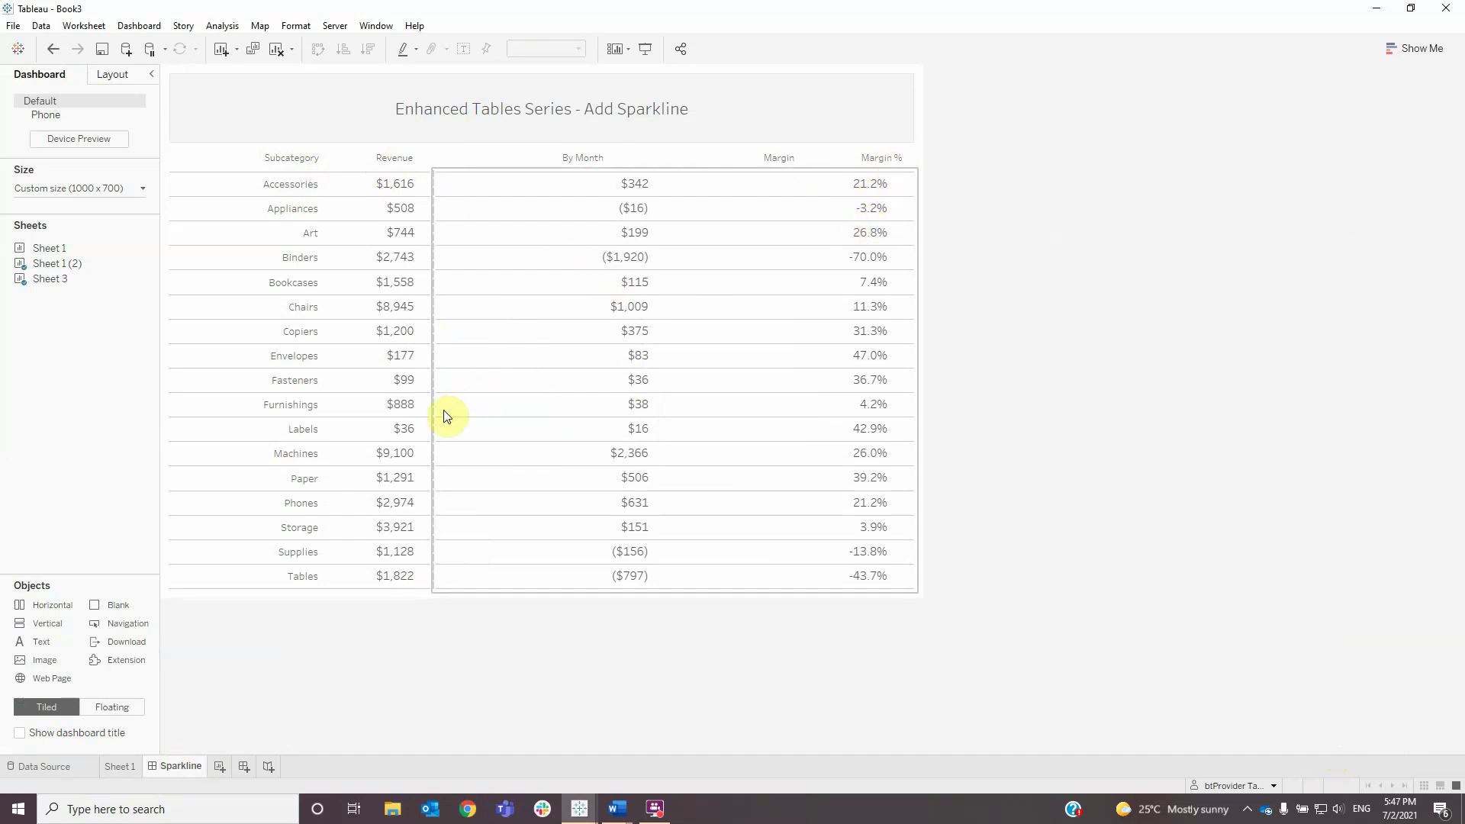
{"action": "left_click_drag", "start_coordinate": [46, 247], "coordinate": [425, 304]}
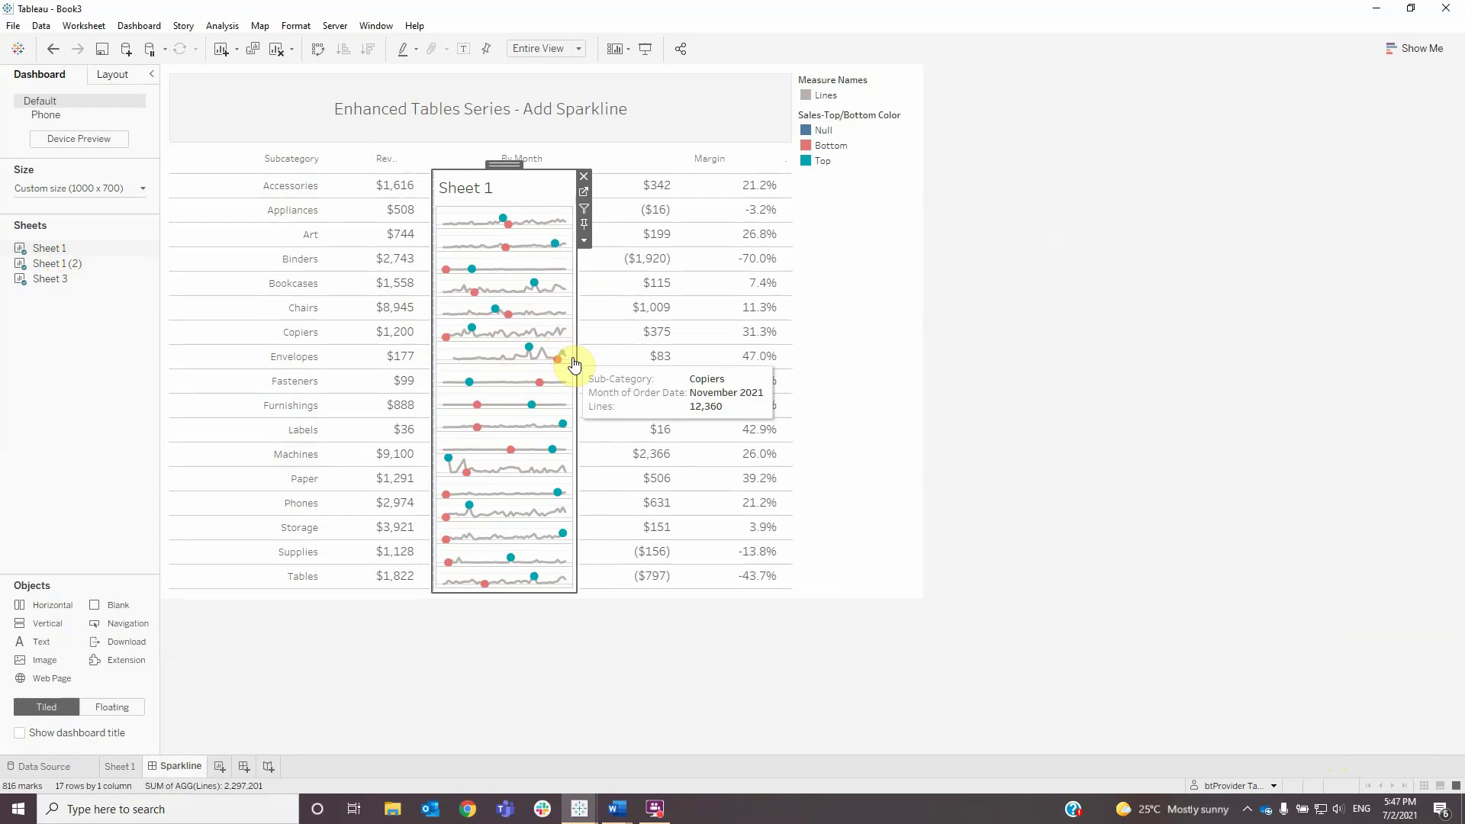
{"action": "left_click_drag", "start_coordinate": [576, 358], "coordinate": [643, 359]}
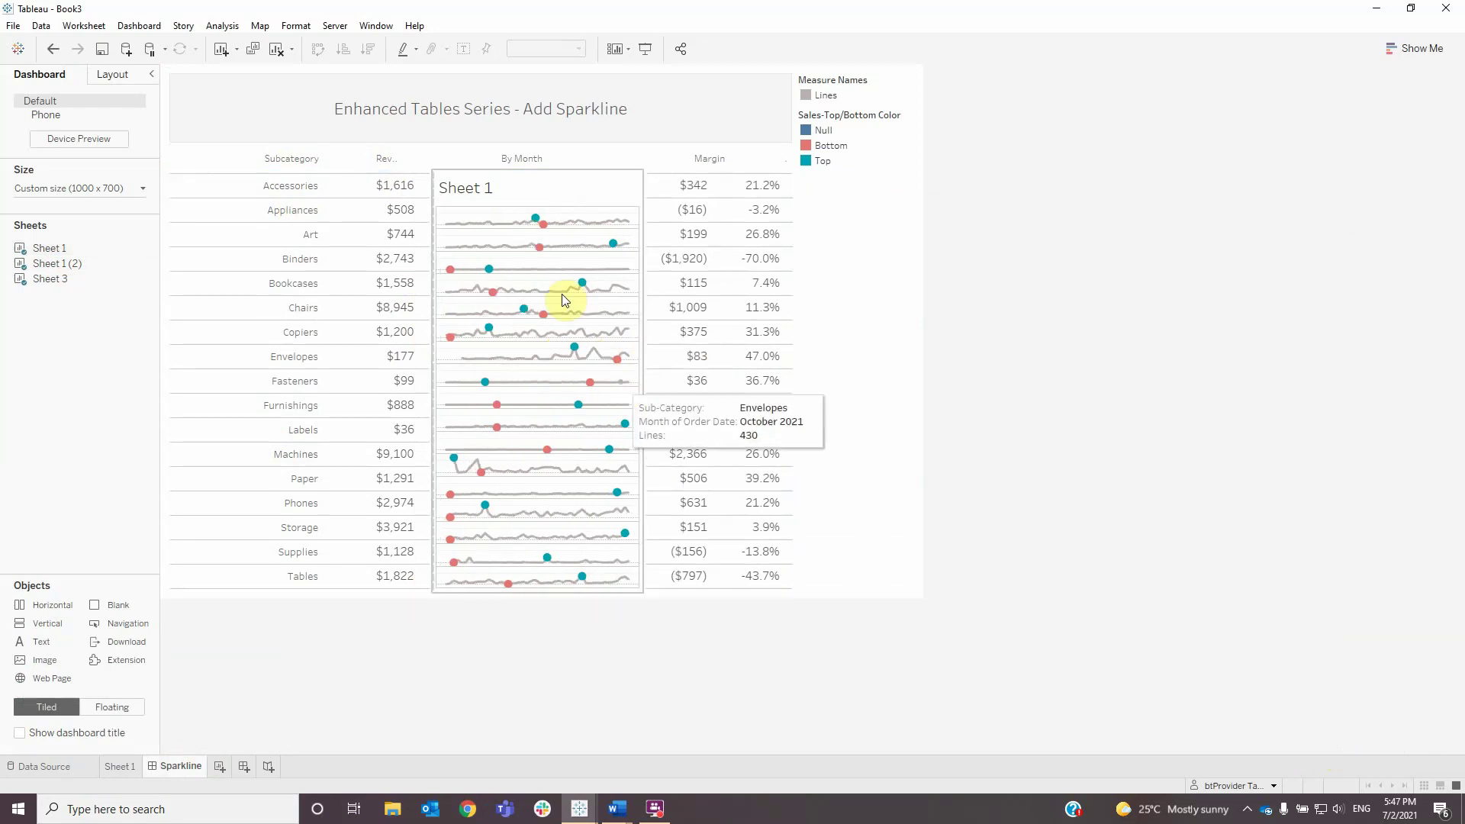
- Hide the sparkline sheet's title and bring up its formatting settings
{"action": "right_click", "coordinate": [463, 190]}
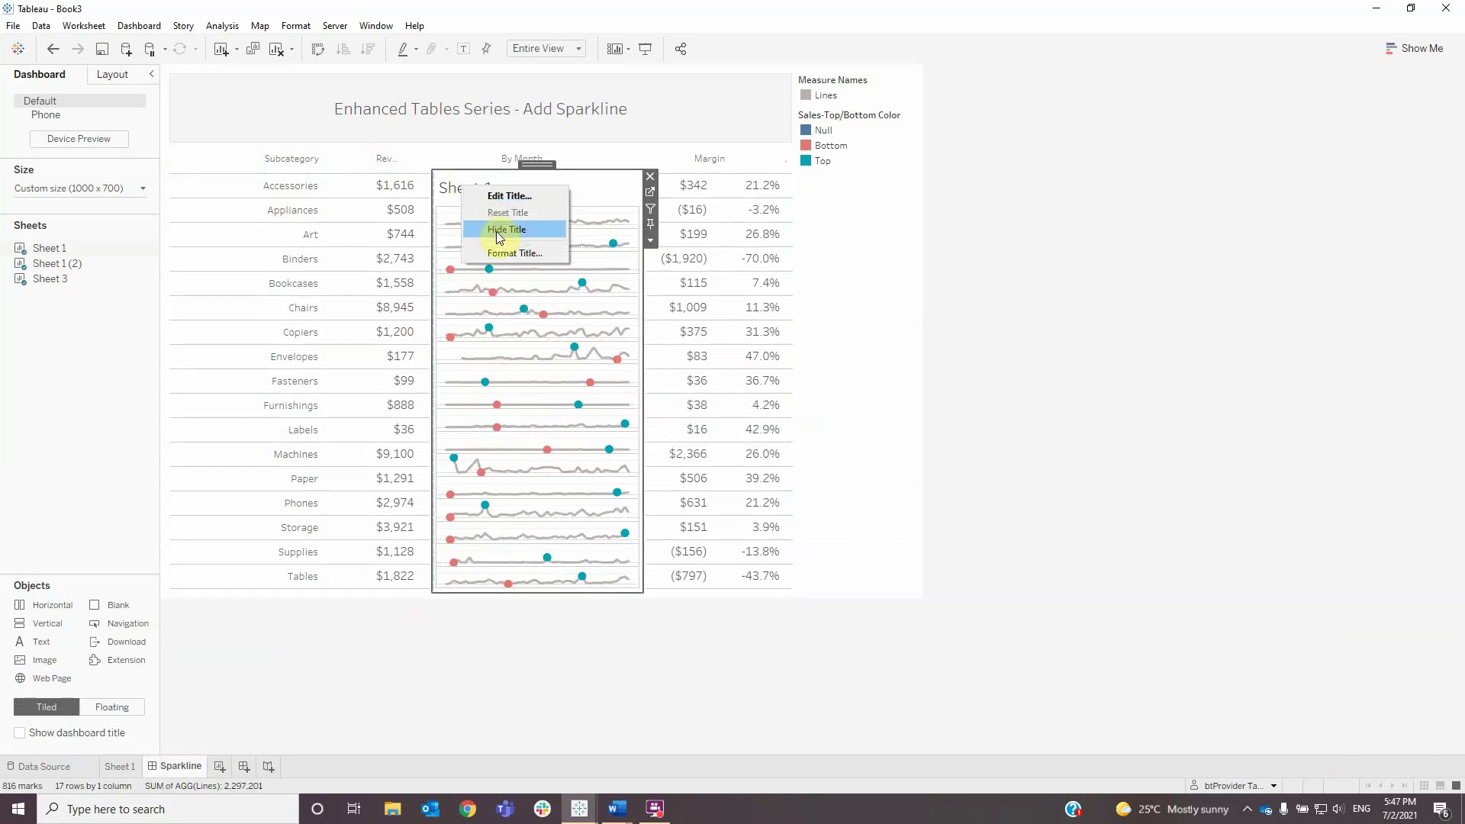
{"action": "left_click", "coordinate": [496, 232]}
{"action": "right_click", "coordinate": [574, 242]}
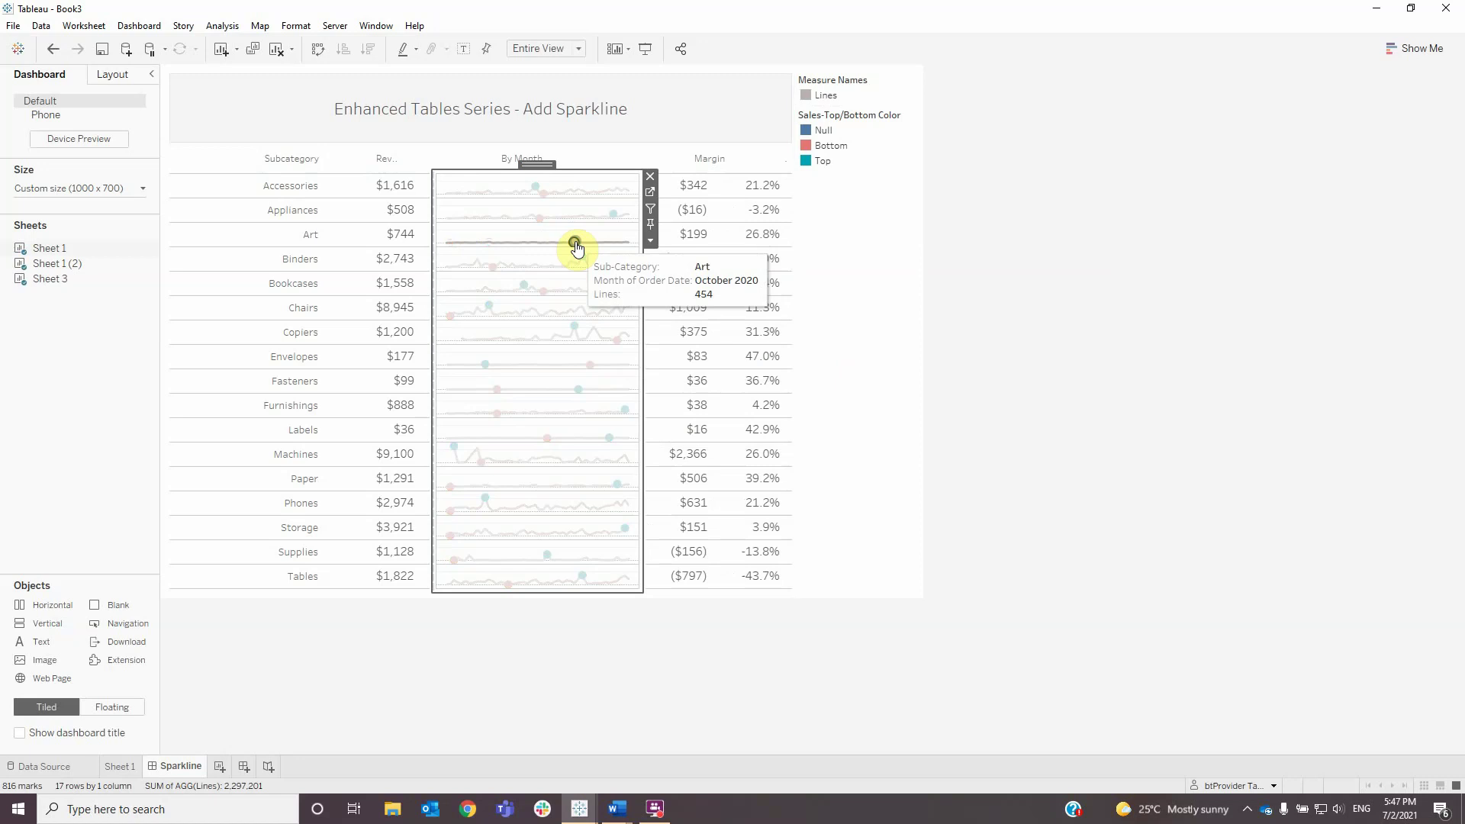
{"action": "left_click", "coordinate": [619, 326]}
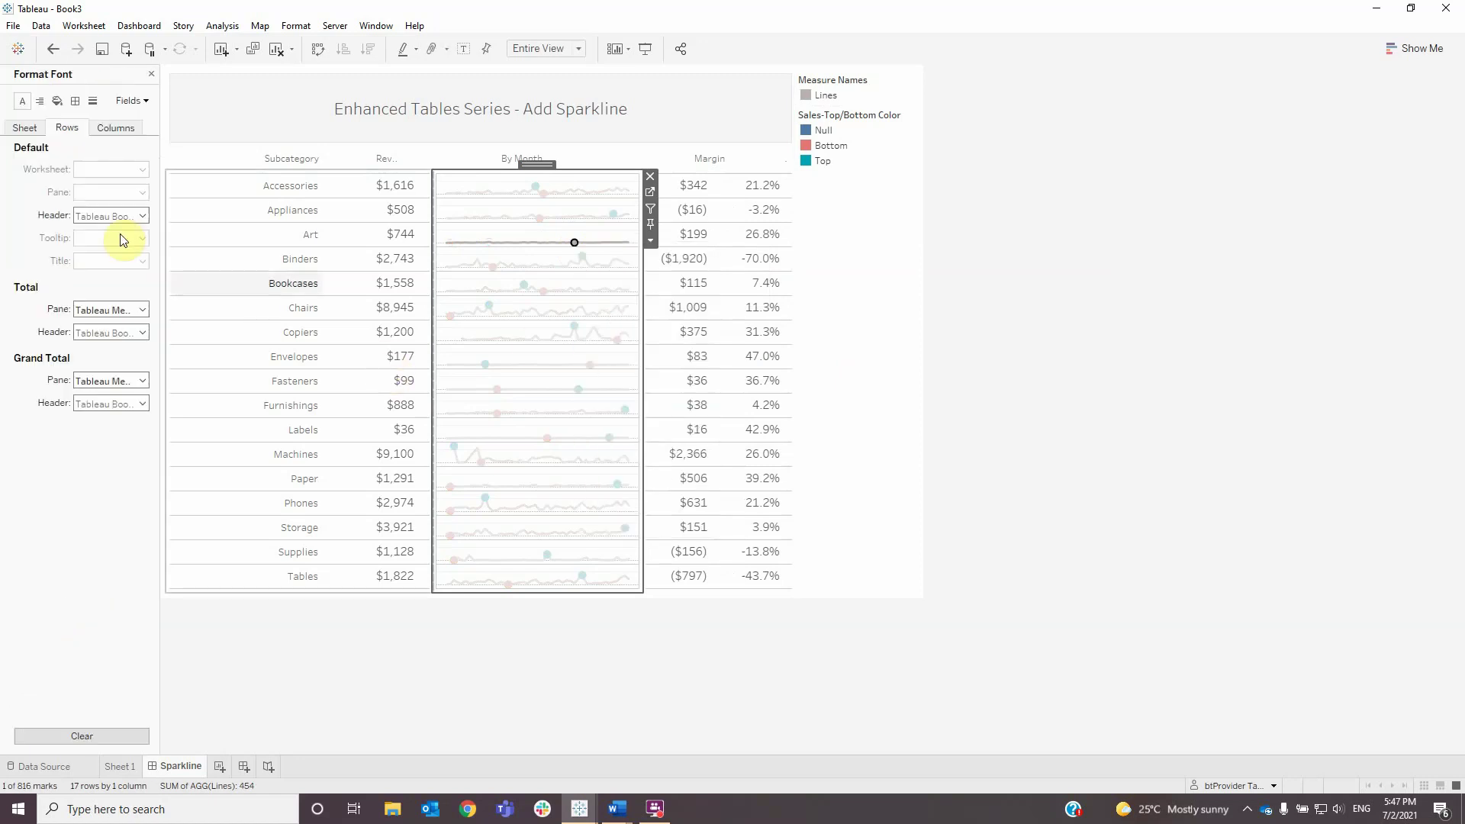
{"action": "right_click", "coordinate": [574, 336]}
{"action": "left_click", "coordinate": [605, 425]}
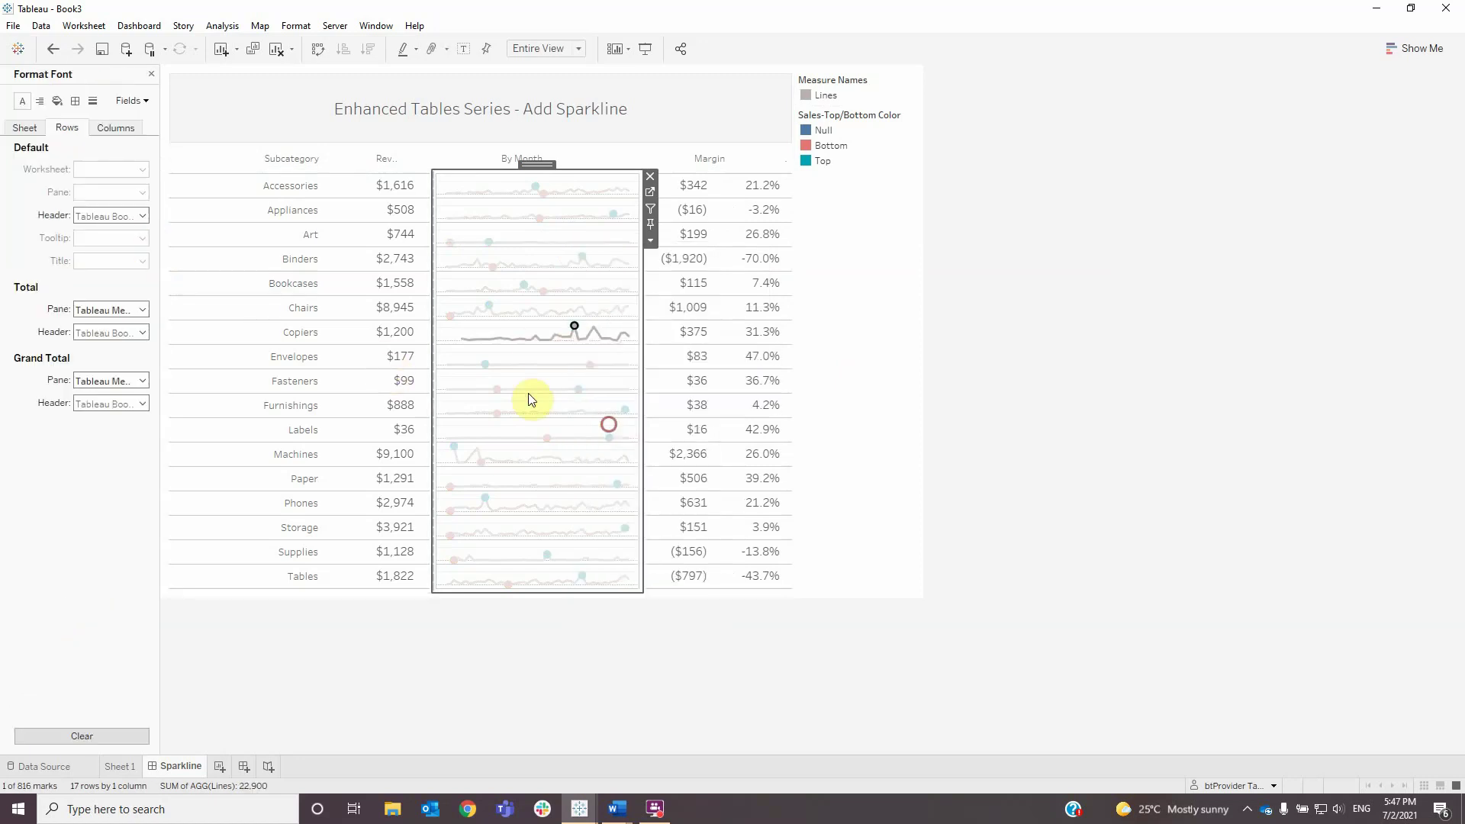
- Check the sparkline sheet's column divider borders and its sheet and row line settings
{"action": "left_click", "coordinate": [76, 101]}
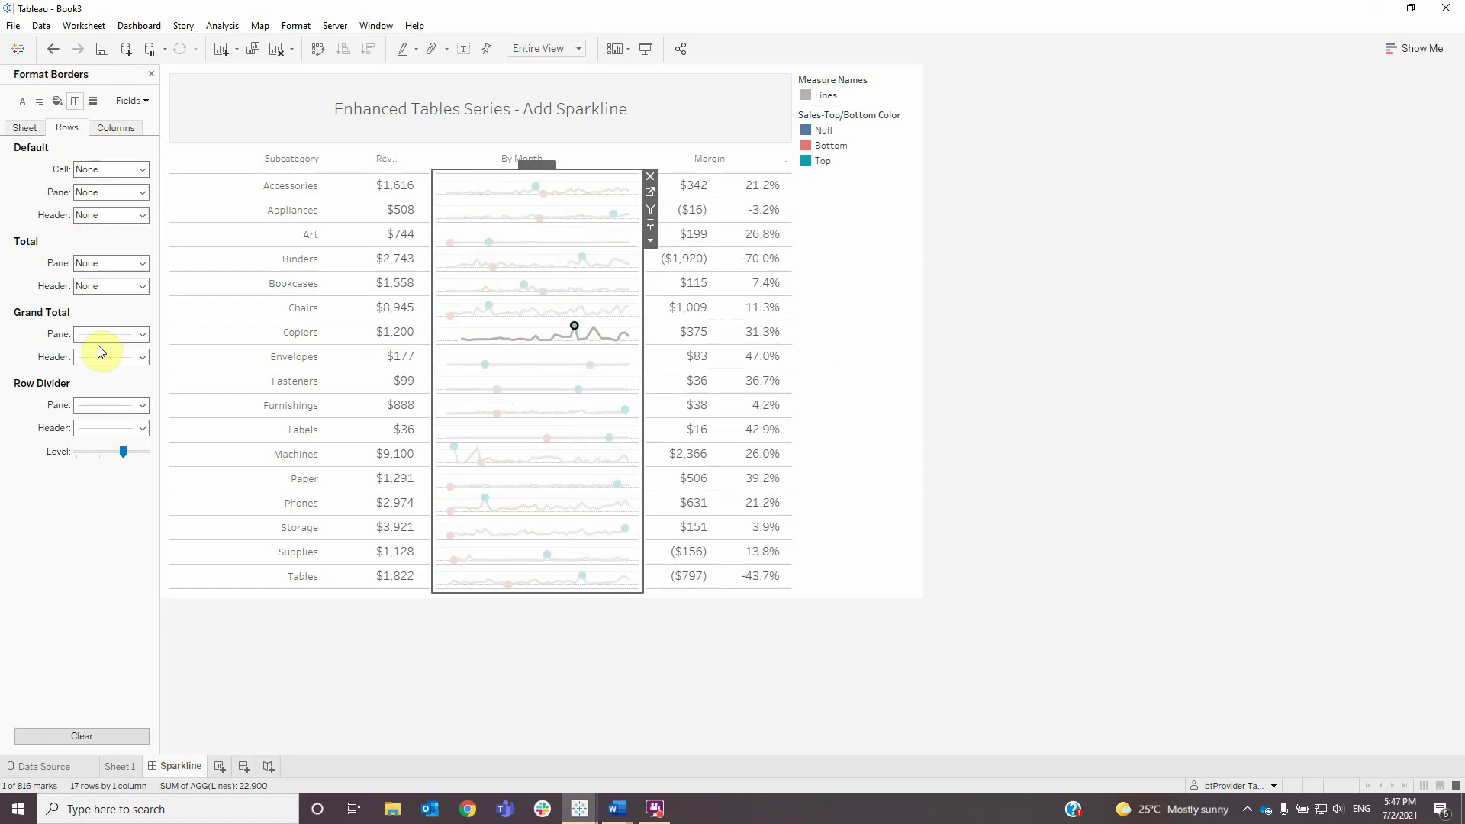
{"action": "left_click", "coordinate": [100, 136]}
{"action": "left_click", "coordinate": [94, 403]}
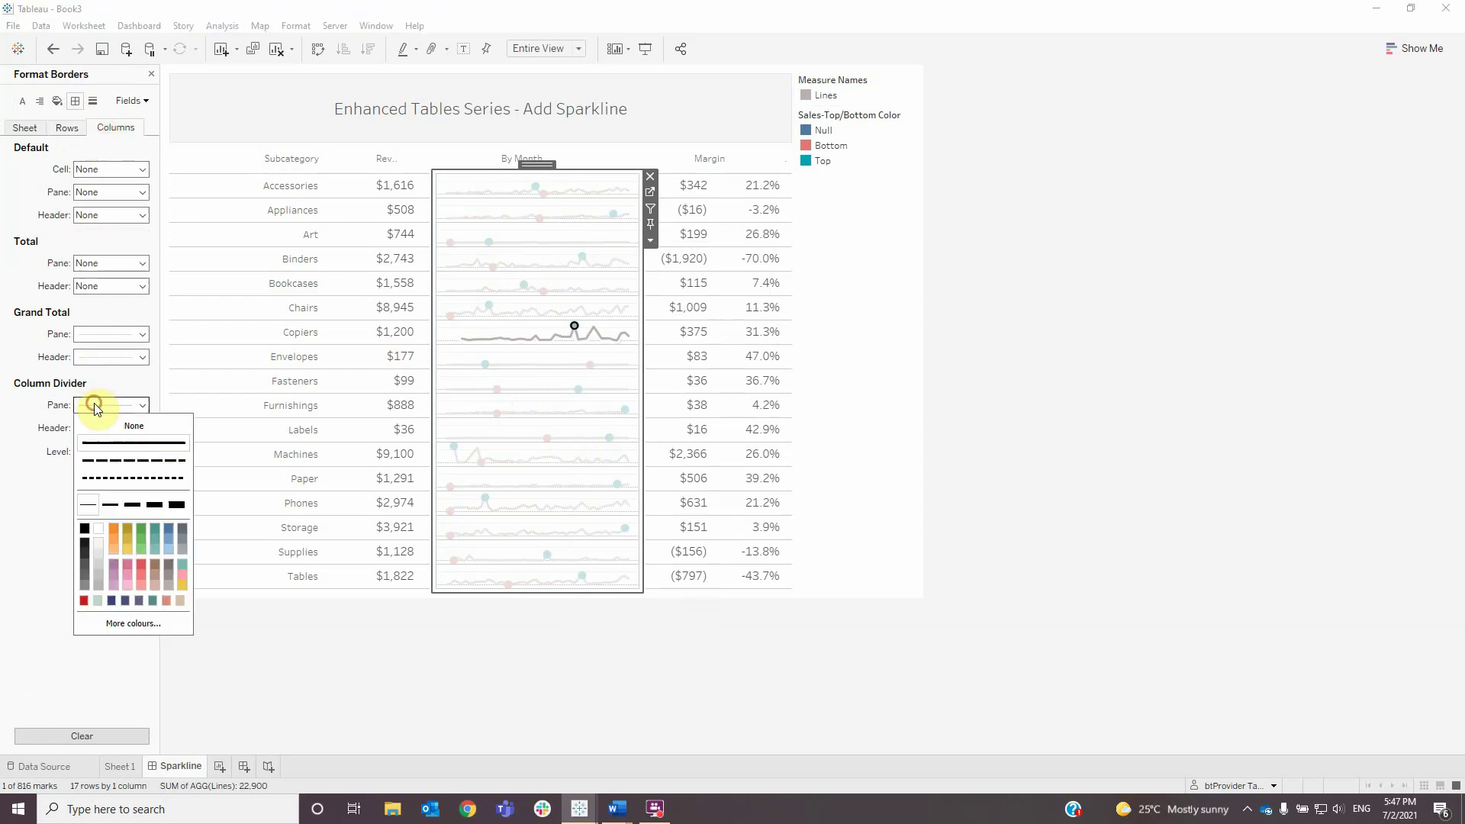
{"action": "left_click", "coordinate": [92, 101]}
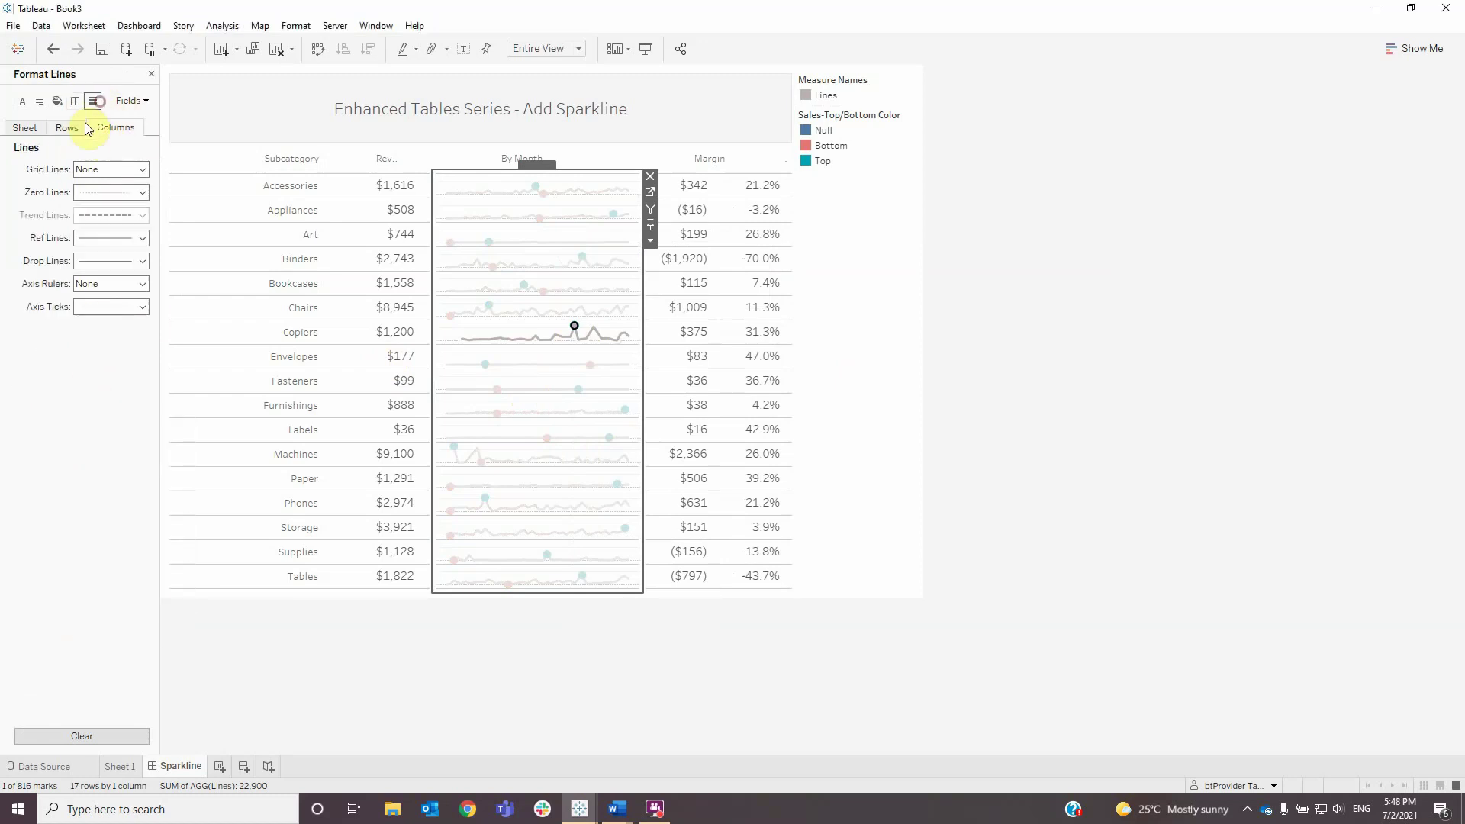
{"action": "left_click", "coordinate": [25, 128]}
{"action": "left_click", "coordinate": [99, 192]}
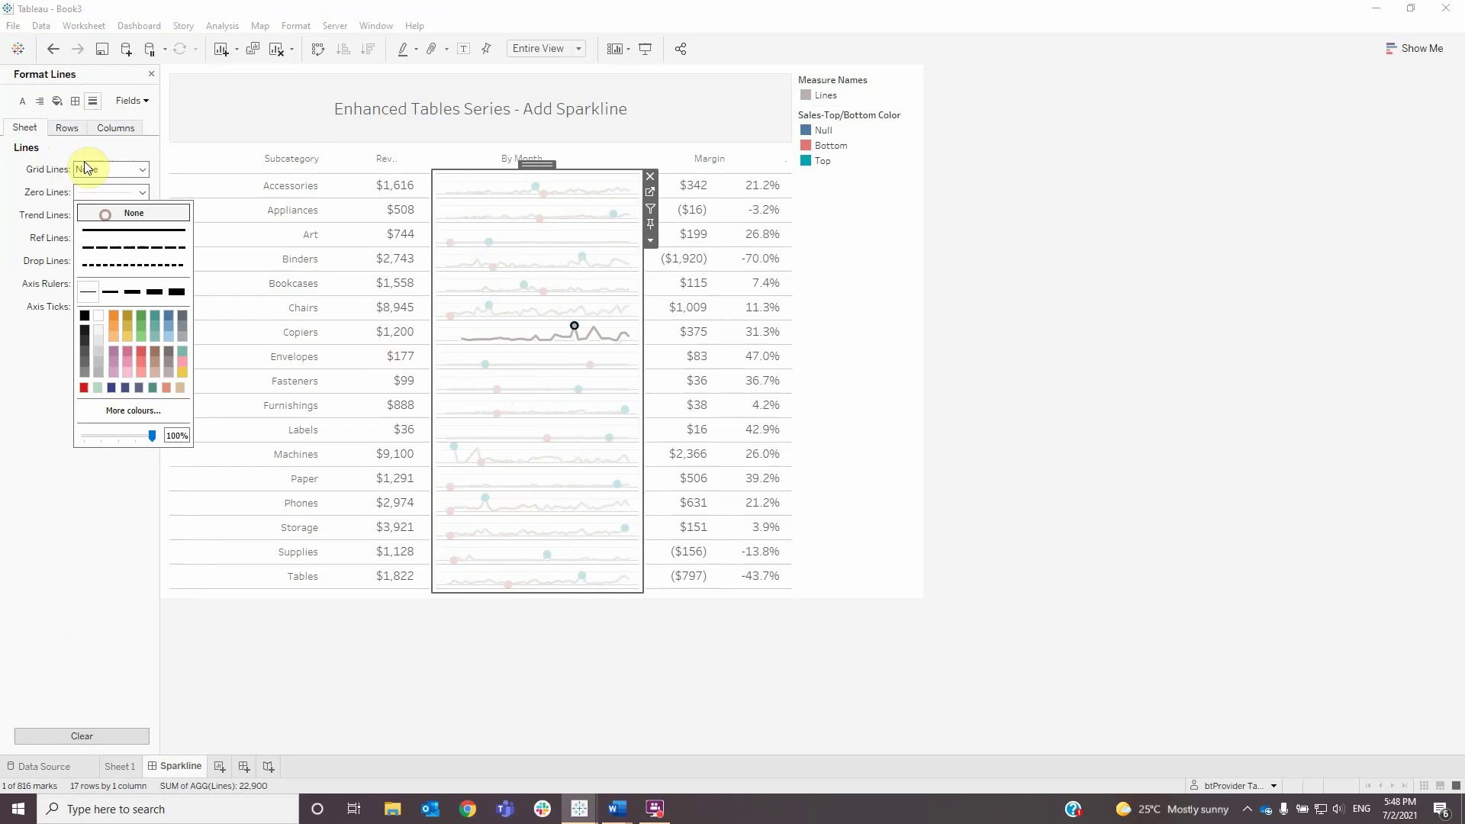
{"action": "left_click", "coordinate": [67, 129]}
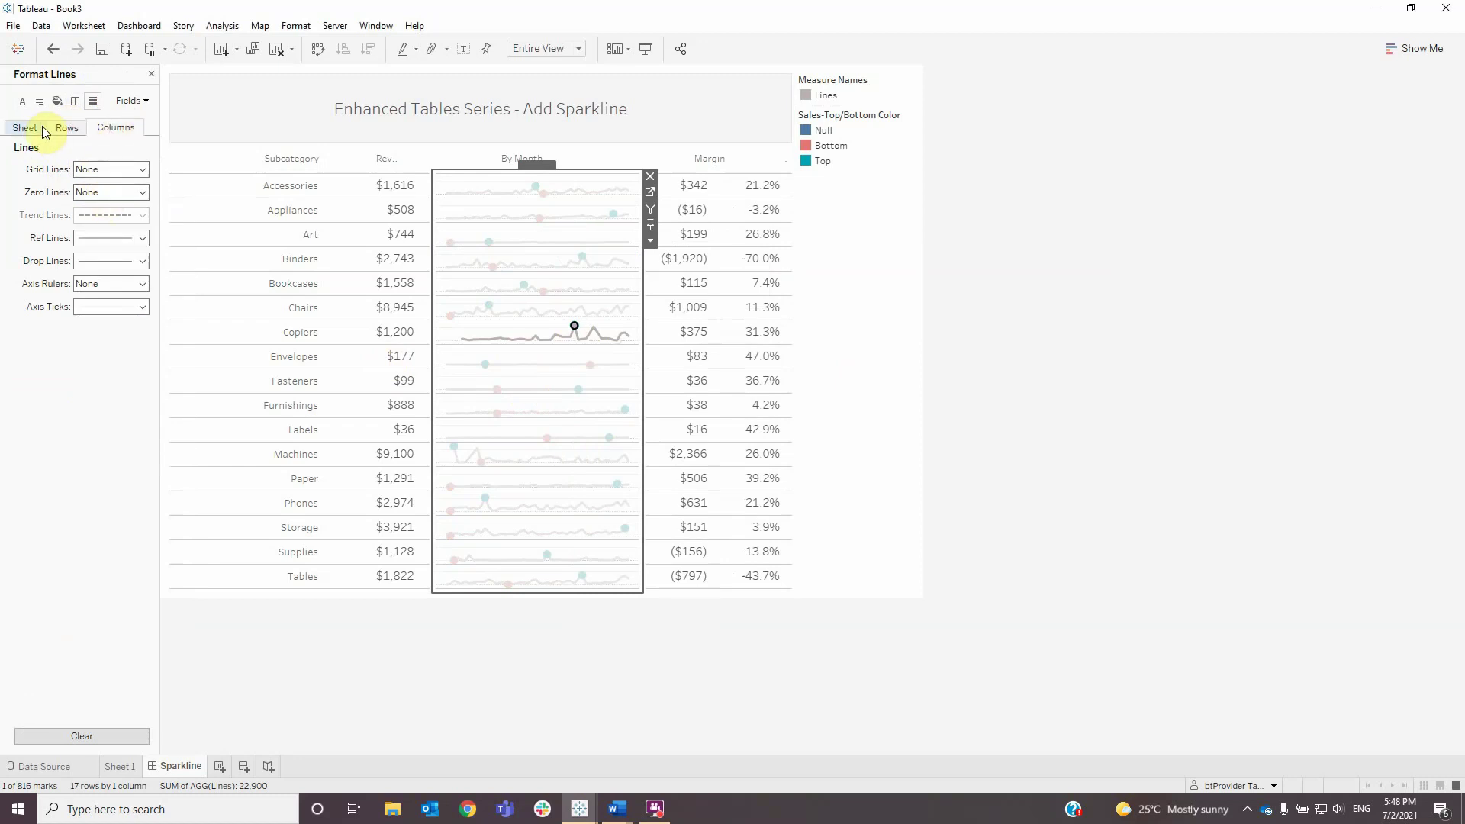
{"action": "left_click", "coordinate": [1060, 406]}
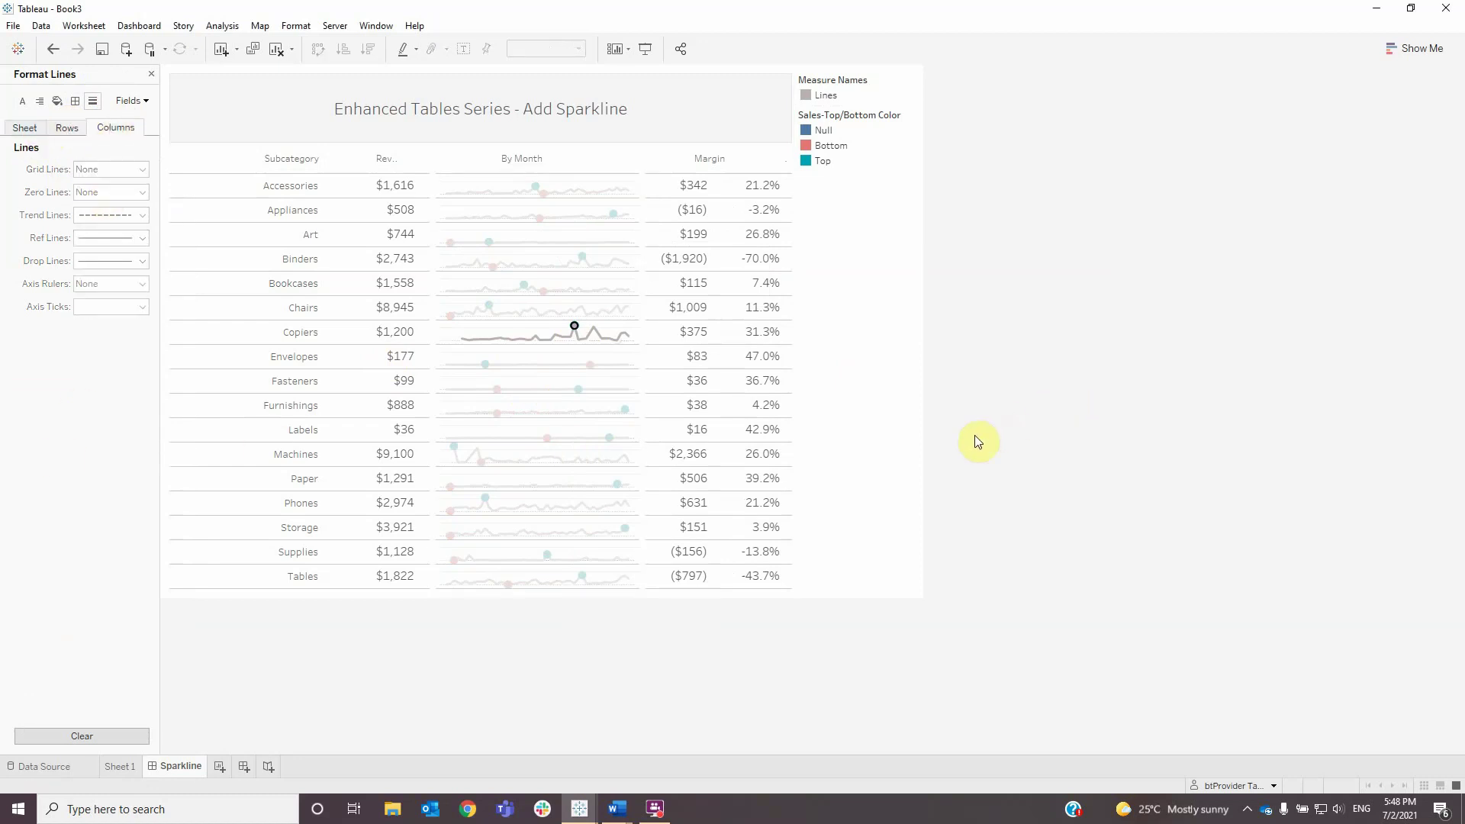
- Remove the Top/Bottom colour legend and the Measure Names legend
{"action": "left_click", "coordinate": [894, 157]}
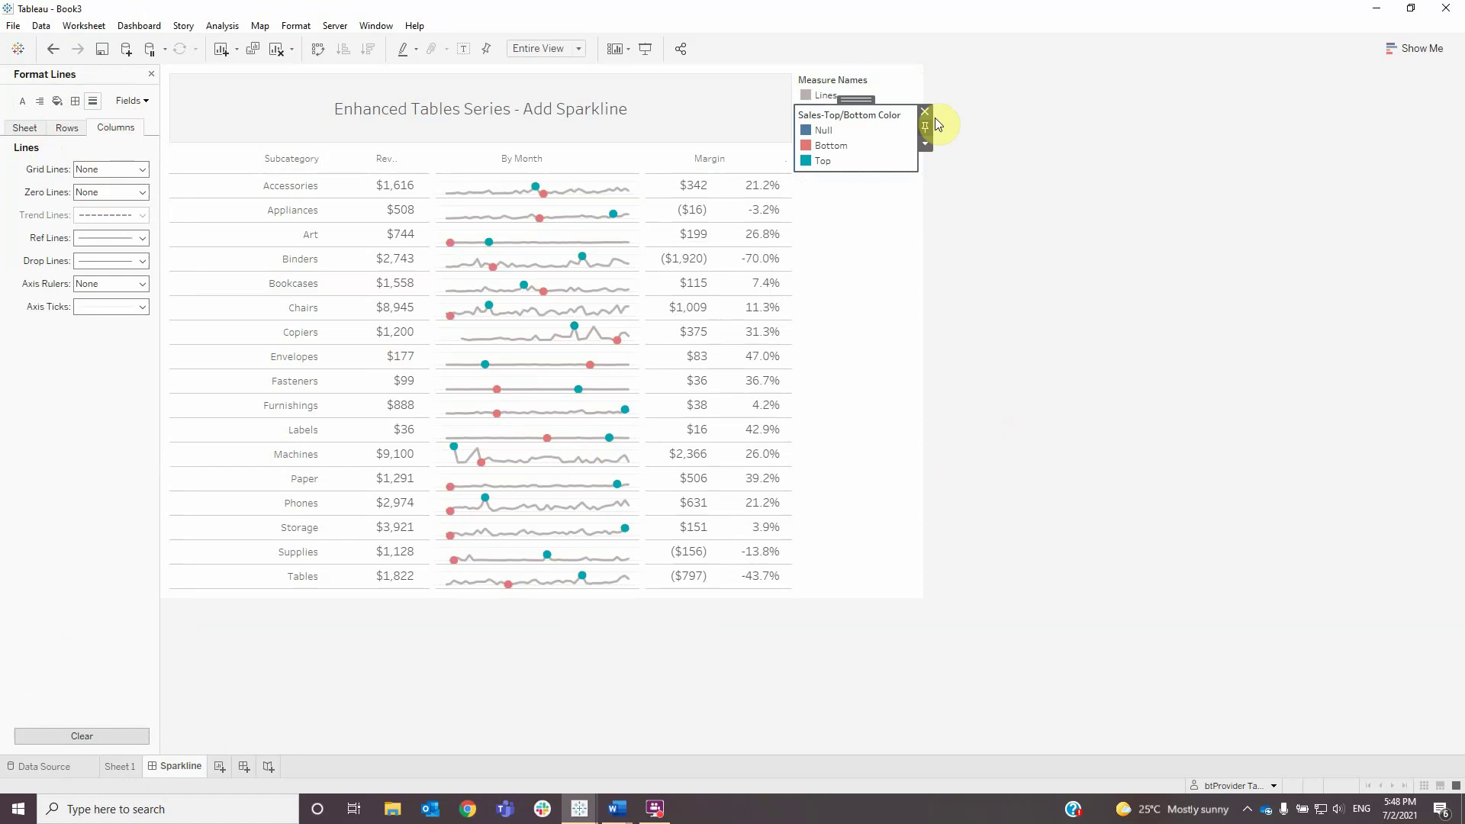
{"action": "left_click", "coordinate": [924, 75]}
{"action": "left_click", "coordinate": [924, 76]}
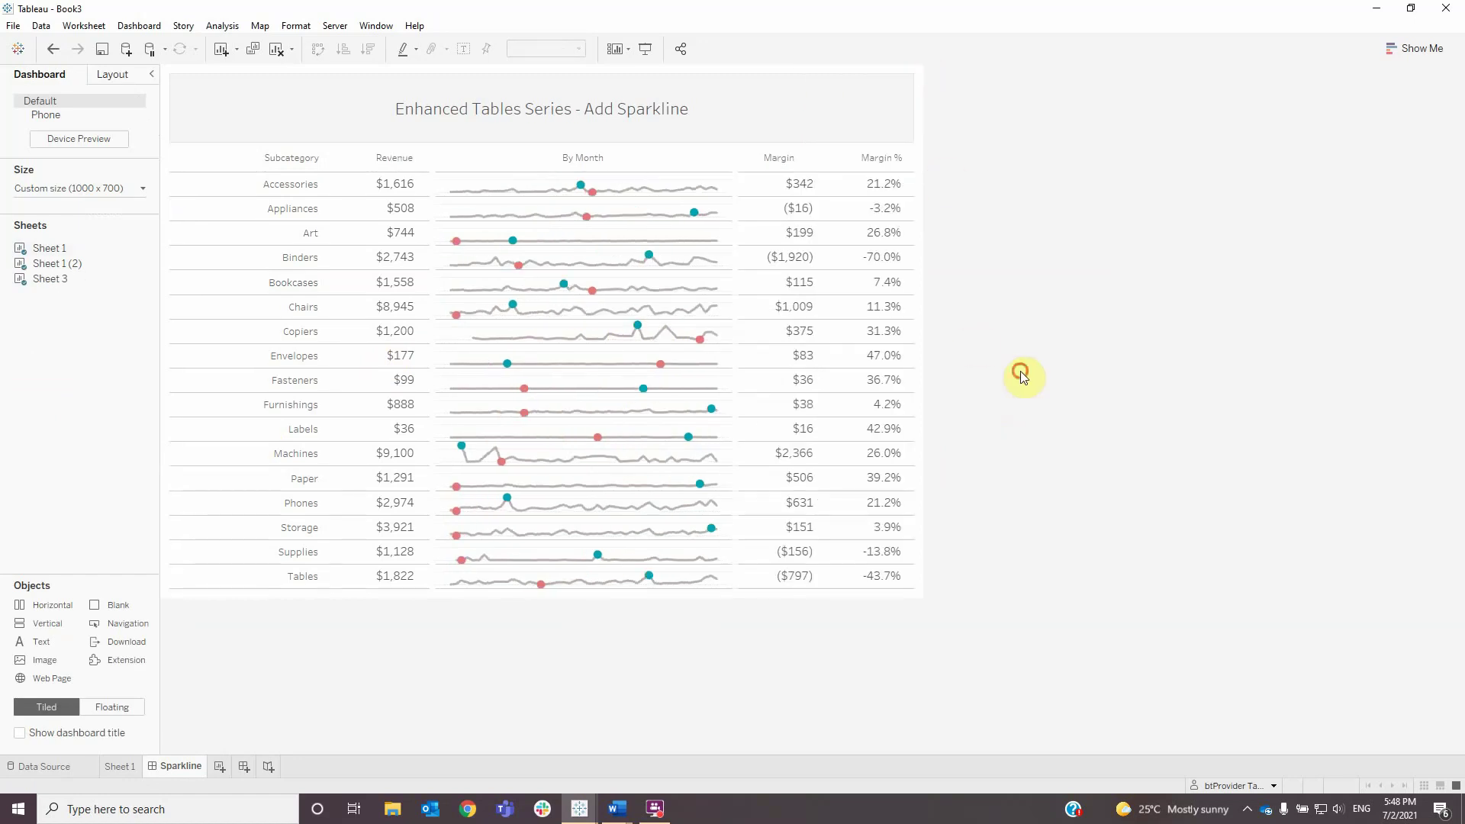